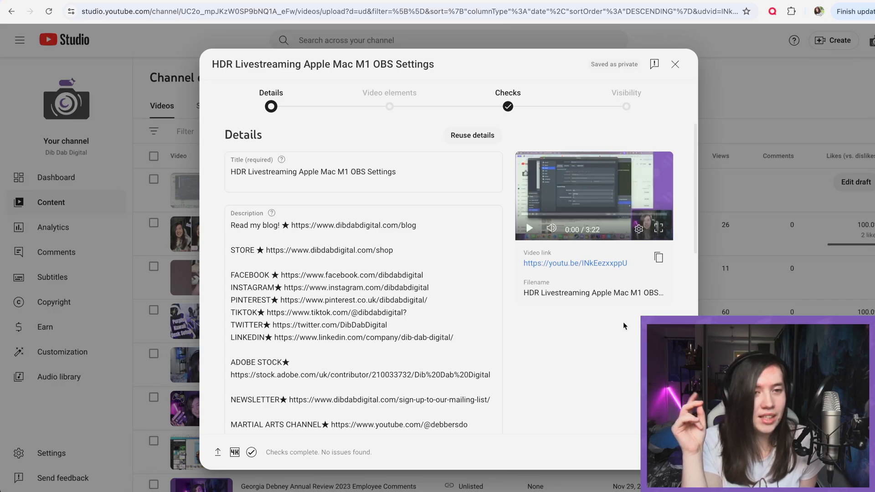
Replace the video title with "How to do Your OBS Settings for Livestreaming In 4K HDR on an M1 Apple Mac"
click(403, 168)
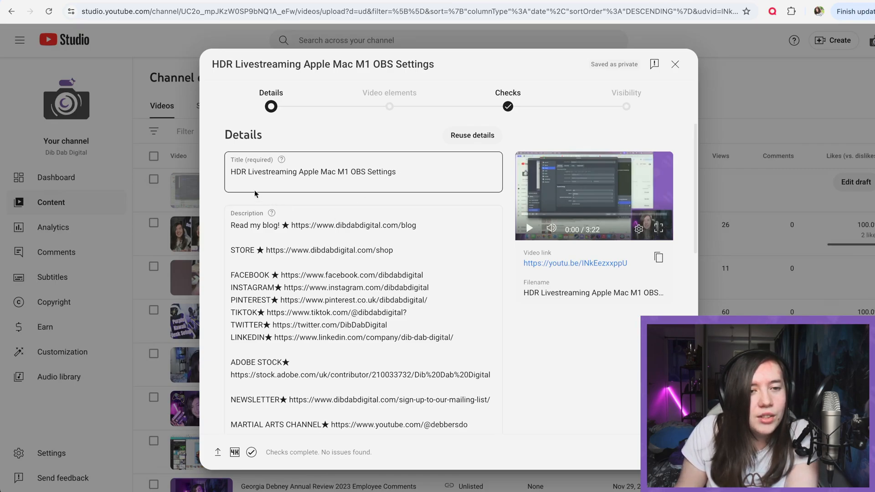
click(397, 176)
key(shift+Left)
key(shift+Left)
key(shift+Left)
key(shift+Left)
key(shift+Left)
key(shift+Left)
key(shift+Left)
key(shift+Left)
key(shift+Left)
key(shift+Left)
key(shift+Left)
key(shift+Left)
key(shift+Left)
key(shift+Right)
drag(401, 172, 229, 181)
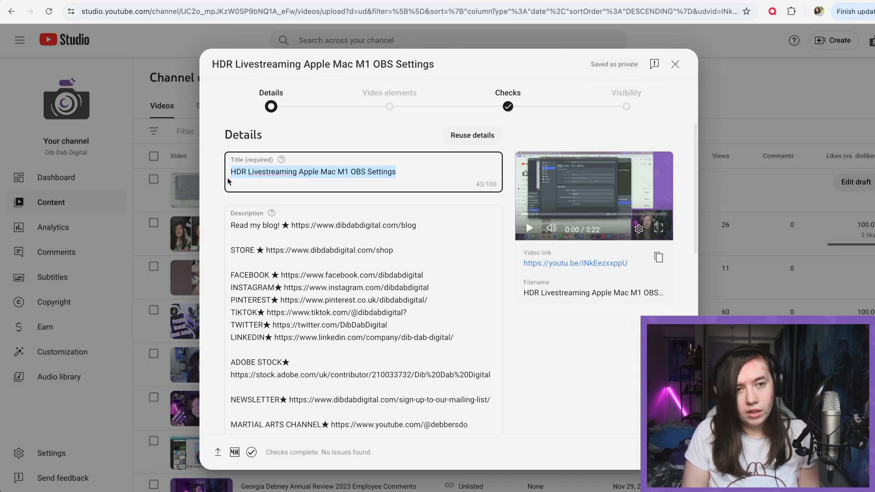
key(BackSpace)
text(How )
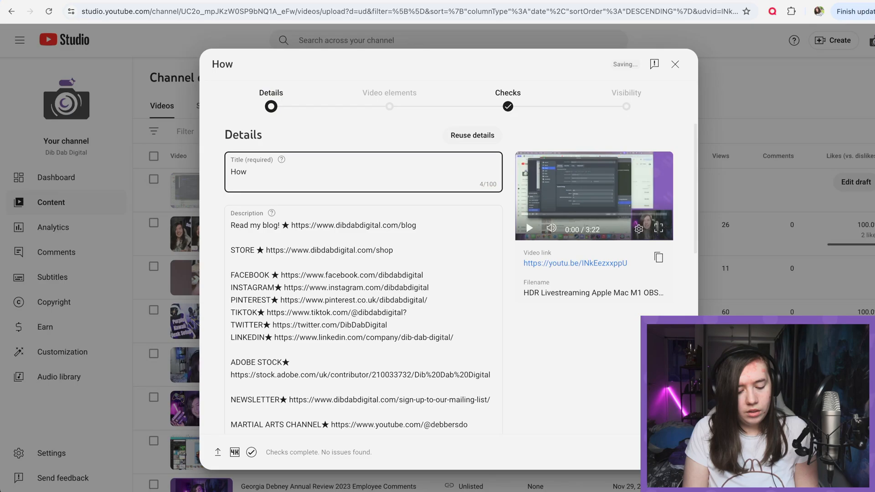
text(to Setup)
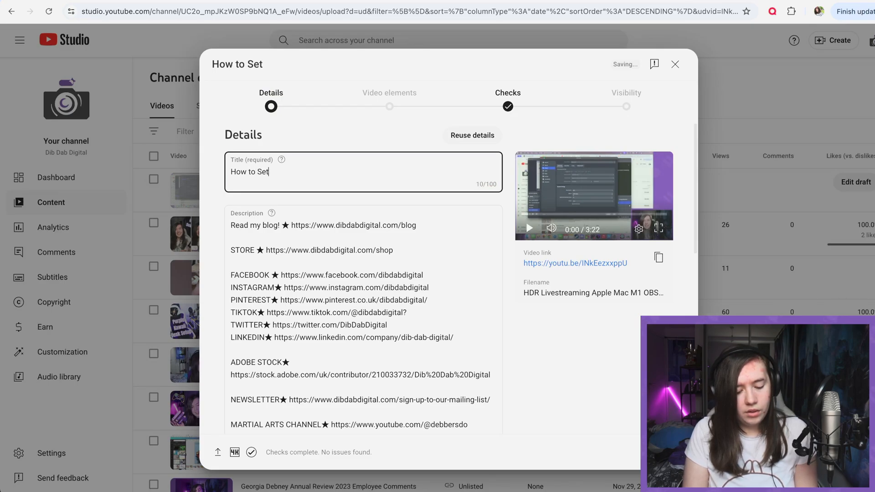
key(BackSpace)
key(BackSpace)
key(BackSpace)
key(BackSpace)
key(BackSpace)
key(BackSpace)
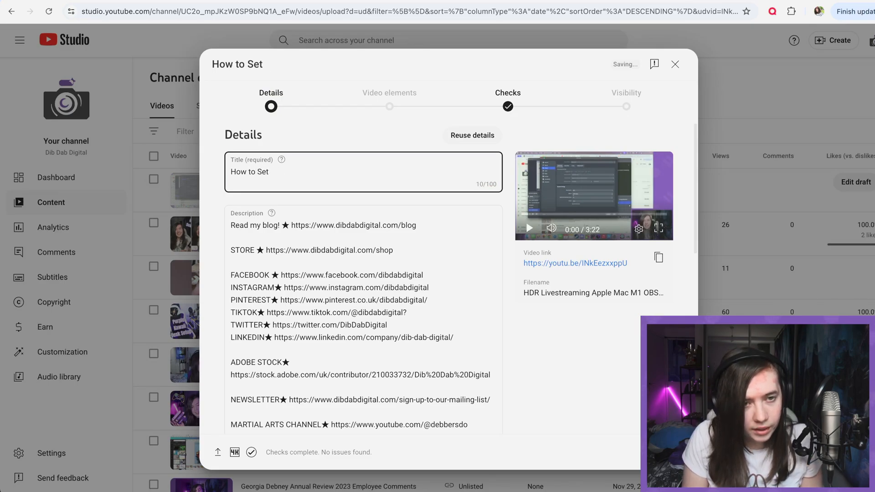
text(do)
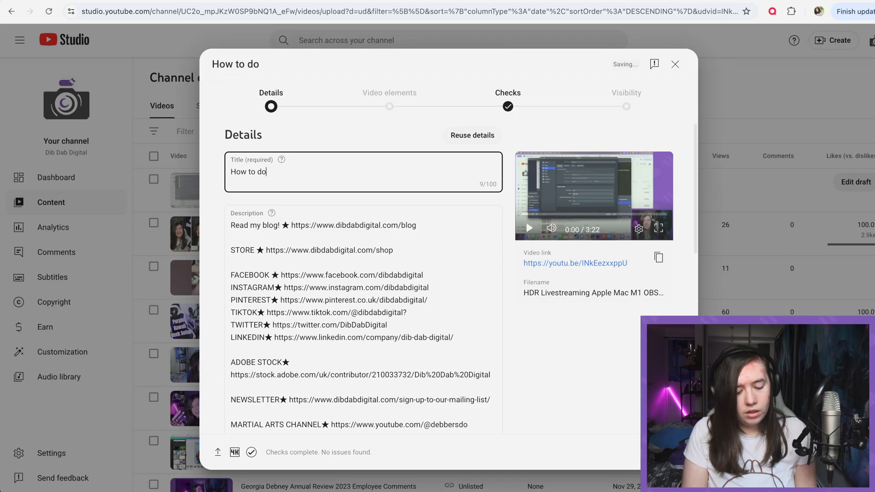
text( Your OBS Settings)
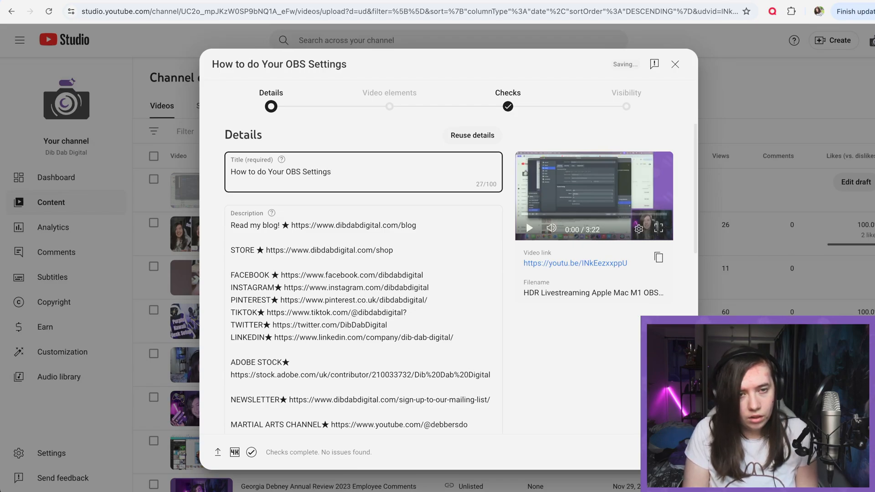
text( for )
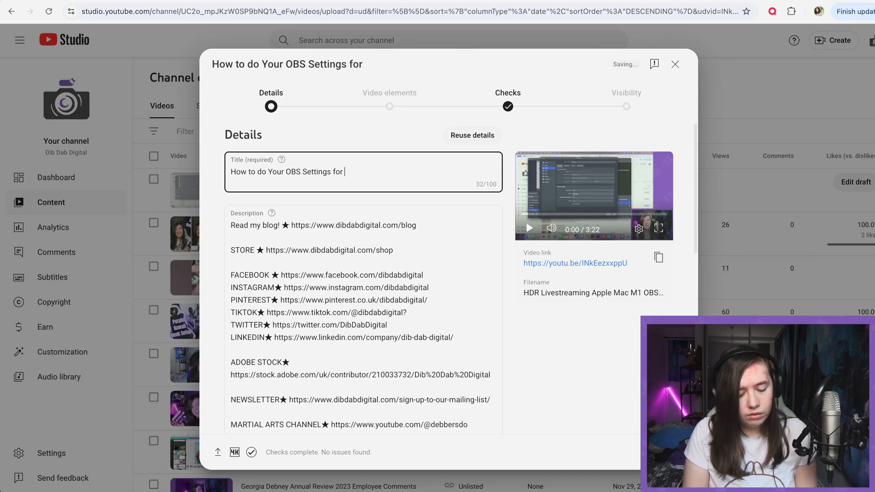
text(Livestreaming )
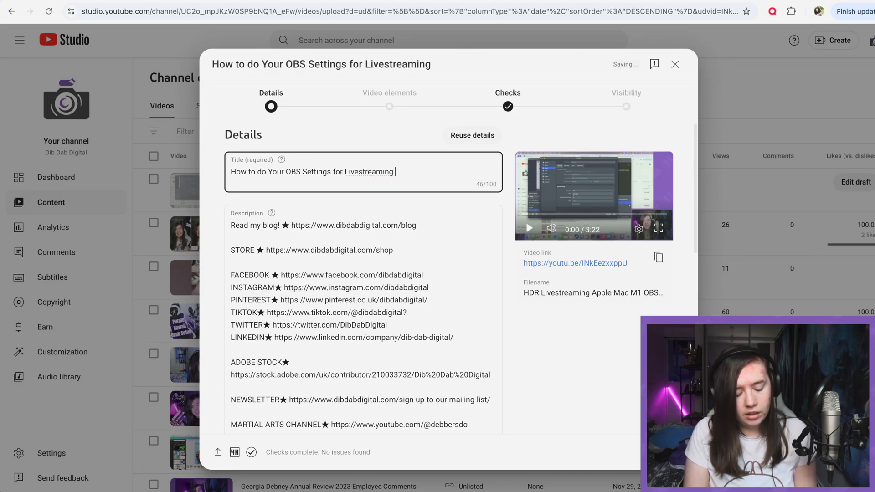
text(In 4K HDR )
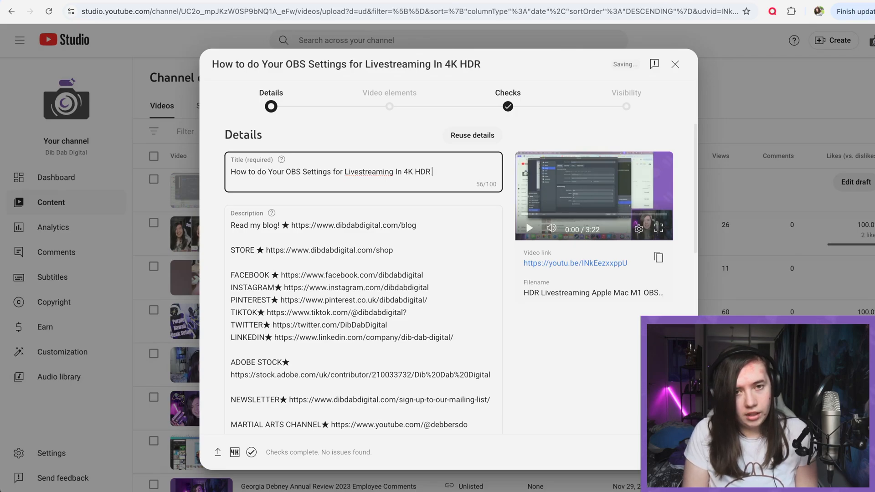
text(on )
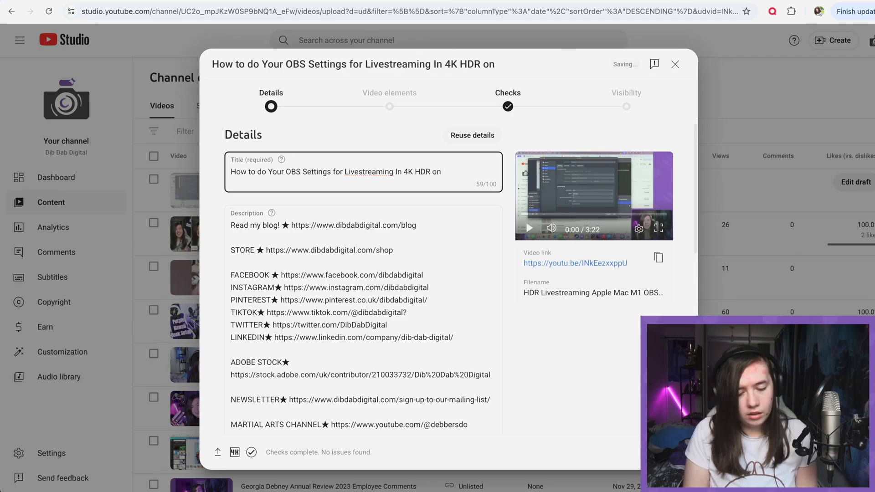
text(an M1 Apple Mac)
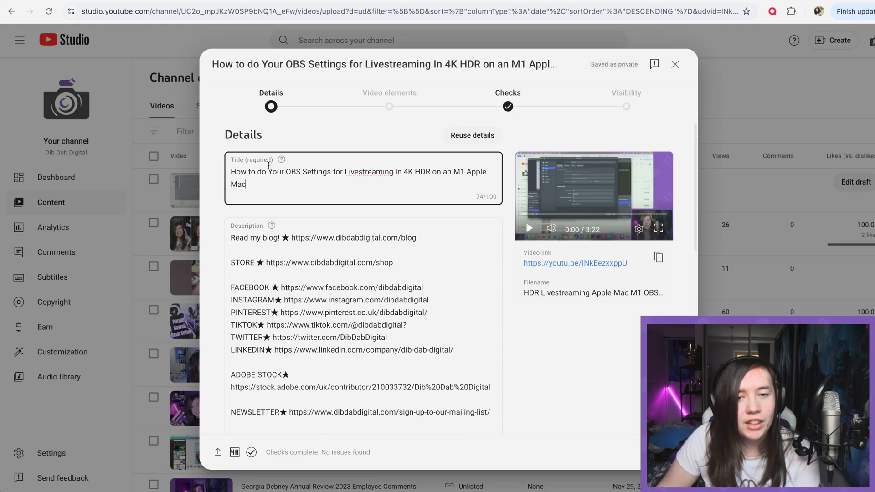
Capitalize the first letters of "To", "Do" and "For" in the video title
click(254, 171)
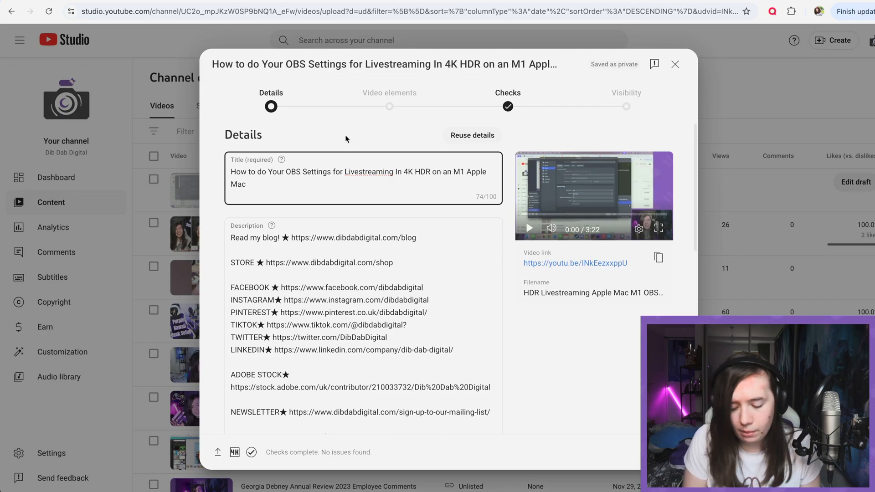
key(BackSpace)
text(T)
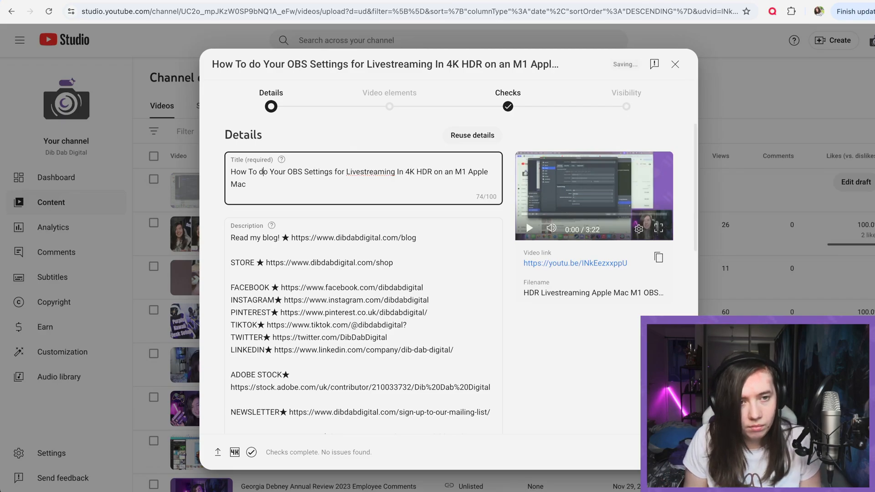
key(BackSpace)
text(D)
key(Right)
key(Right)
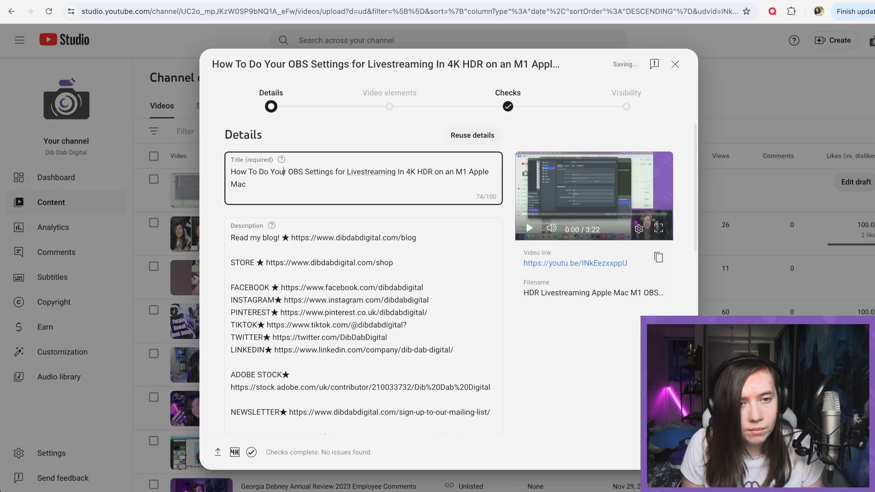
key(Right)
key(Right)
key(Right)
key(Right)
key(Right)
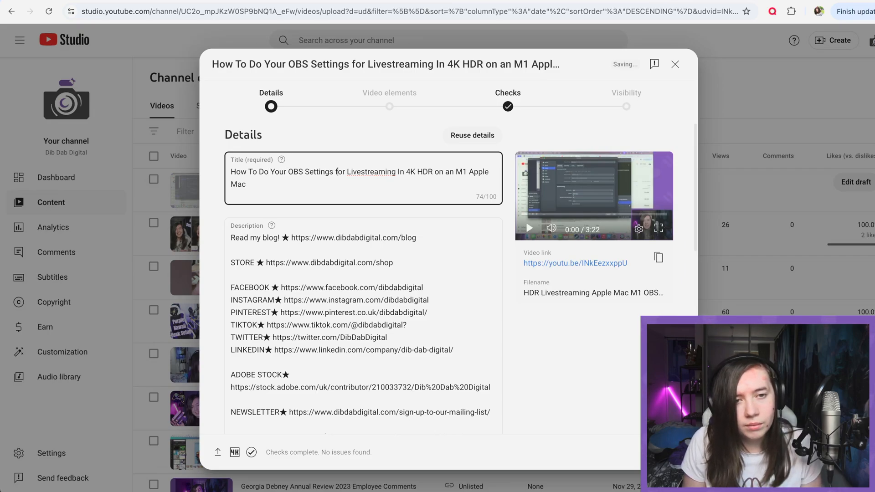
key(BackSpace)
text(F)
Capitalize the first letters of "On" and "An" in the rest of the video title
key(Right)
key(Right)
key(Right)
key(Right)
key(Right)
key(Right)
key(Right)
key(Right)
key(Right)
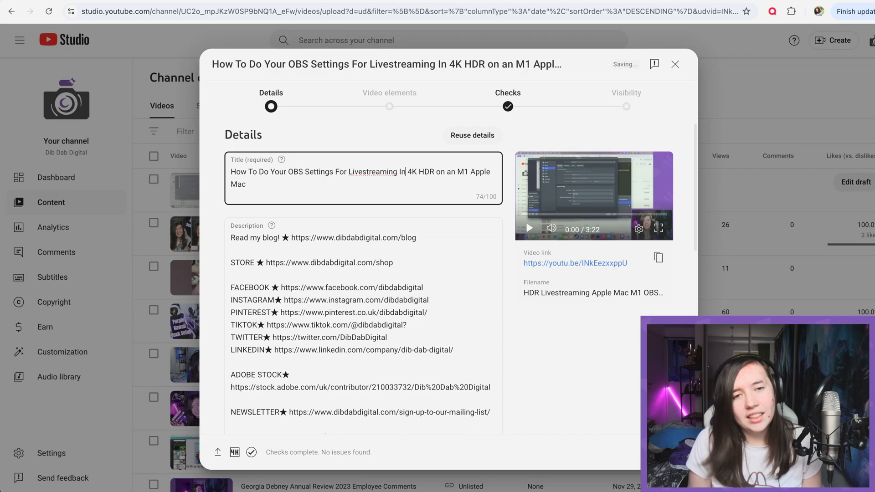
key(Right)
key(Right)
key(Right)
key(Right)
key(Right)
key(Right)
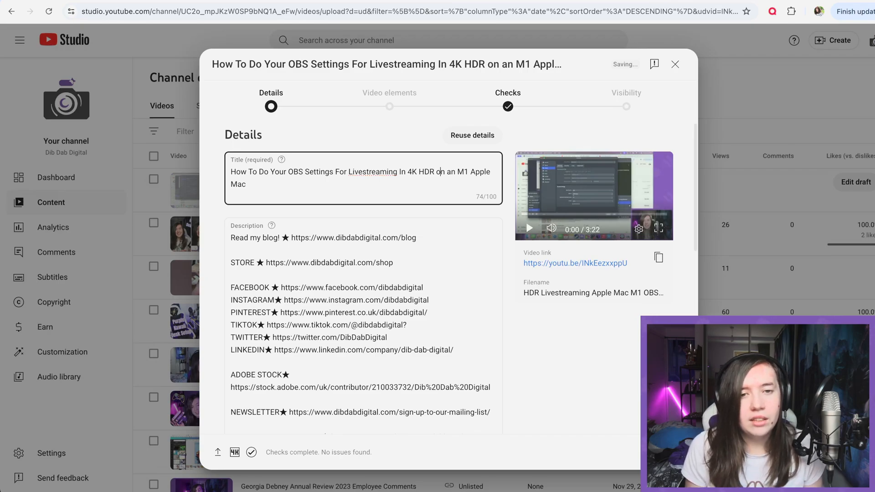
key(BackSpace)
text(O)
key(Right)
key(Right)
key(Right)
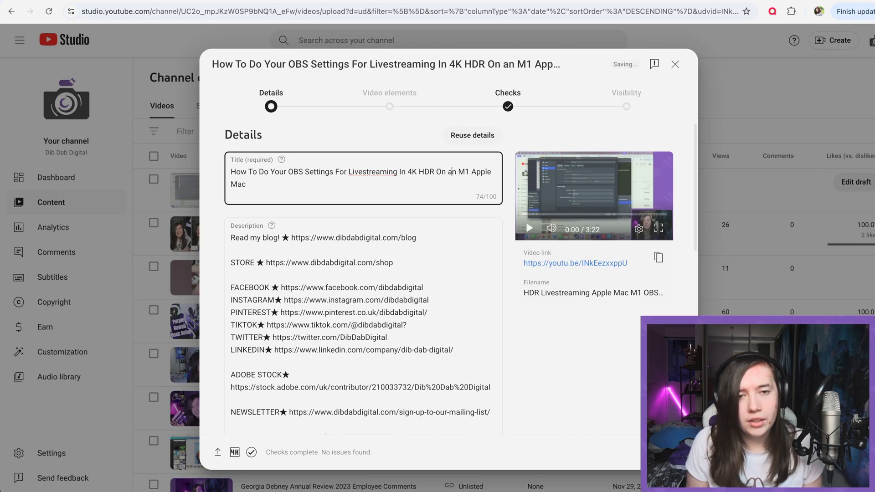
key(BackSpace)
text(A)
key(Right)
key(Right)
key(Right)
key(Right)
key(Right)
key(Right)
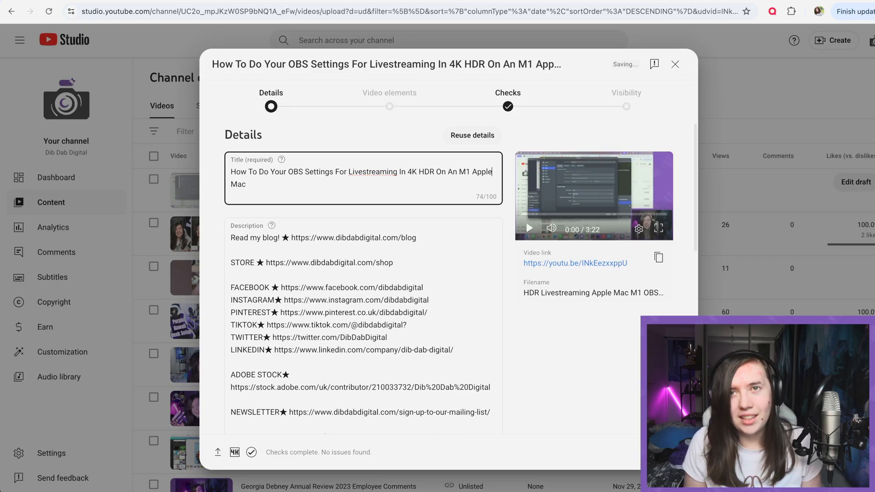
key(Right)
key(Right)
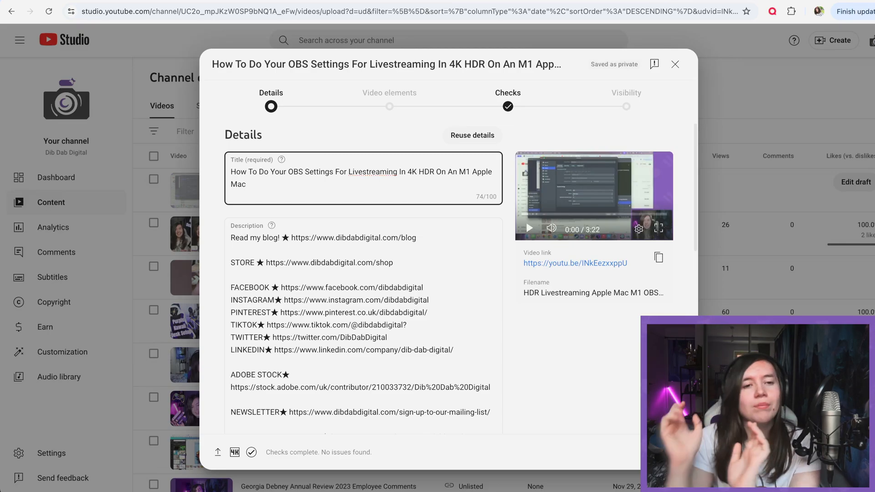
Insert two blank lines at the start of the description, above the "Read my blog!" line
click(230, 237)
mouse_move(273, 225)
key(Return)
key(Return)
scroll(380, 328, down, 2)
scroll(381, 327, down, 2)
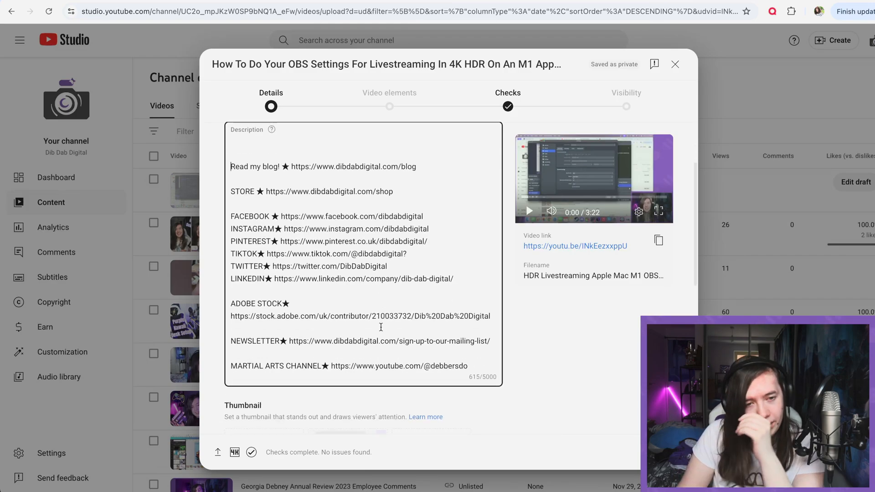
scroll(381, 327, up, 1)
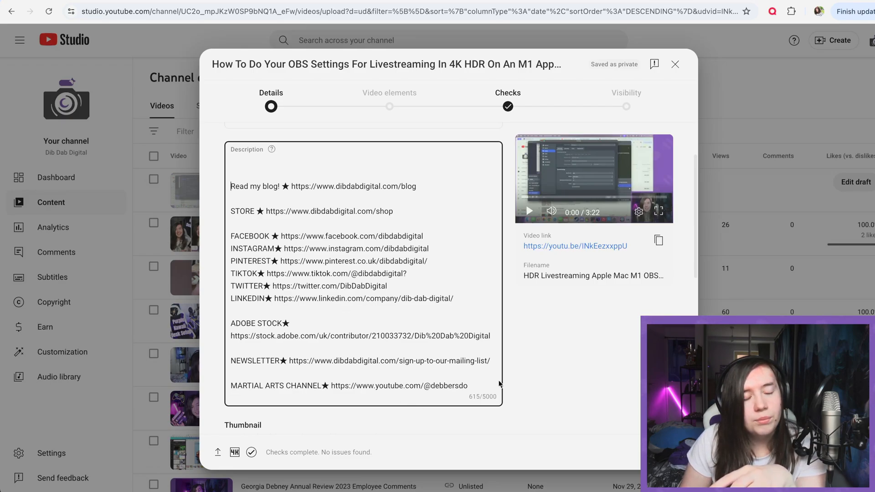
scroll(244, 239, up, 3)
Start the description with "Follow along with a step by step guide of how to do your OBS live stream settings on your M1 Apple Mac."
click(244, 239)
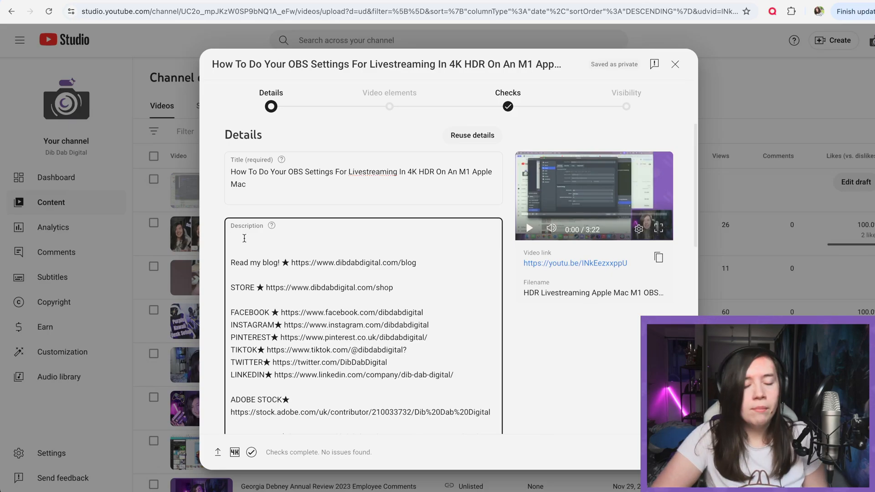
text(Follow along )
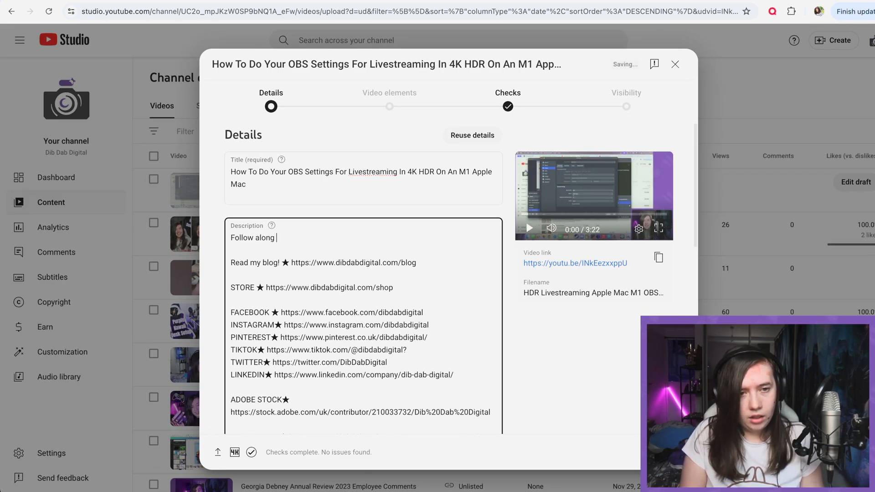
text(with a st)
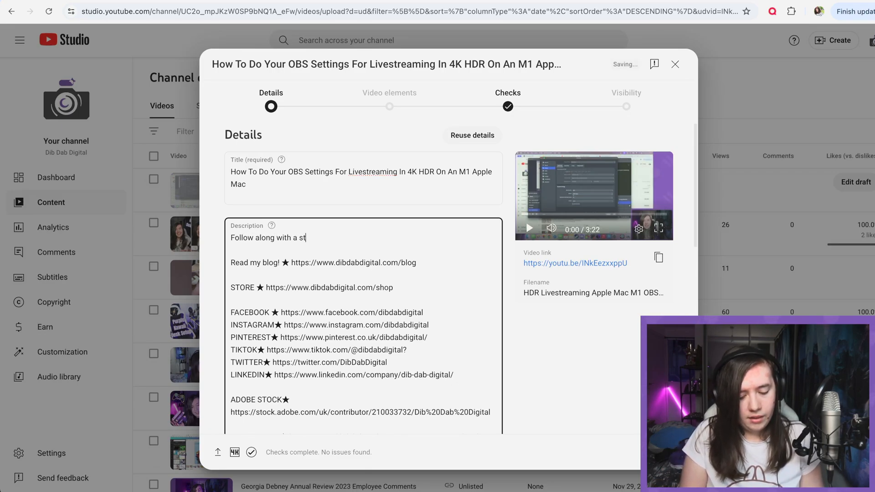
text(ep by step guide of how to)
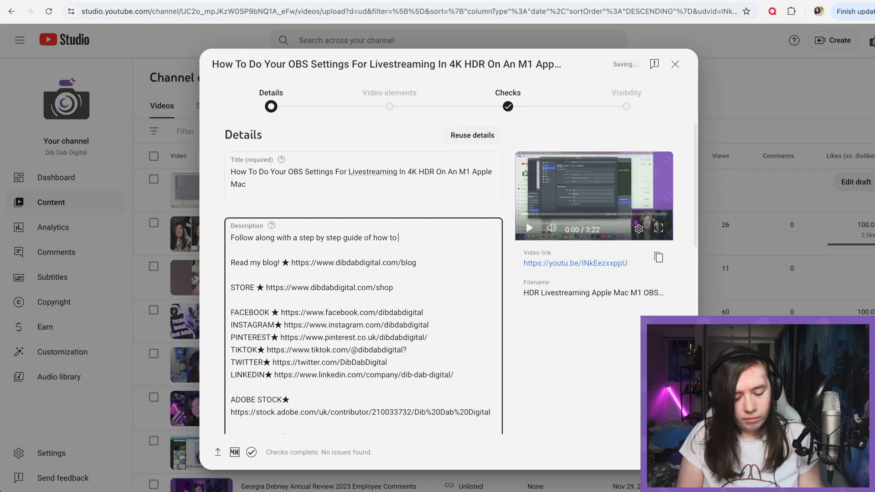
text( do yo)
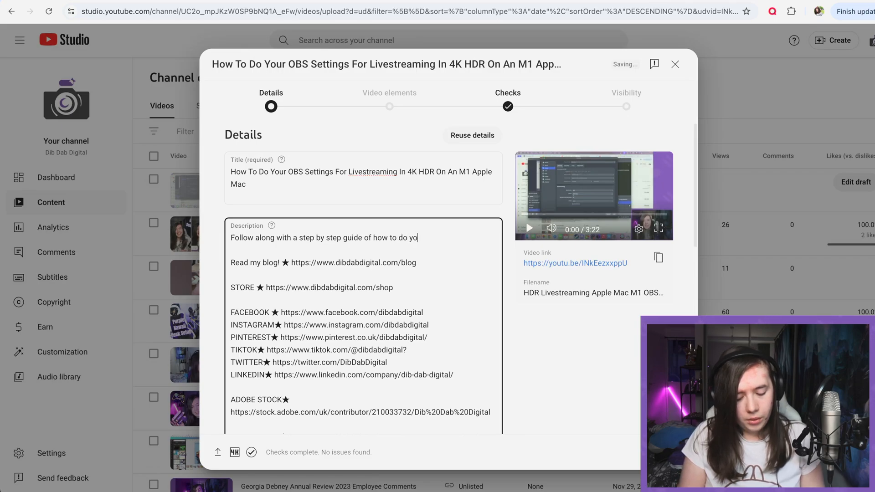
text(ur OBS )
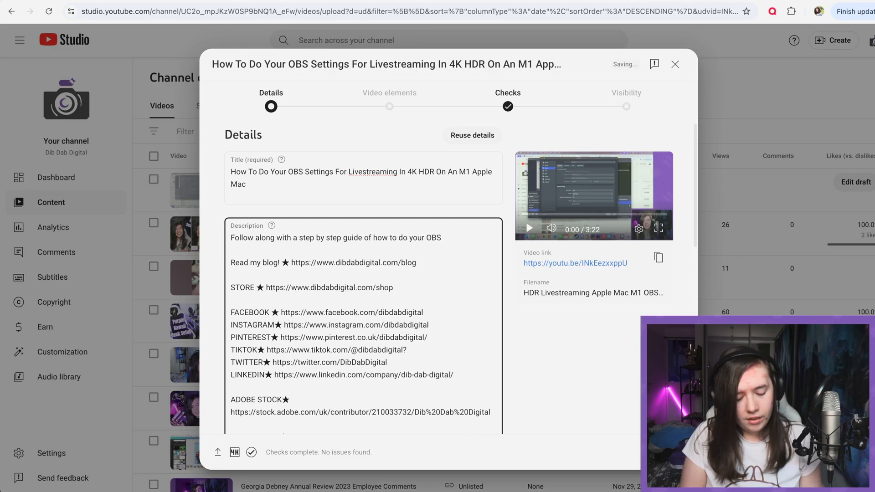
text(s)
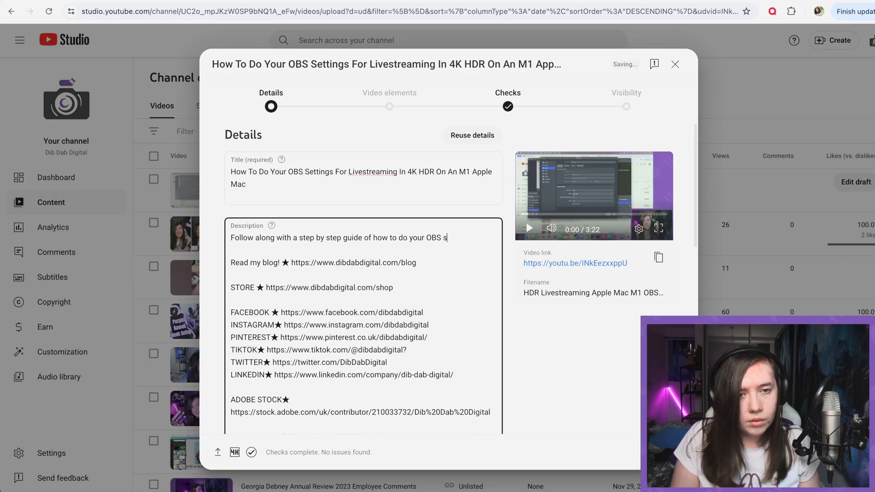
key(BackSpace)
text(liv)
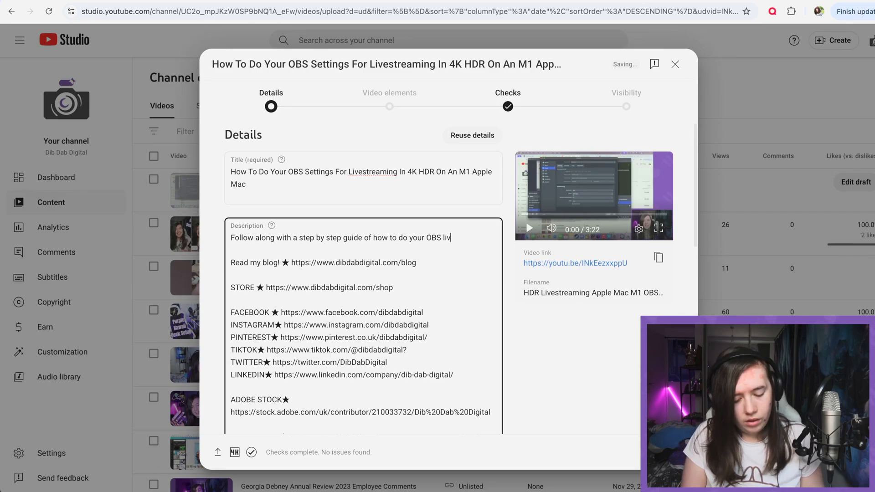
text(e stream sett)
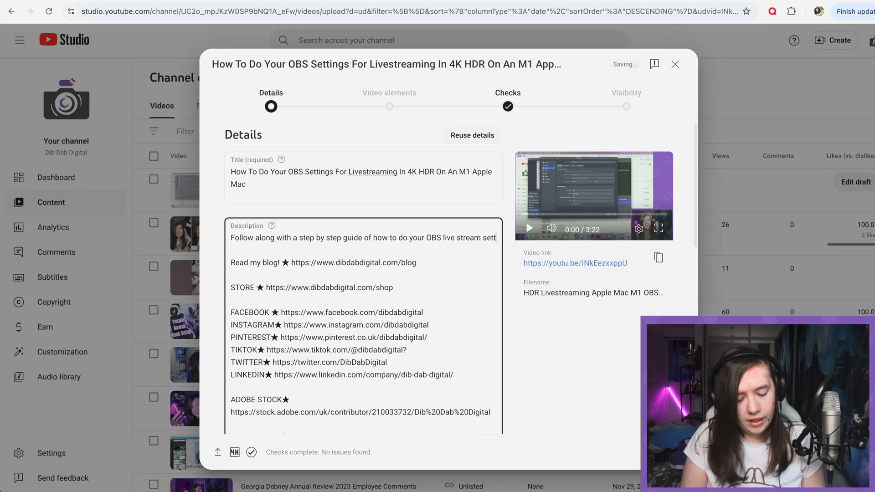
text(ings on )
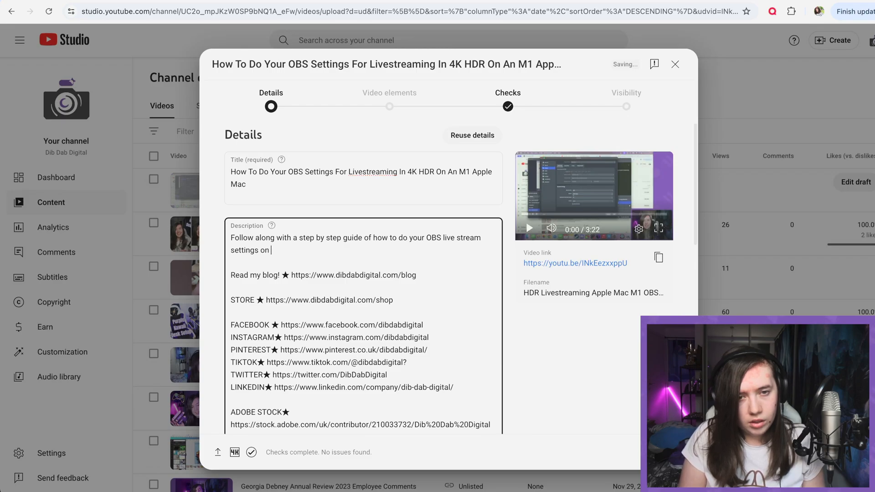
text(your M1)
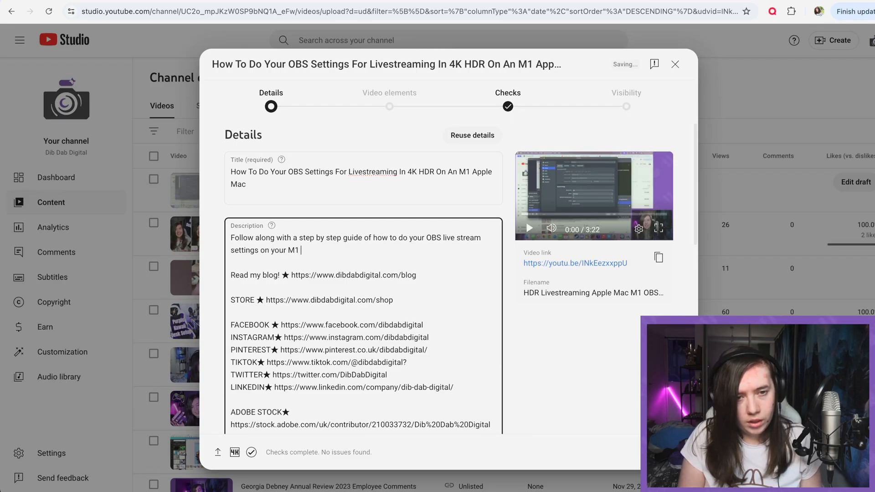
text( Apple)
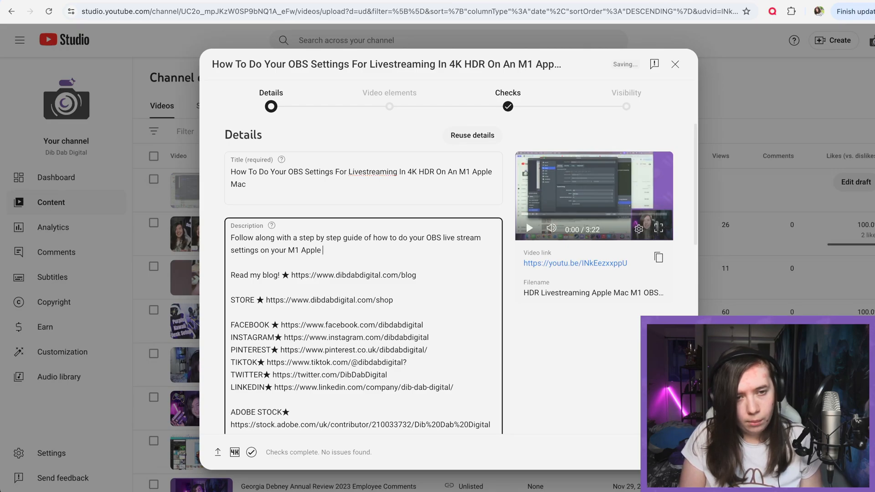
text( mac)
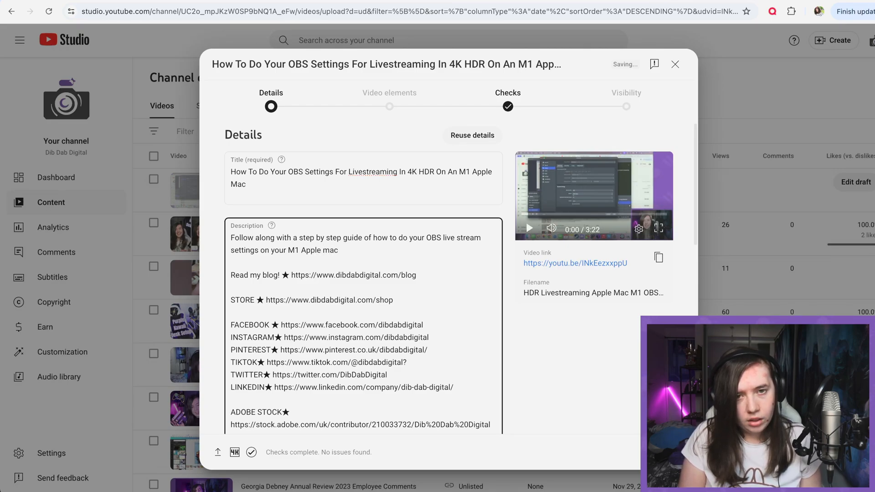
key(BackSpace)
key(BackSpace)
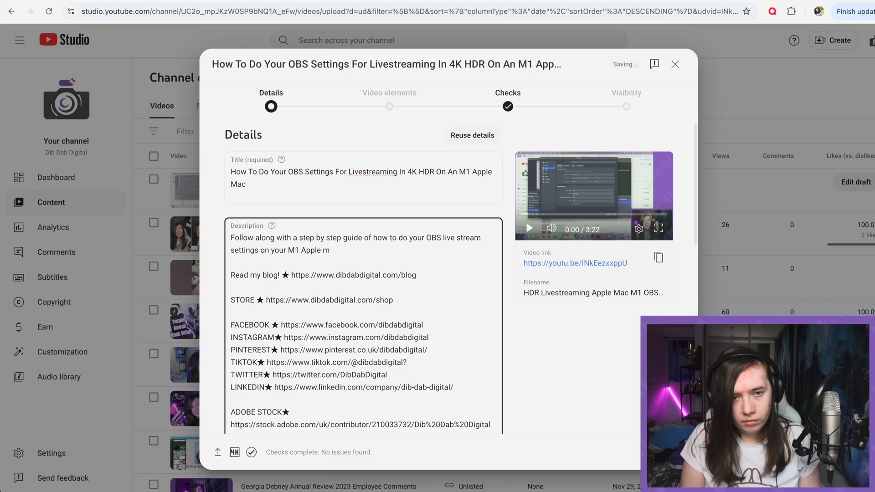
text(Mac.)
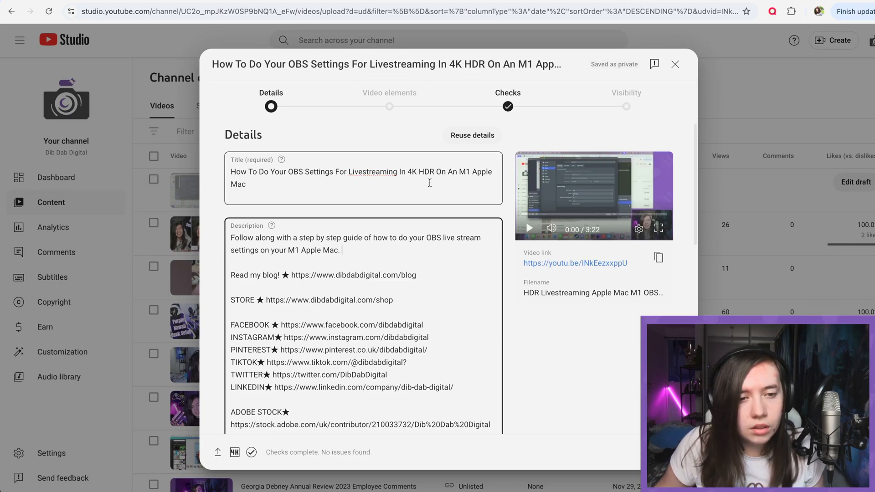
Replace "do" with "set up" in the description's opening sentence, before "your OBS"
click(409, 237)
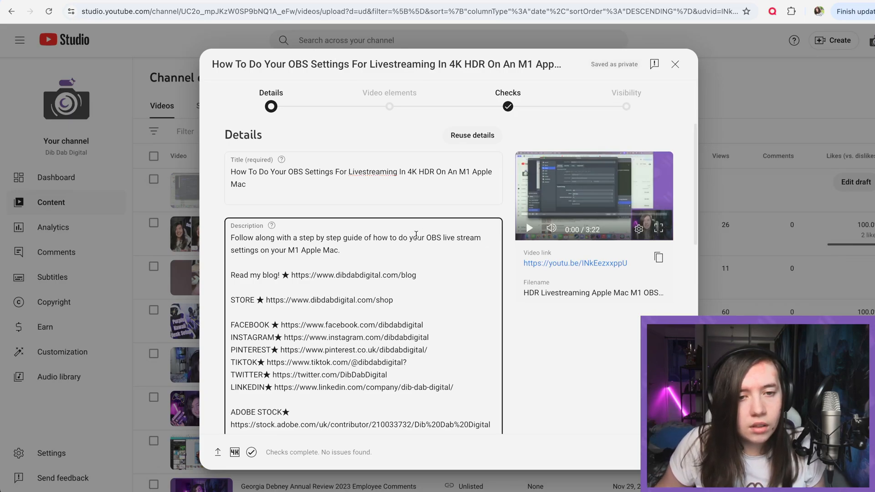
key(BackSpace)
key(BackSpace)
text(s)
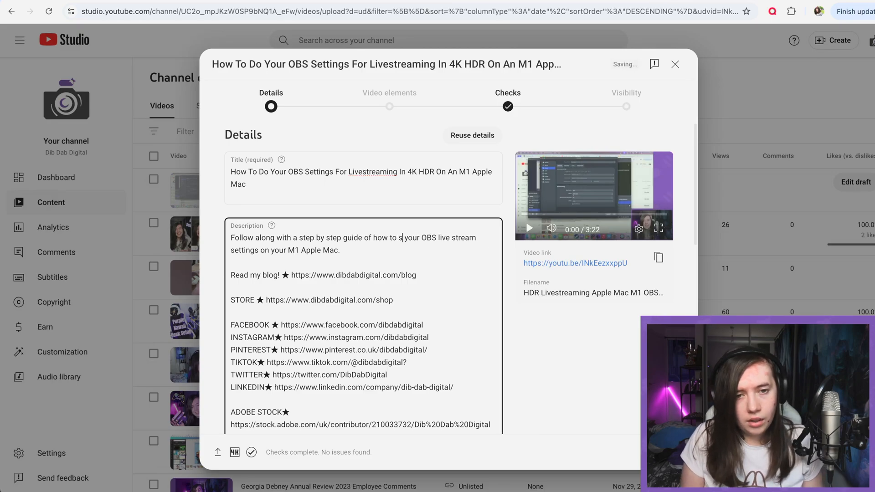
text(et up)
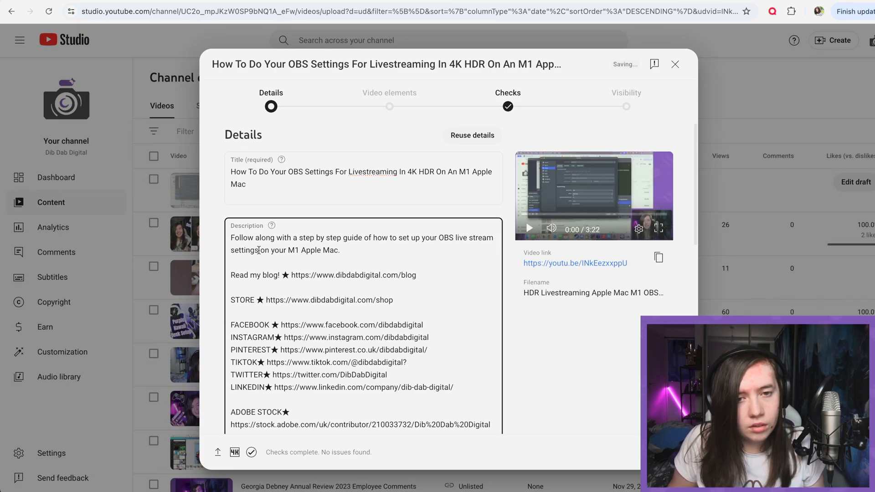
Replace "live stream settings" in the description's opening sentence with "software for HDR livestreaming"
drag(258, 250, 457, 239)
key(BackSpace)
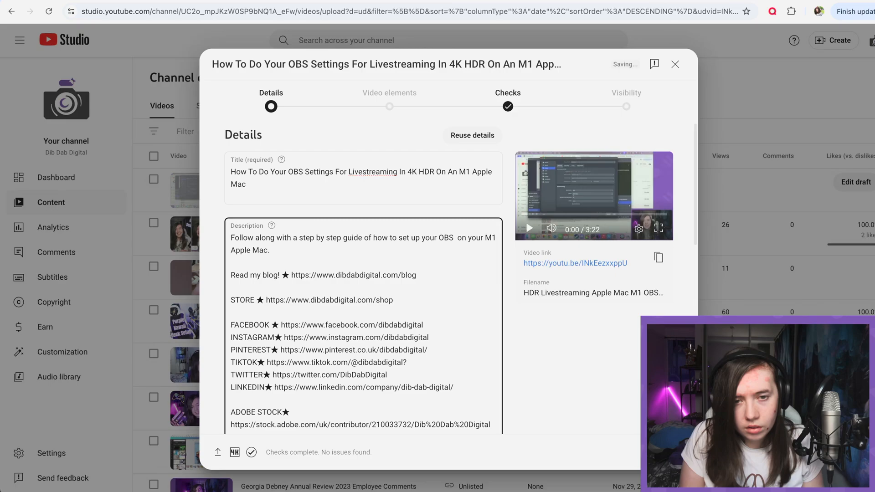
text(software for)
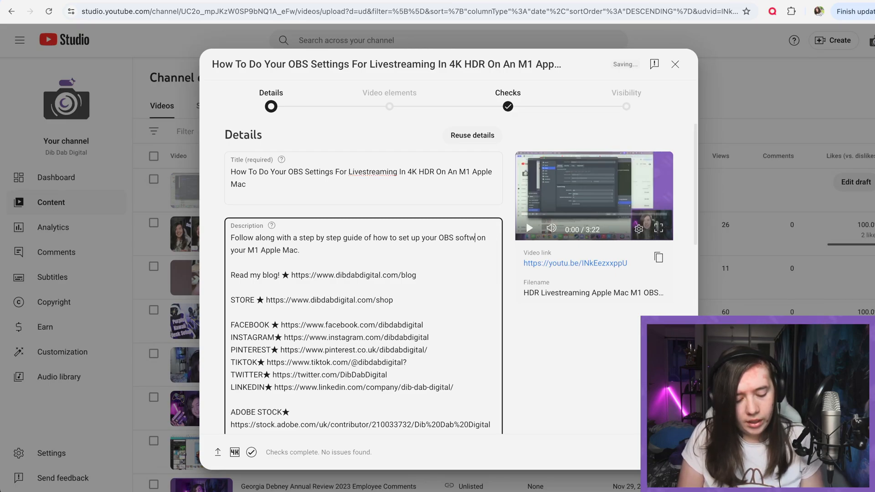
text( HDR)
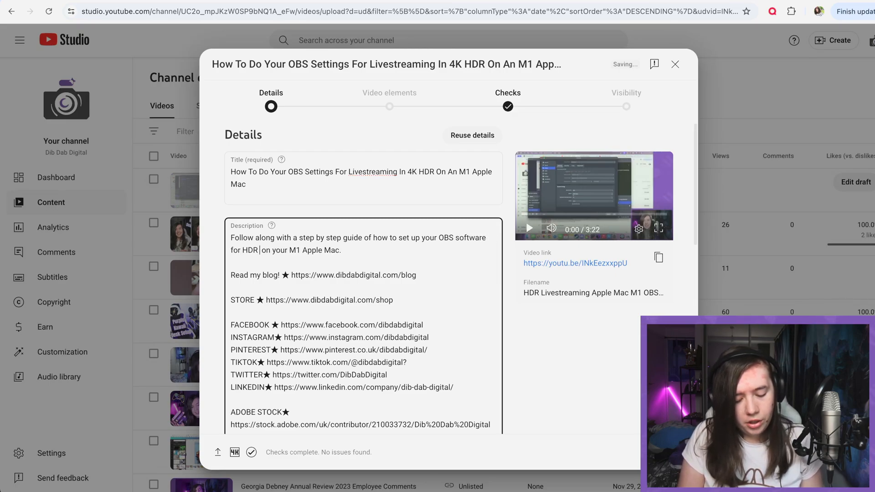
text( livestreami)
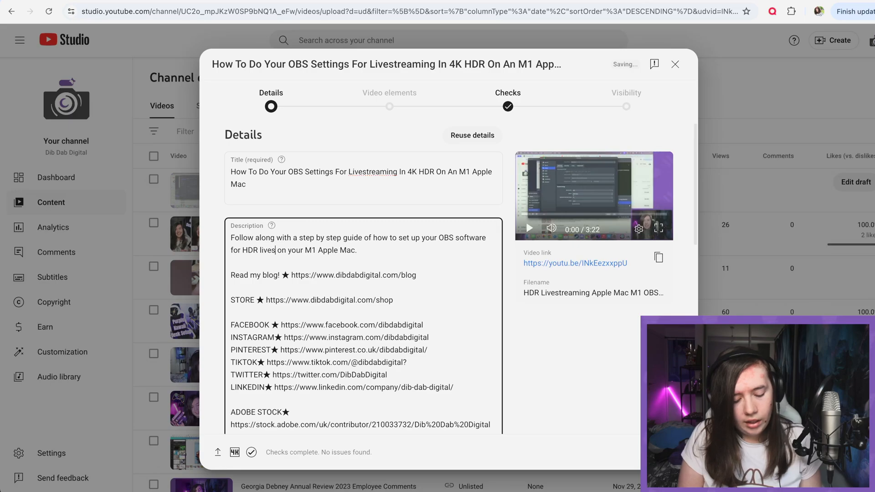
text(ng)
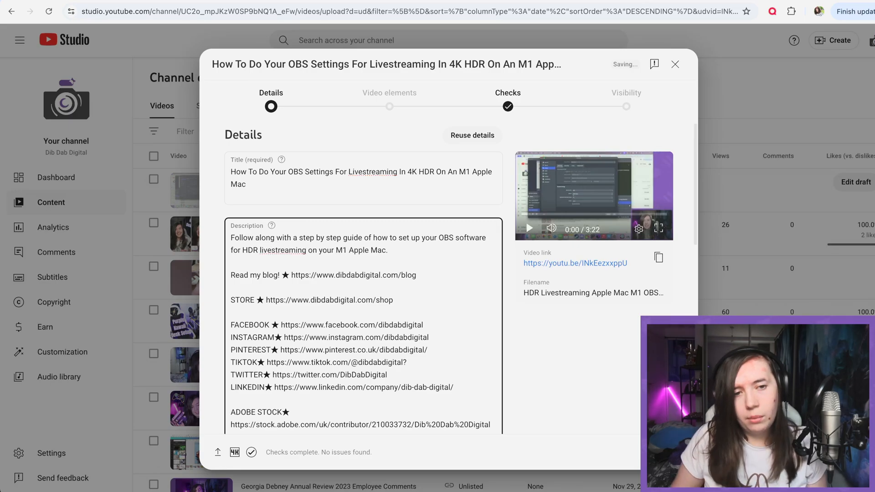
Add the sentence "Stop everything looking desaturated!" after "M1 Apple Mac." in the description
click(416, 254)
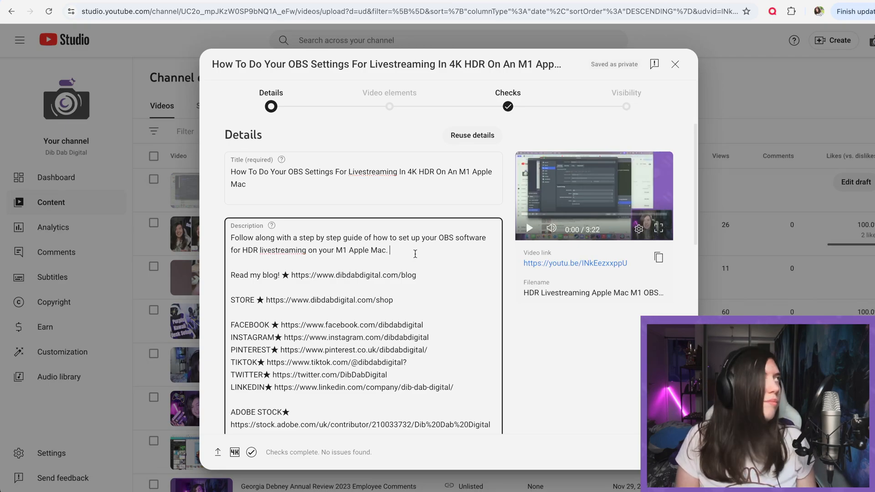
text(Sto)
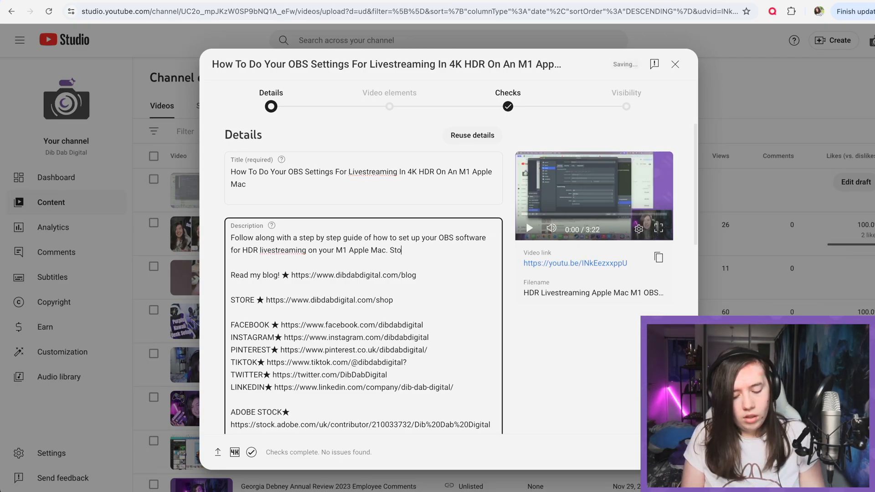
text(p everything lo)
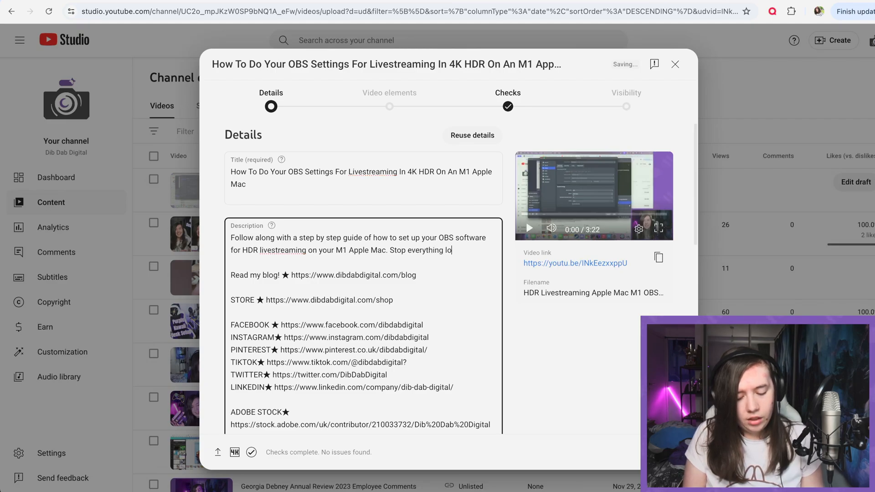
text(oking desaturated!)
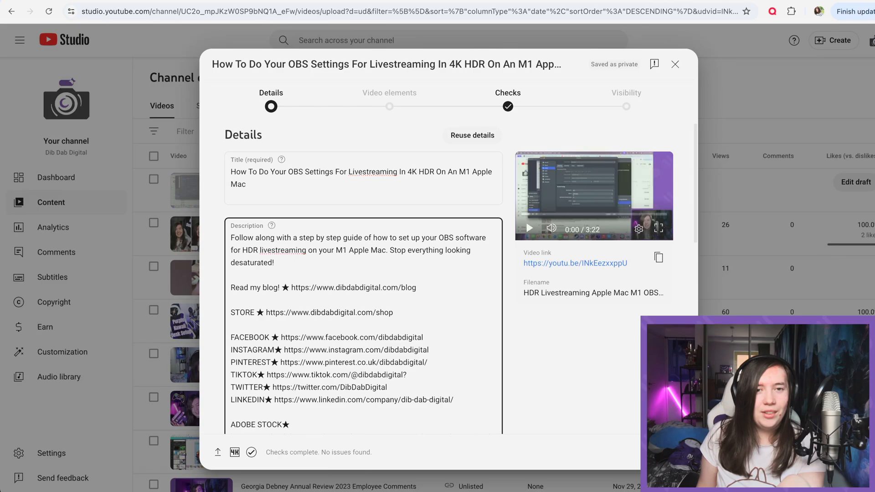
Add the video to the "All Videos" playlist and close the playlist selection
scroll(298, 317, down, 10)
click(299, 317)
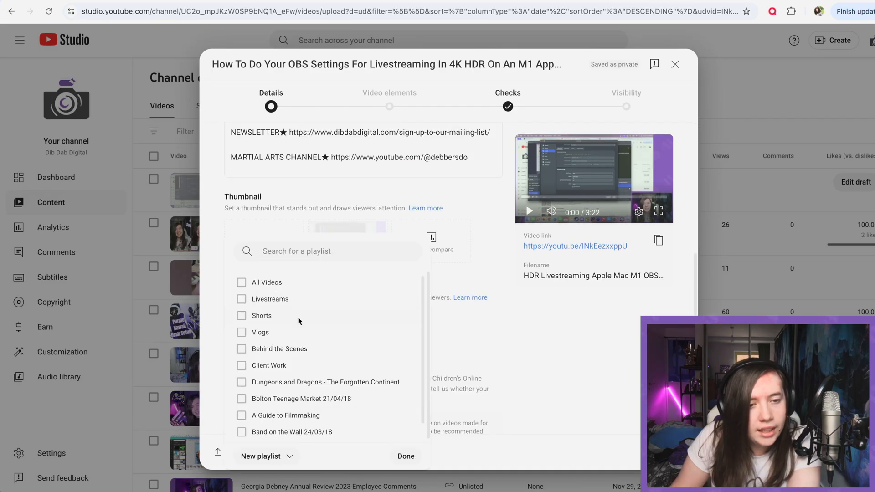
click(251, 285)
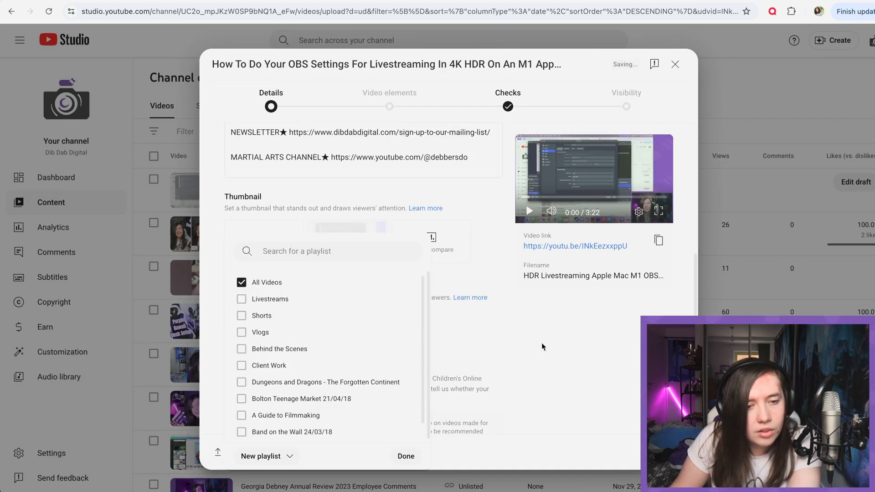
click(489, 336)
Set the video's audience to "No, it's not made for kids"
scroll(409, 340, down, 1)
scroll(409, 339, down, 3)
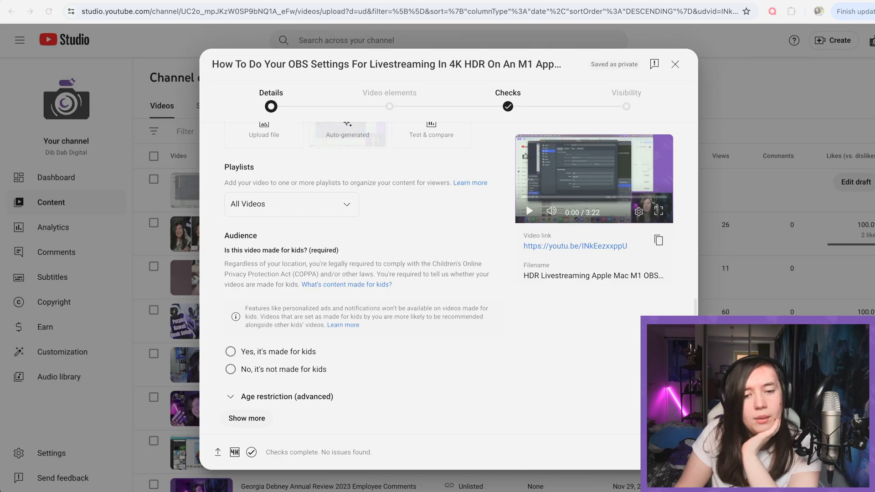
click(442, 423)
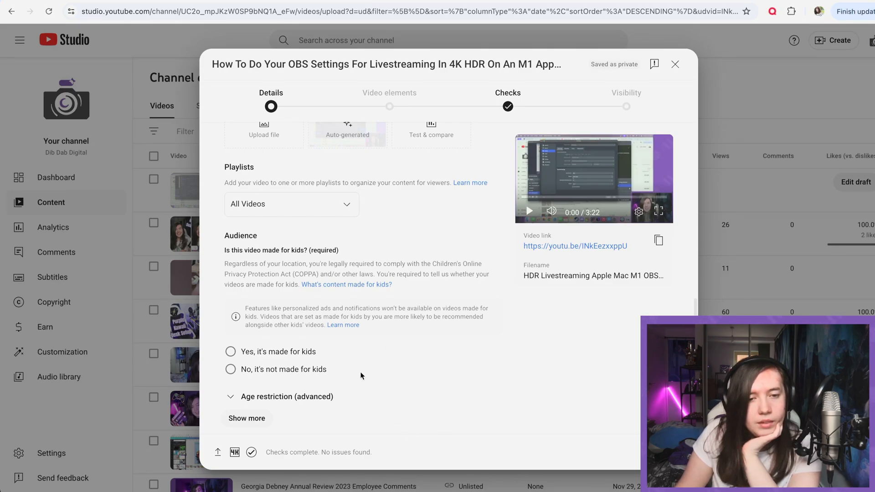
click(230, 370)
Expand the advanced age restriction options and show the additional video settings below them
click(234, 394)
scroll(234, 392, down, 3)
click(254, 381)
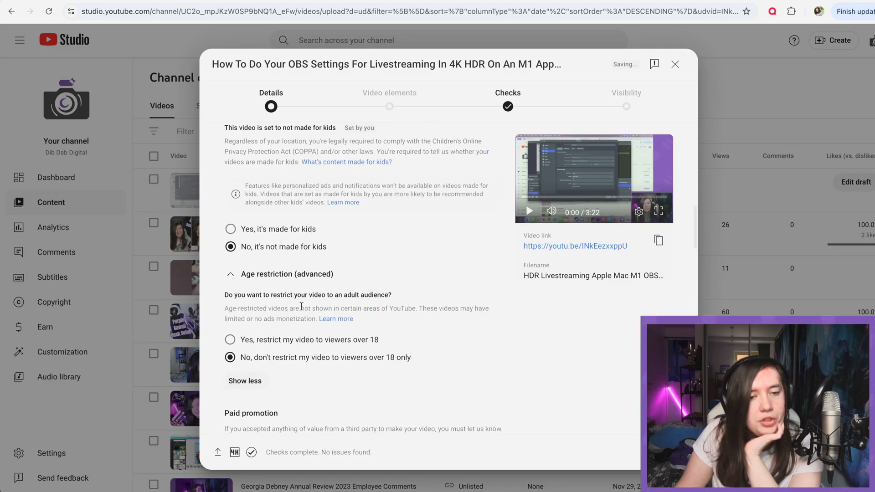
Declare under altered content that none of the listed descriptions apply by choosing "No"
scroll(303, 313, down, 4)
scroll(302, 313, down, 2)
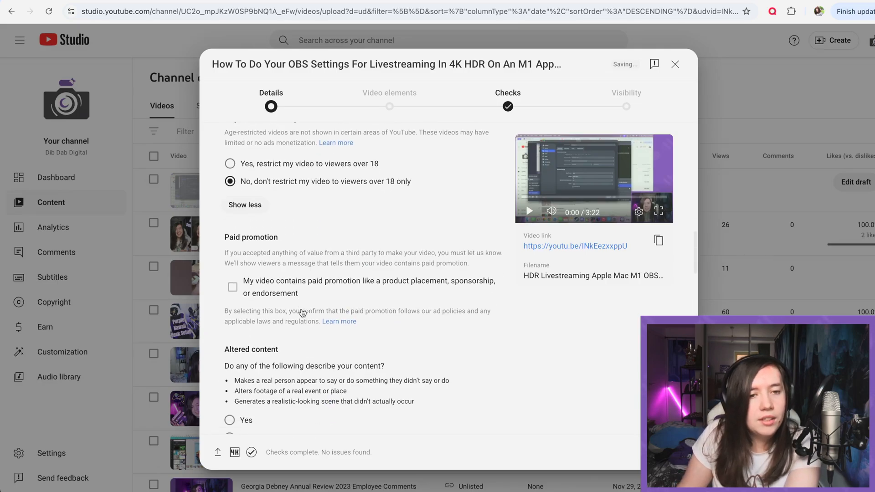
scroll(300, 309, down, 2)
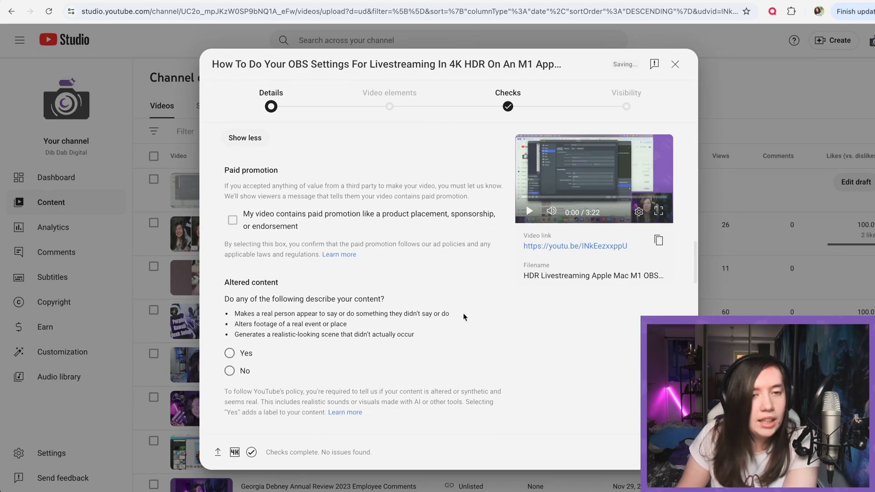
scroll(463, 313, down, 2)
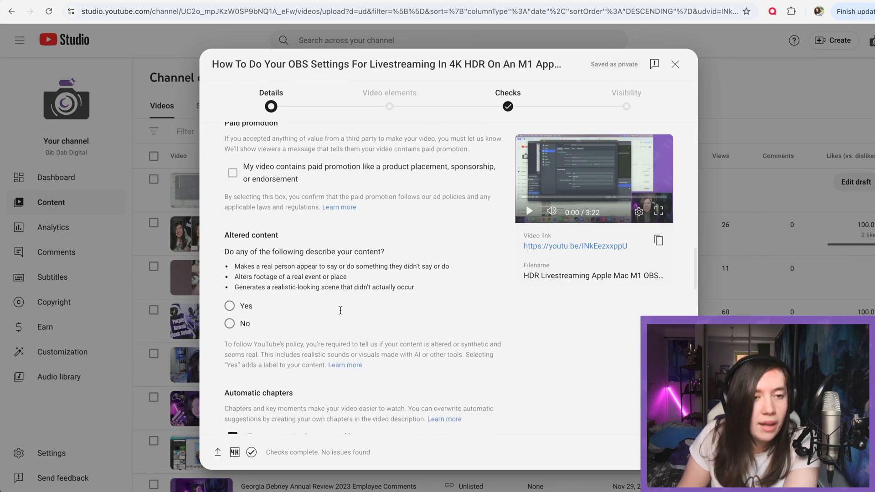
click(229, 330)
Review the automatic chapters, featured places and automatic concepts settings
scroll(284, 314, down, 1)
scroll(284, 314, down, 5)
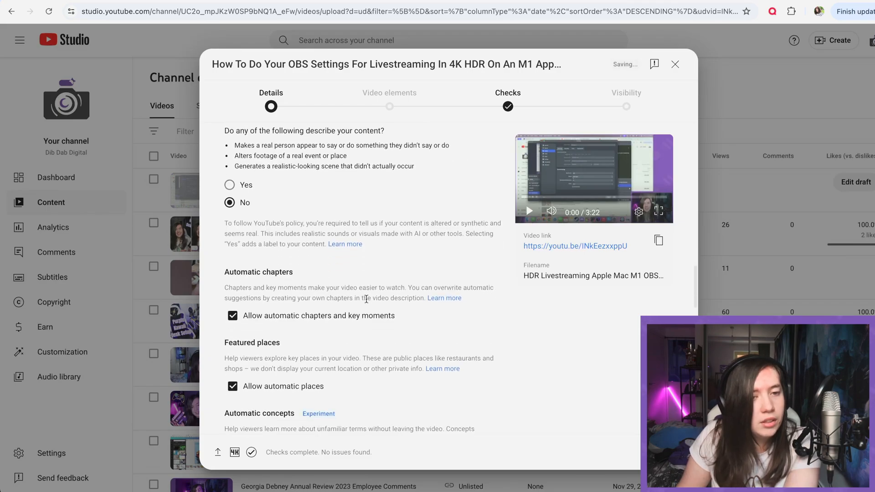
scroll(366, 299, down, 2)
scroll(365, 299, down, 1)
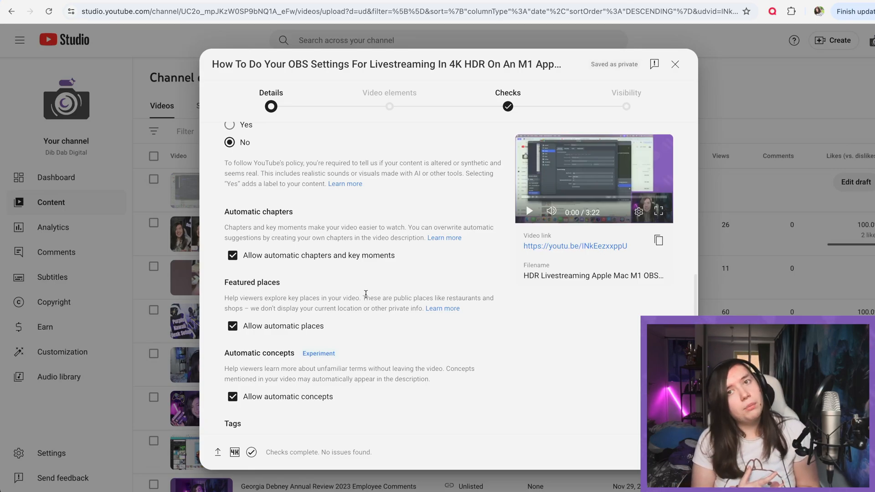
scroll(354, 294, down, 4)
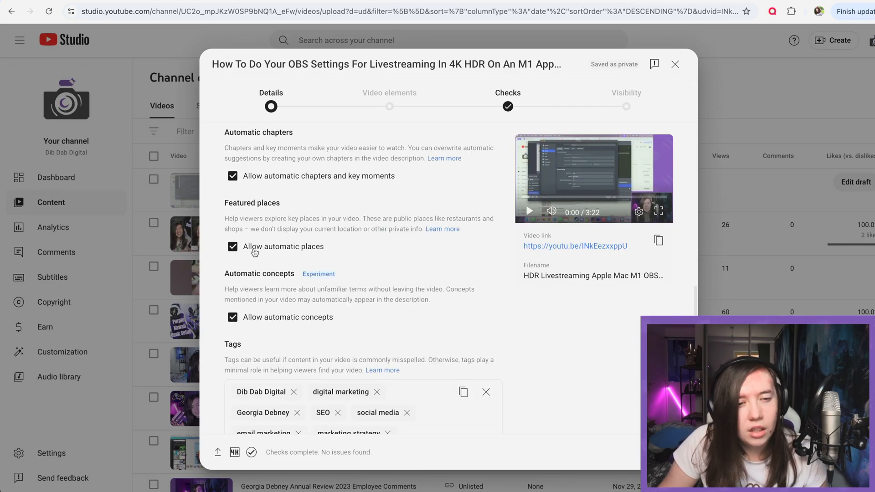
scroll(263, 324, down, 1)
scroll(263, 324, down, 1)
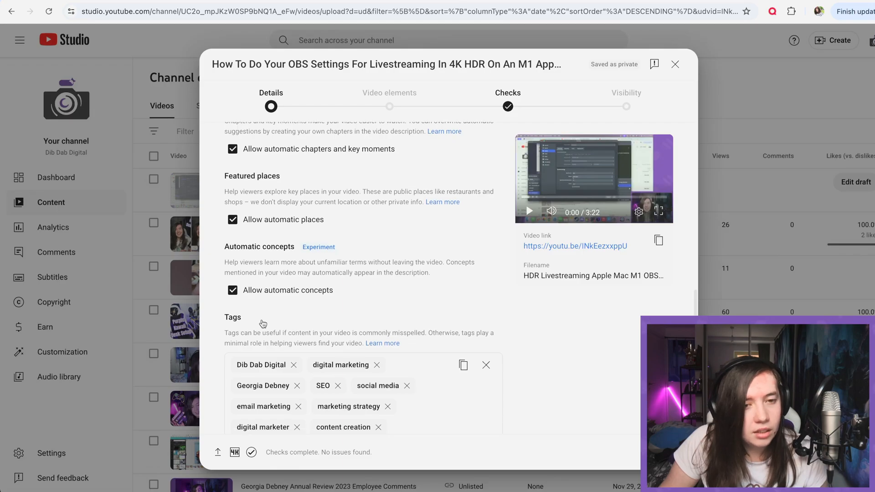
Remove the tags SEO, social media, marketing strategy, email marketing, web design, photography, search engine optimisation and art
scroll(294, 306, down, 5)
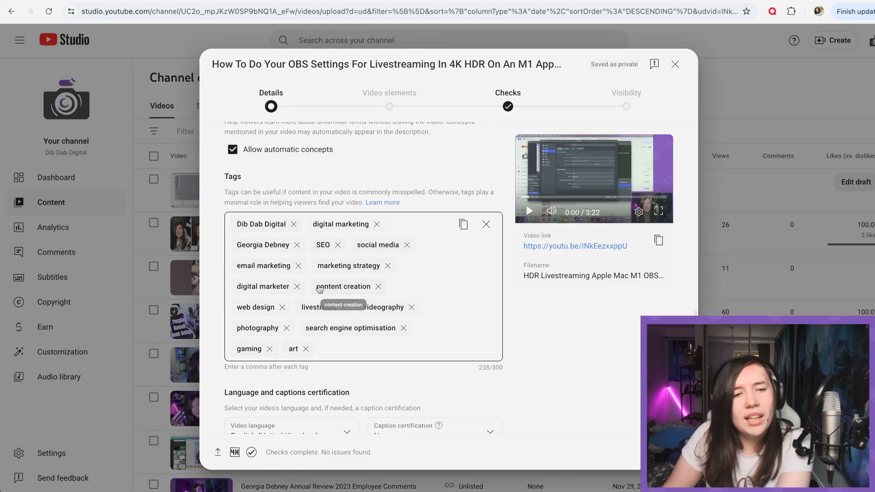
click(338, 245)
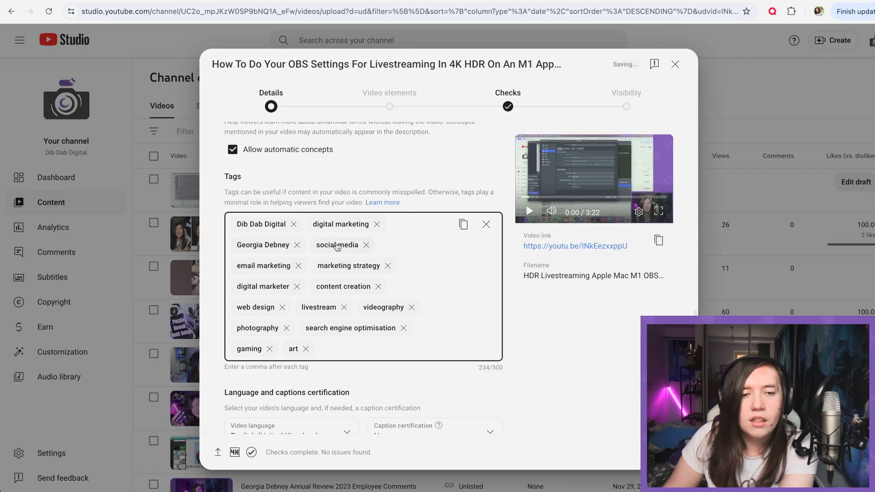
click(367, 246)
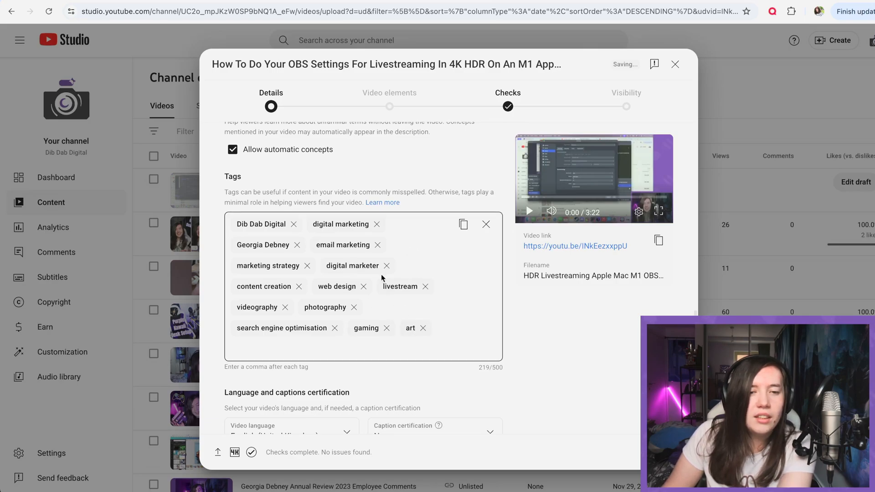
click(308, 267)
click(378, 245)
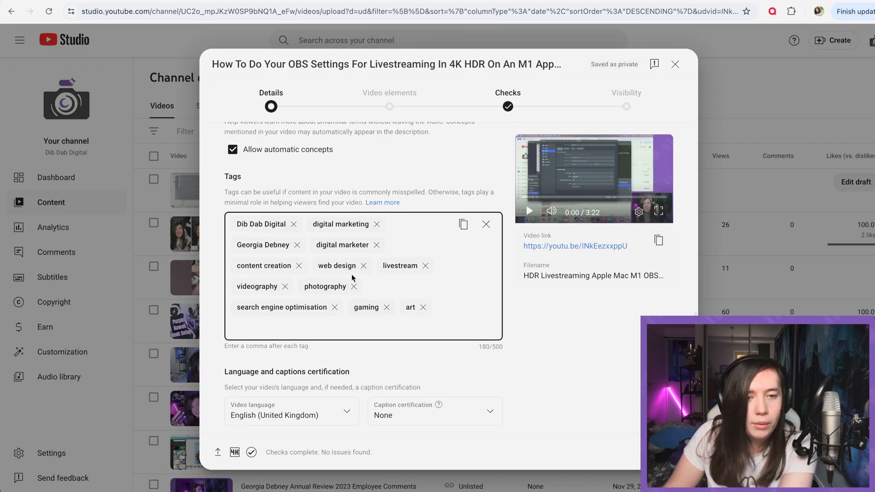
click(363, 266)
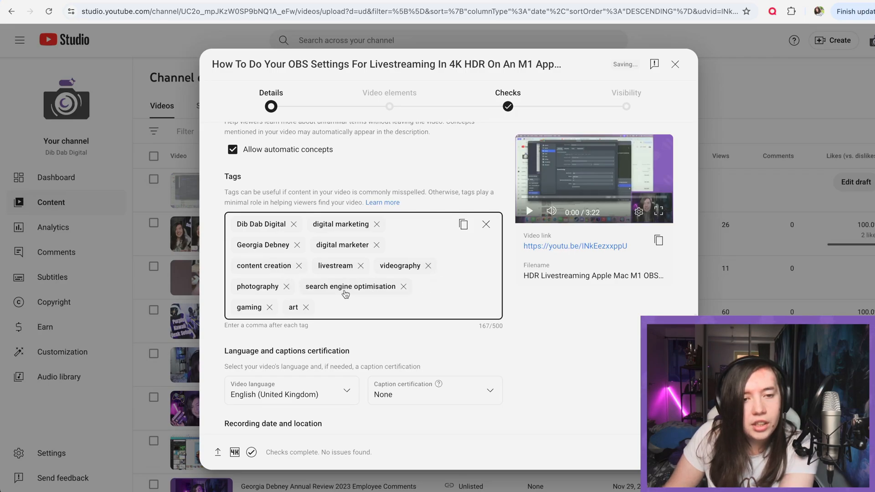
click(286, 287)
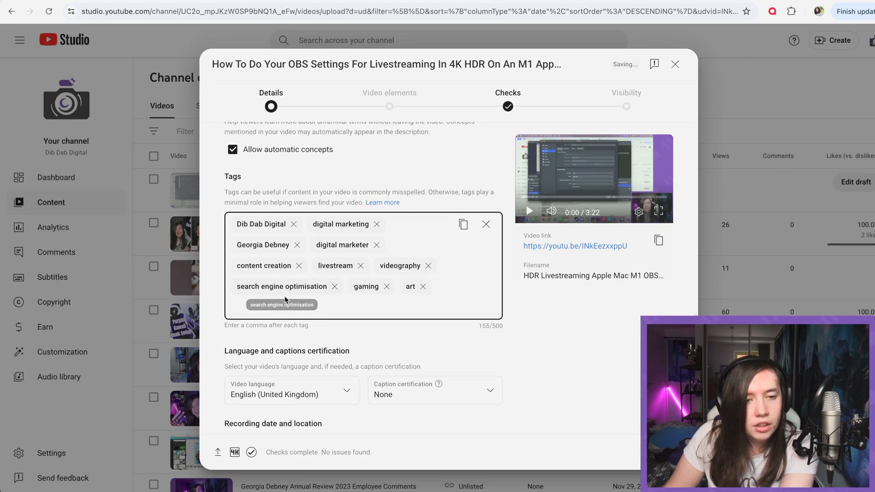
click(333, 287)
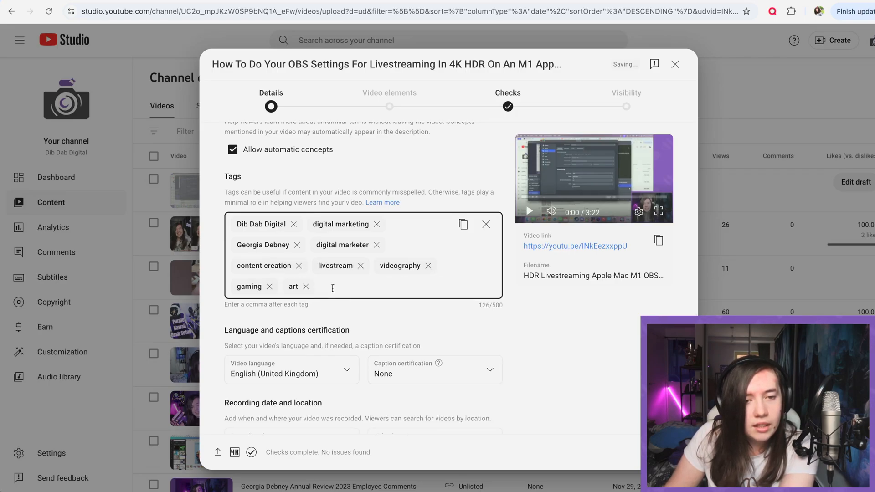
click(306, 287)
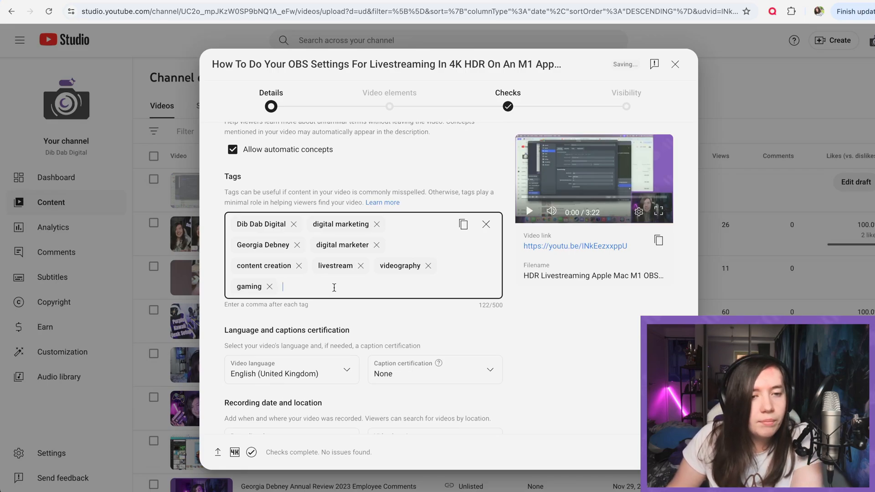
Add the video tags OBS, HDR, 4k livestream, Mac OBS settings, Tutorial and step by step
text(OBS,)
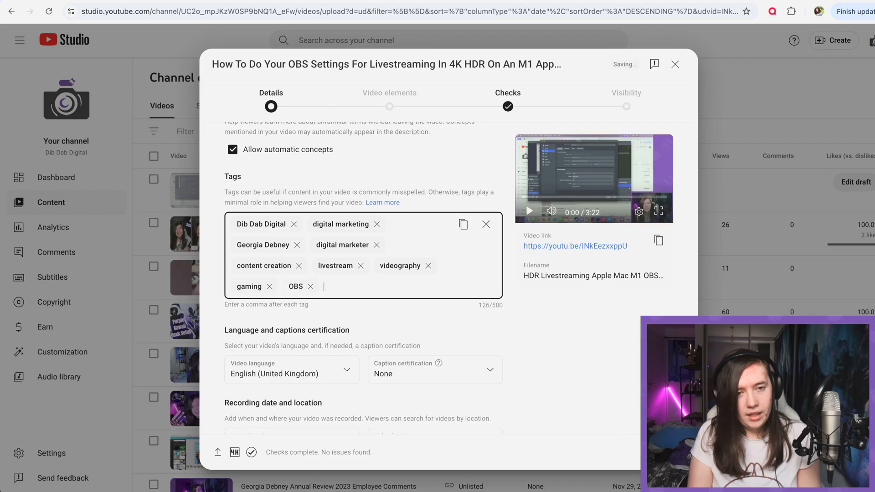
text(HDR,4)
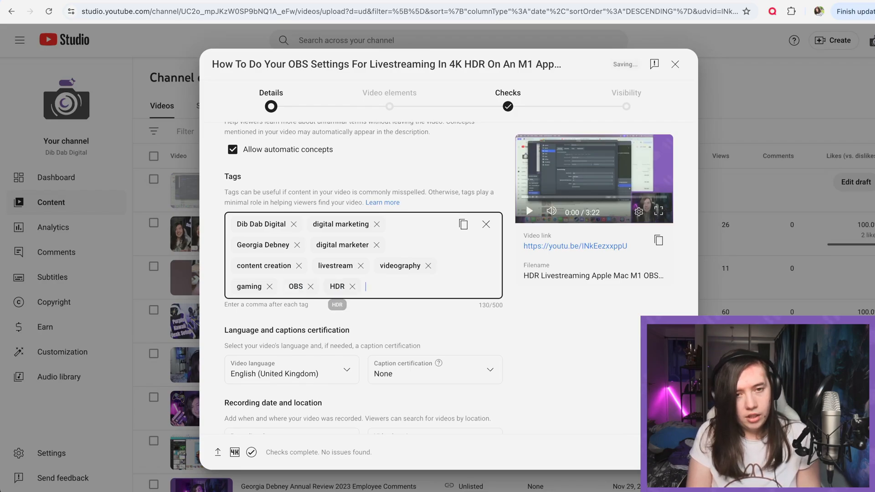
text(ivestream,)
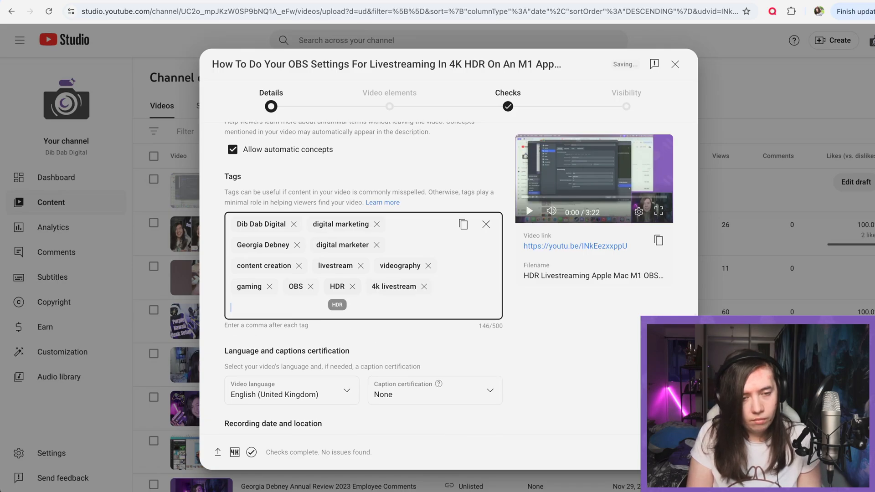
text(Mac OBS settings)
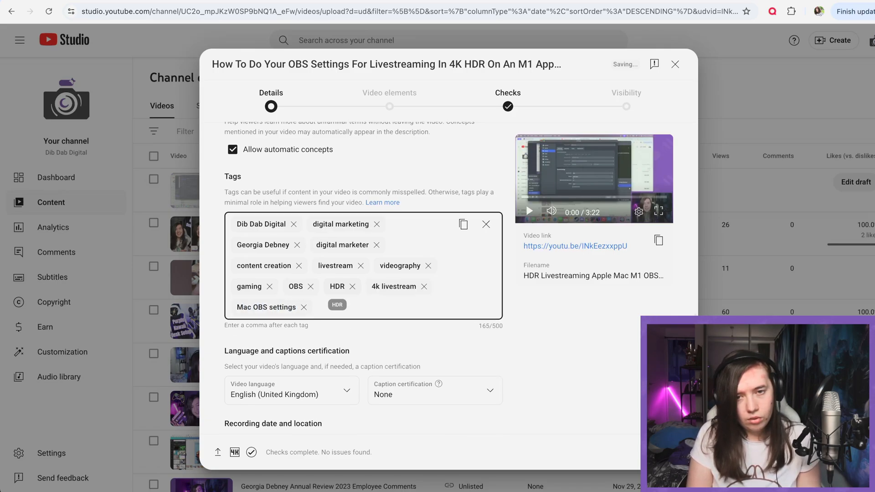
text(,Tutorial,)
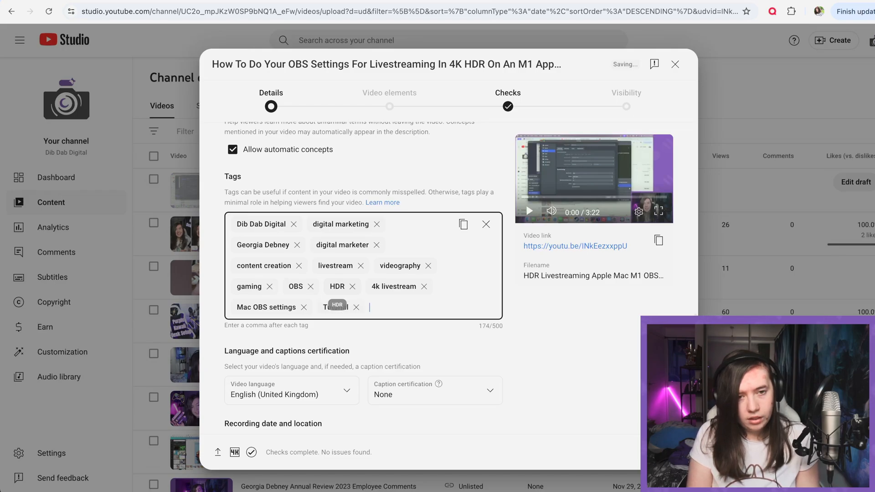
text(s)
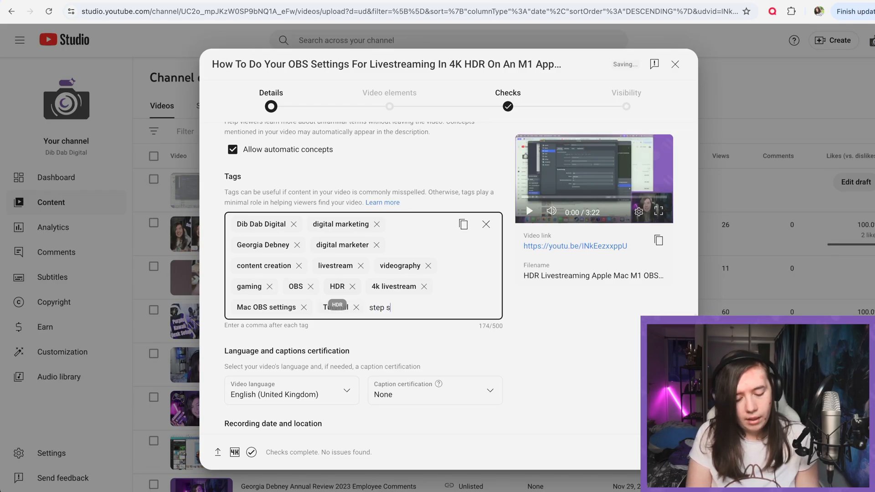
text(tep by step,)
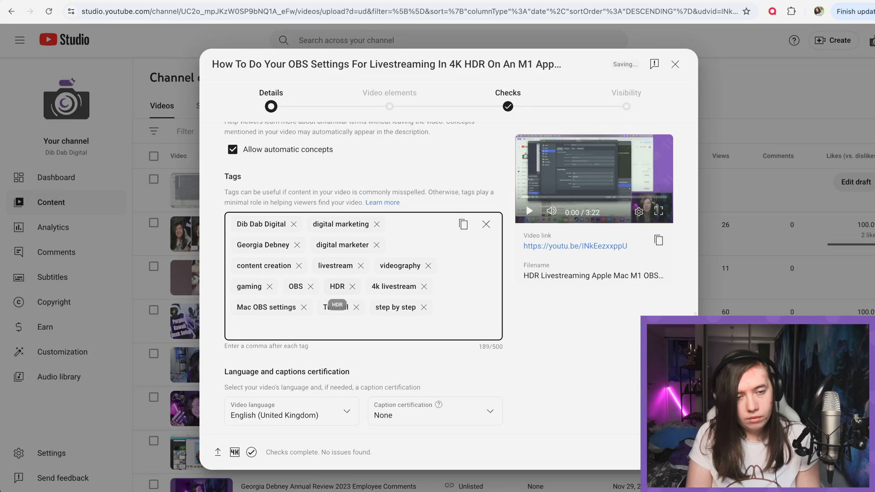
Review the language and captions, recording date and location, license, embedding, subscriber notification and Shorts remixing settings
scroll(334, 286, down, 5)
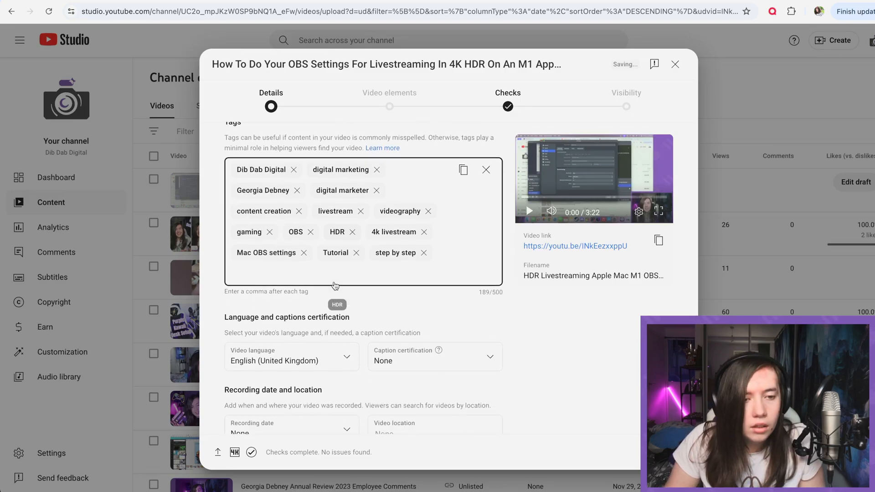
scroll(360, 232, down, 1)
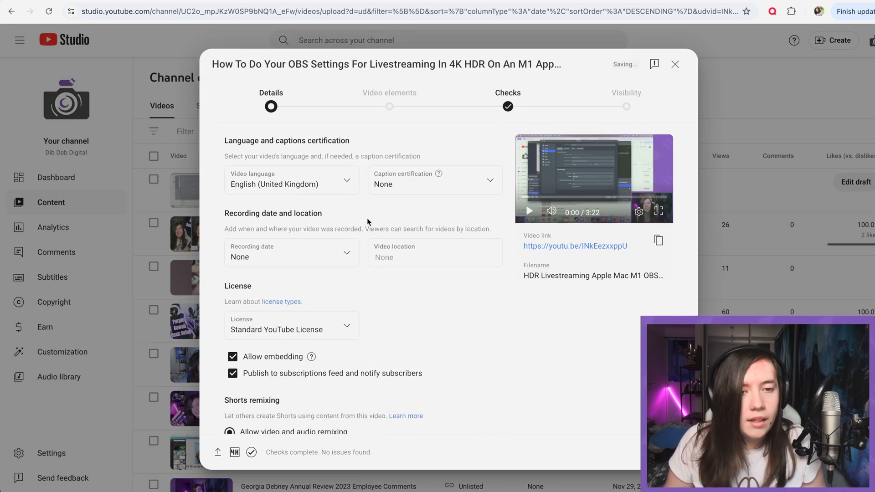
scroll(369, 222, down, 1)
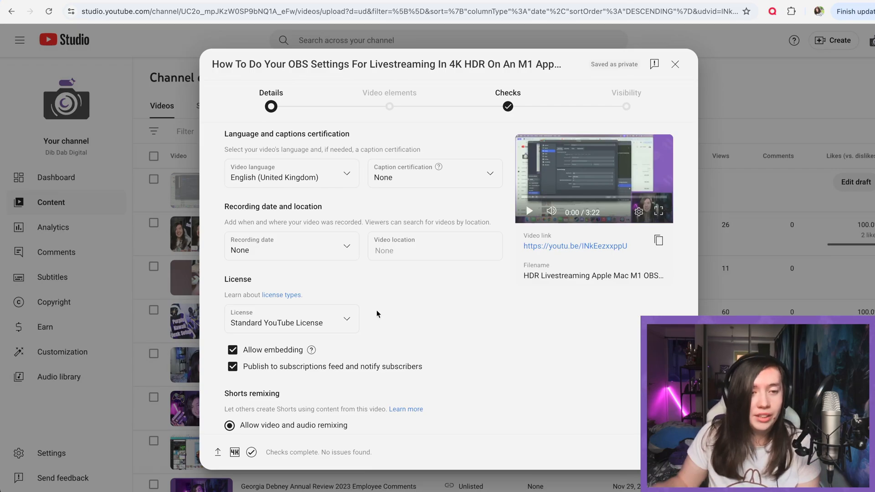
scroll(348, 289, down, 3)
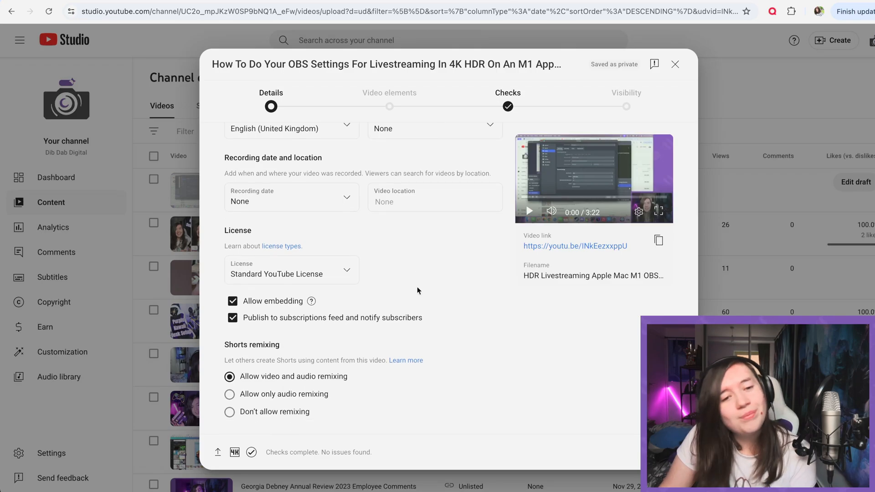
scroll(424, 273, down, 5)
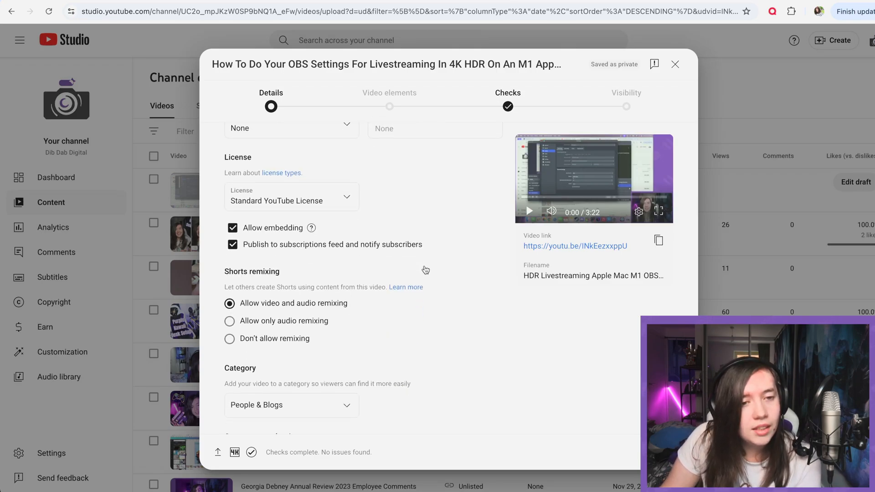
scroll(425, 270, down, 3)
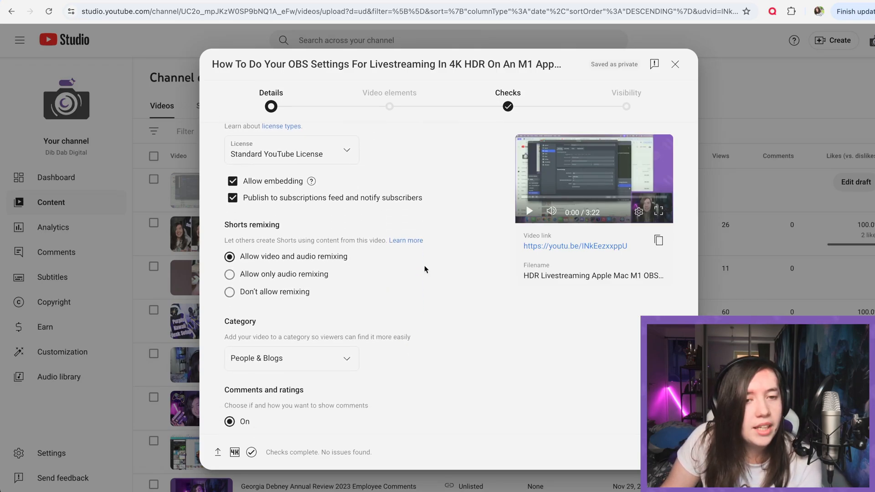
scroll(418, 242, down, 2)
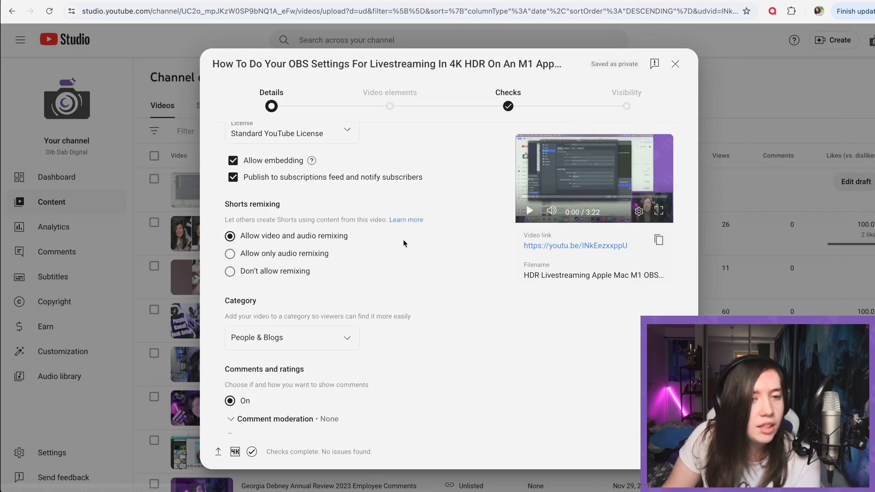
Set the video's category to Education and its type to Problem walkthrough
scroll(405, 242, down, 2)
scroll(406, 269, down, 3)
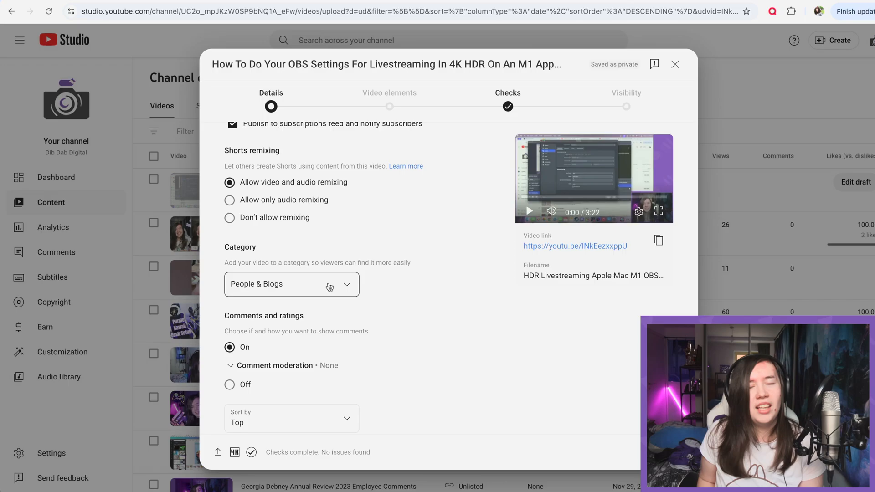
click(330, 286)
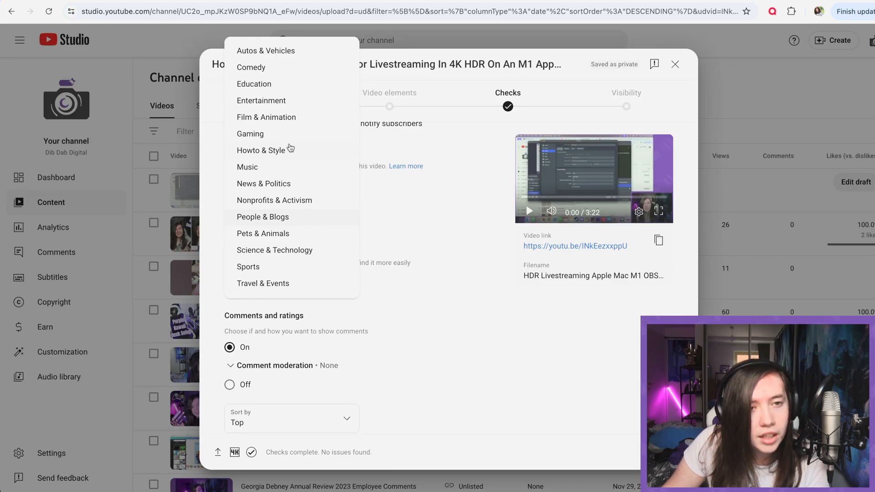
click(268, 88)
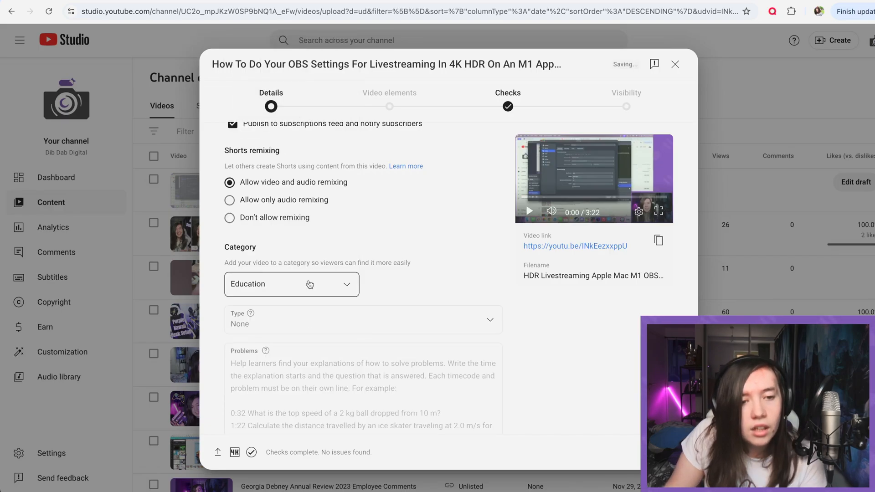
click(308, 316)
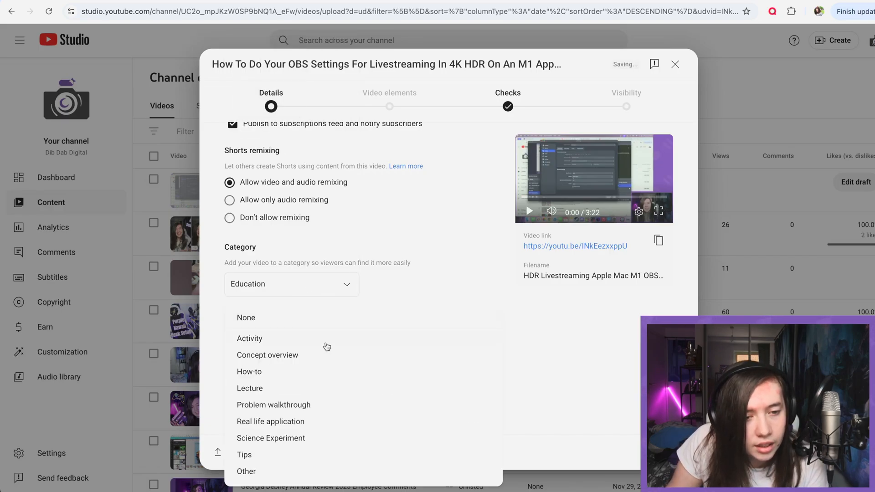
click(309, 406)
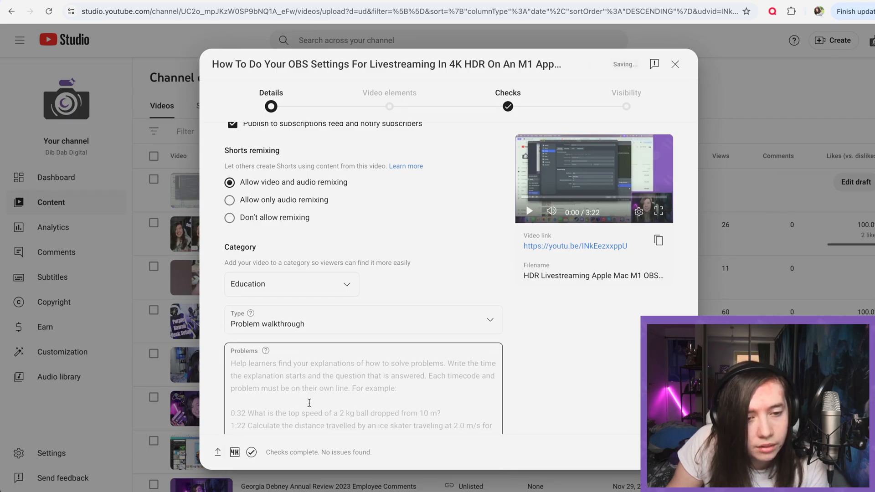
Review the Problems, Academic system, Level and Exam, course, or standard fields for the education category
scroll(378, 275, down, 3)
click(331, 213)
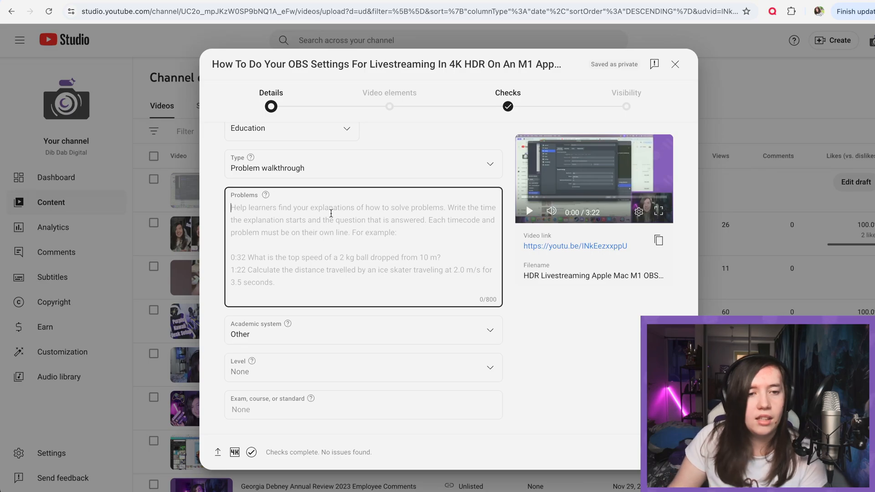
scroll(334, 225, down, 2)
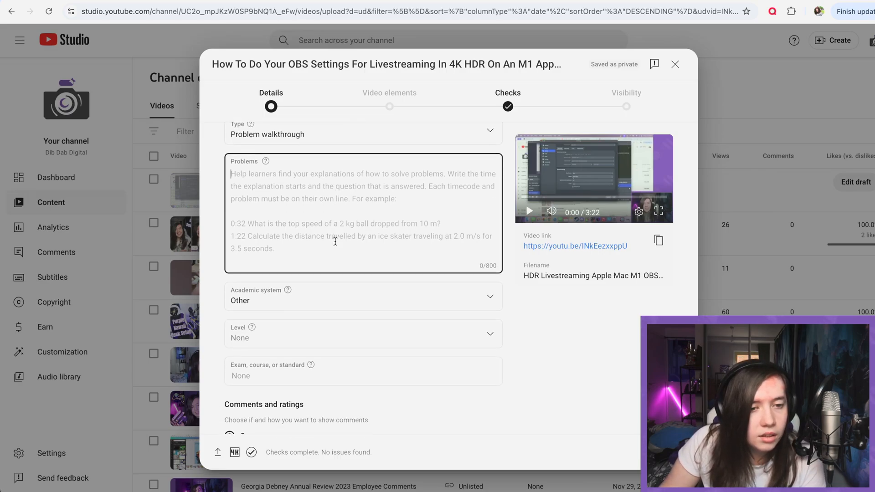
scroll(335, 241, down, 2)
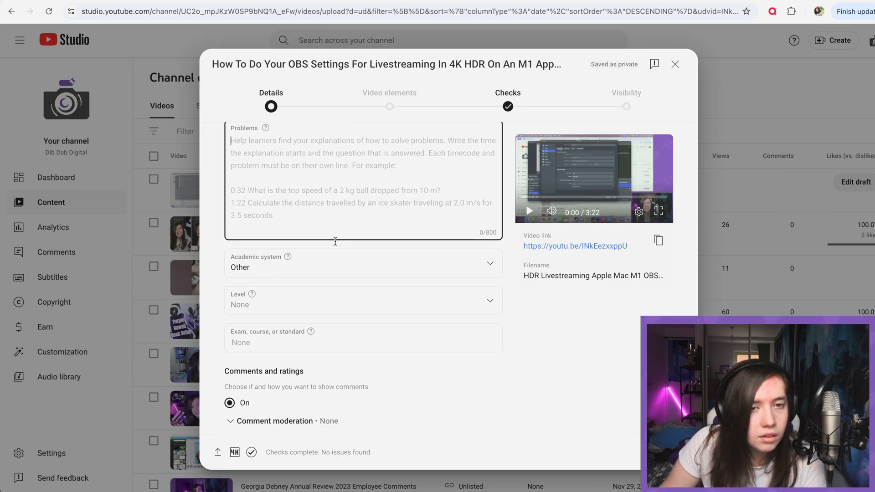
click(335, 241)
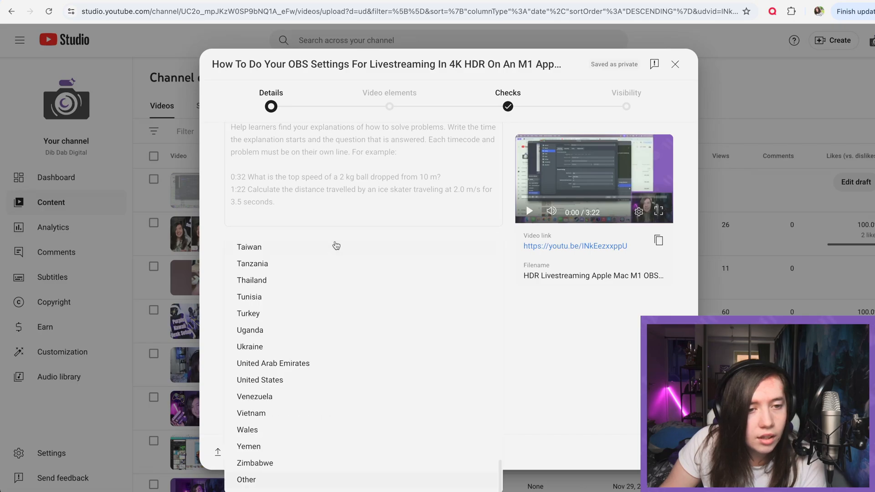
click(576, 363)
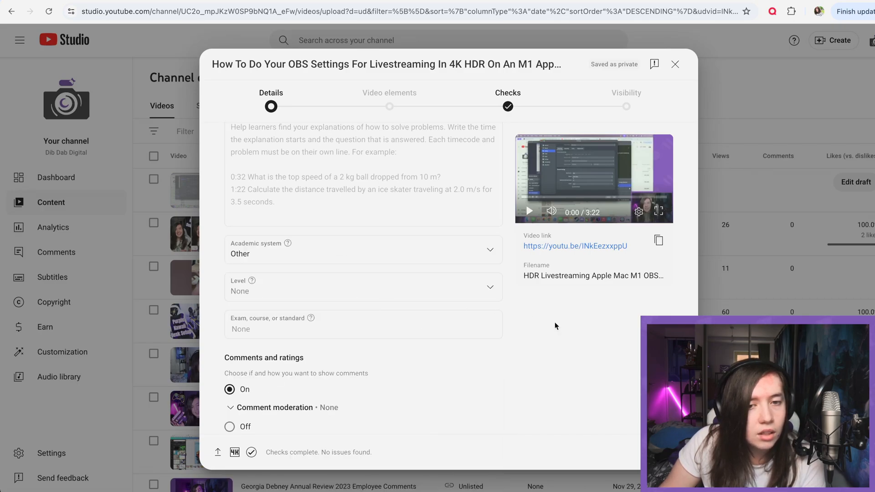
scroll(458, 332, down, 1)
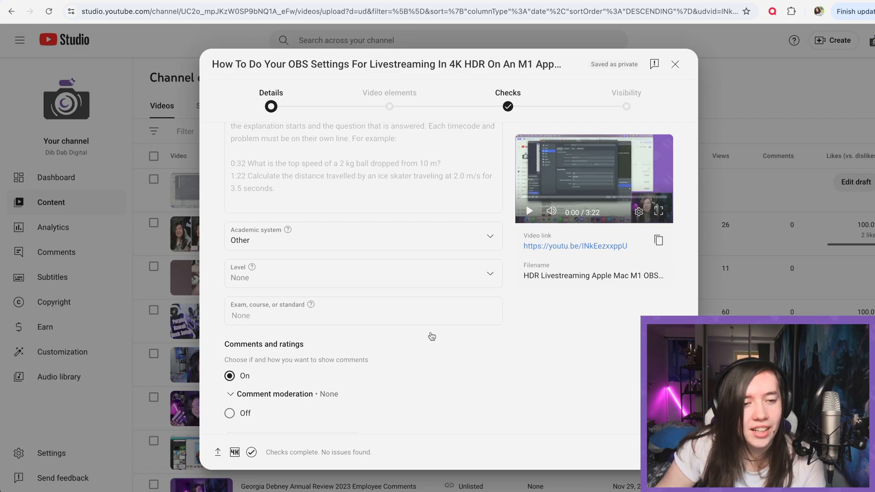
Set the video's comments to sort by Newest
scroll(406, 310, down, 3)
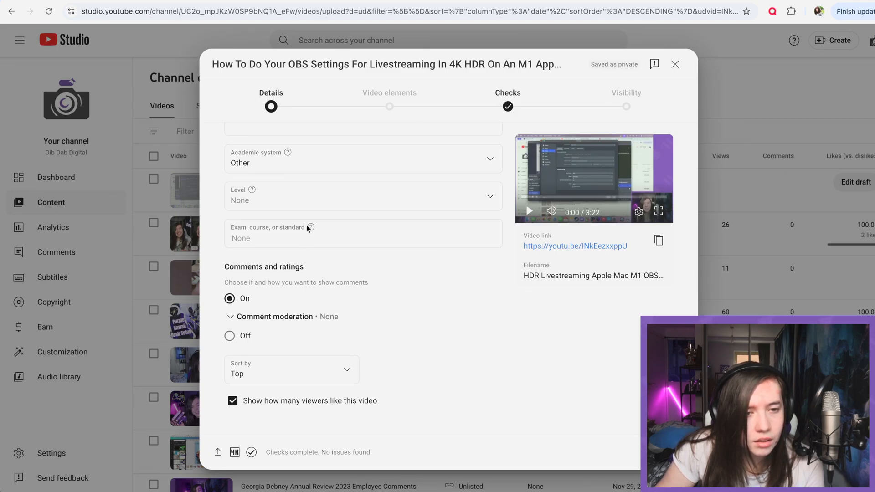
mouse_move(312, 227)
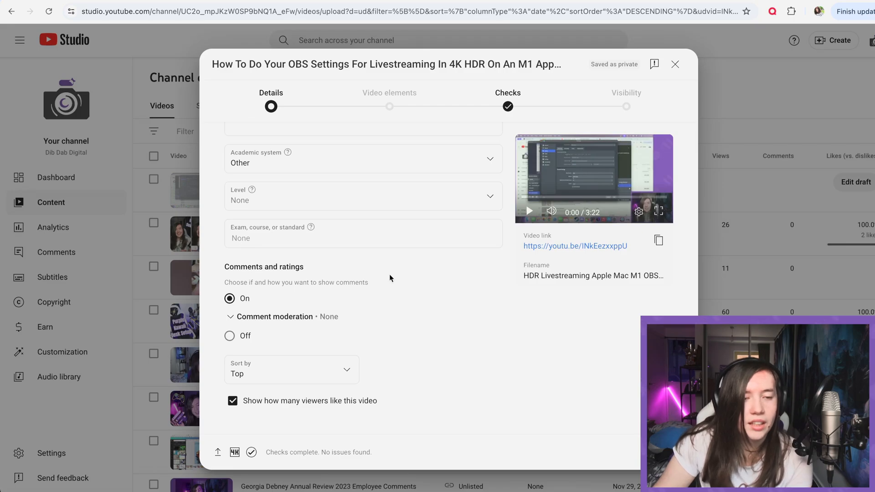
click(318, 365)
click(262, 383)
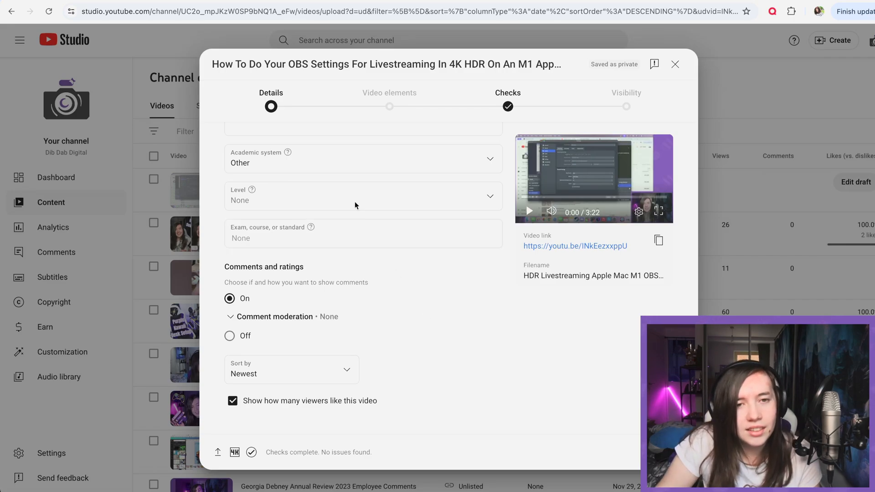
Proceed to the video elements, import the end screen from the latest video and save it
scroll(465, 315, up, 20)
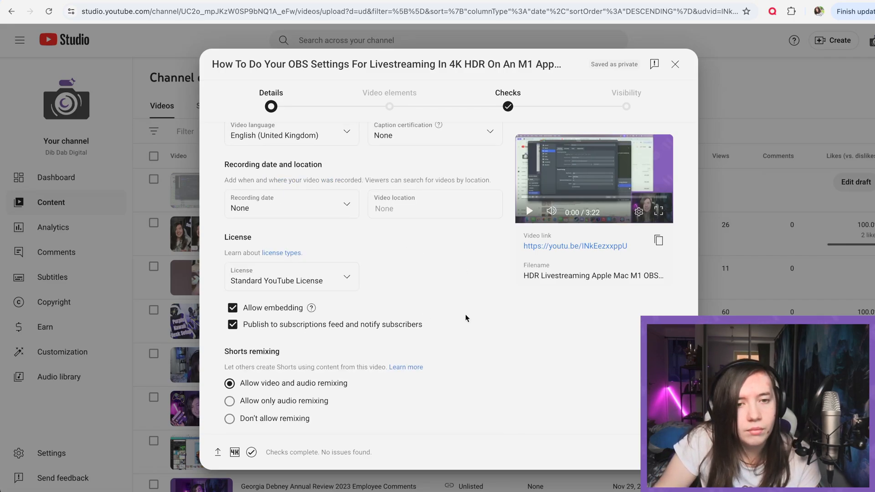
scroll(466, 317, up, 15)
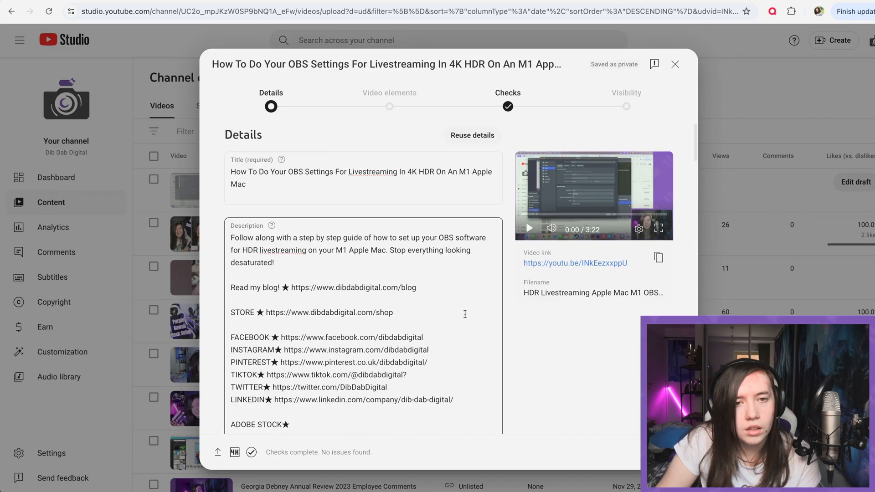
click(671, 452)
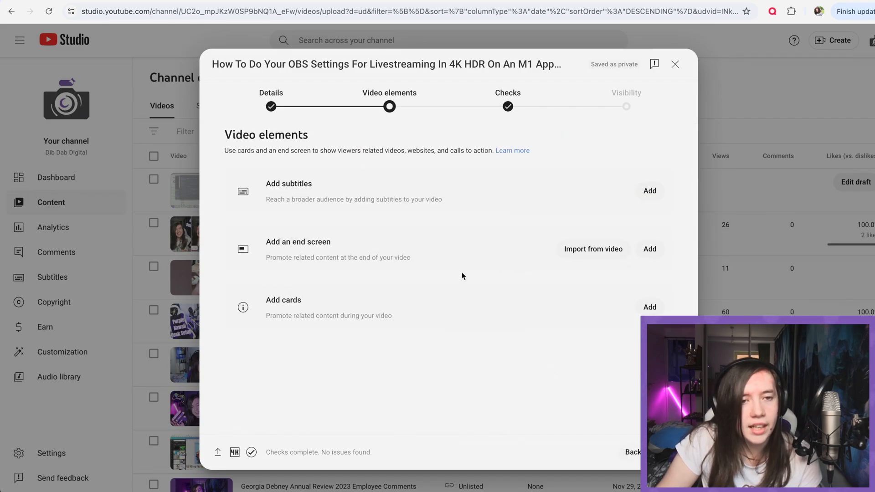
click(591, 248)
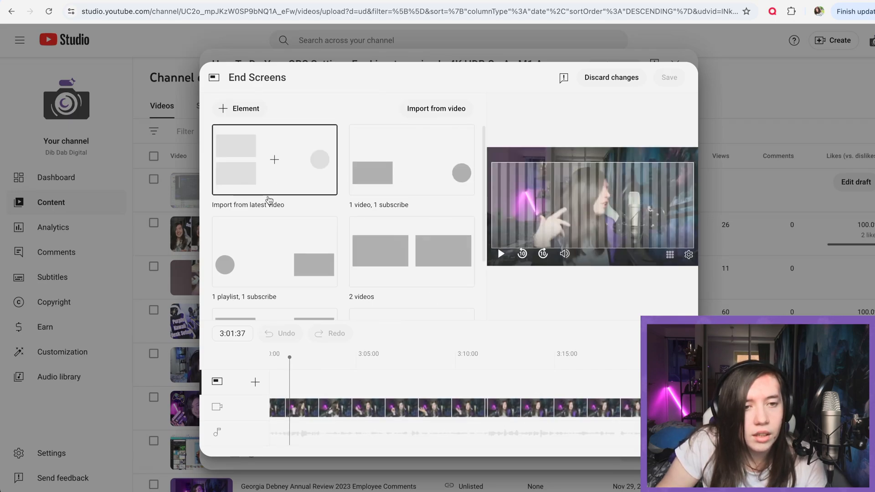
click(287, 184)
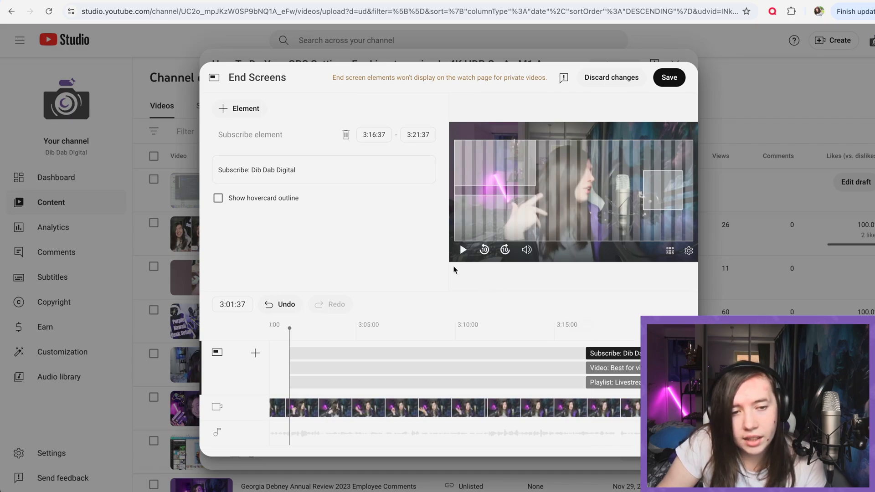
click(666, 79)
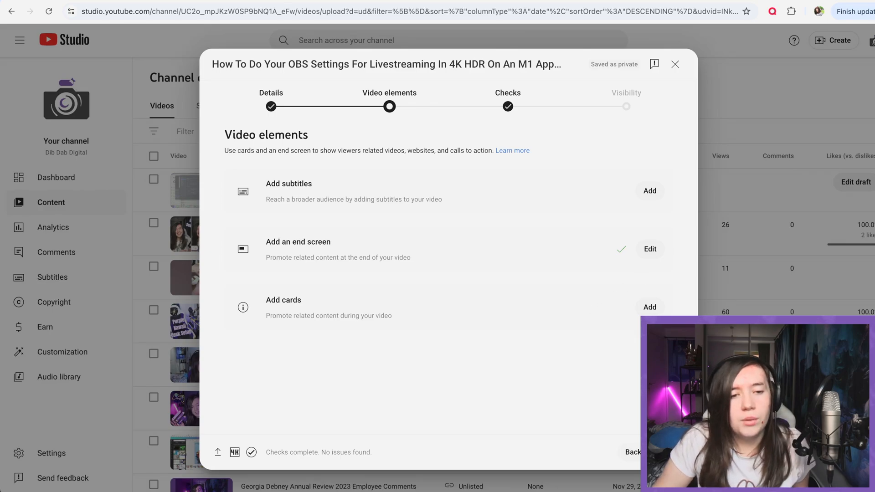
Proceed through the checks to the visibility settings and schedule the video as public on Jul 14, 2024
click(669, 452)
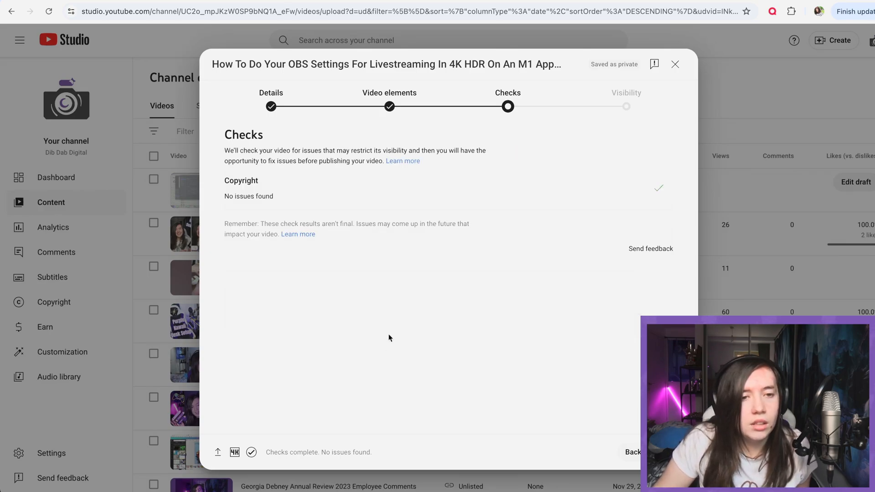
click(669, 452)
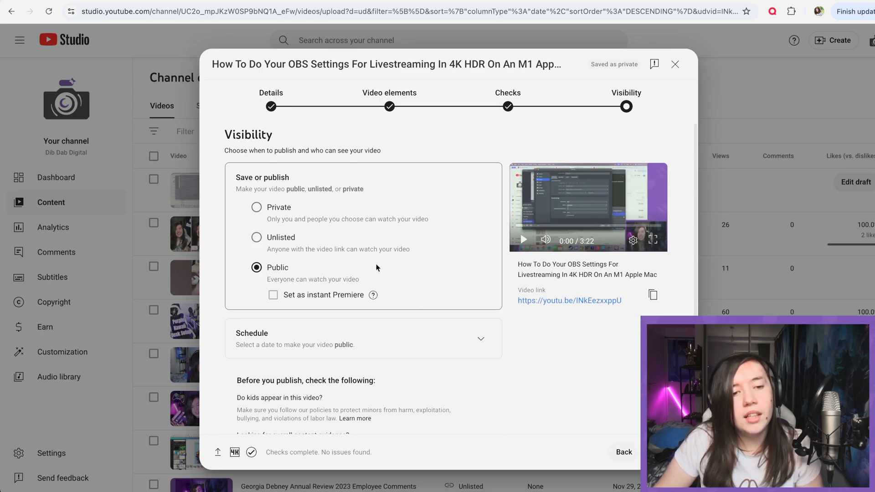
scroll(373, 266, down, 1)
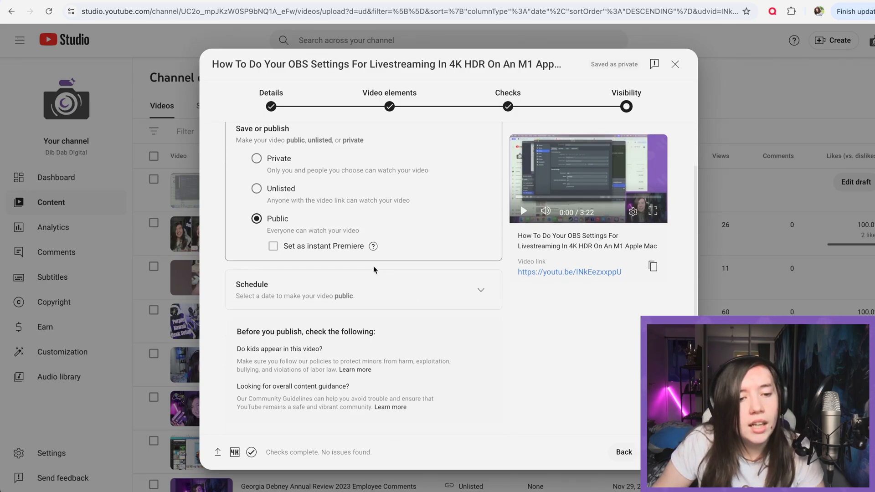
click(475, 298)
click(246, 231)
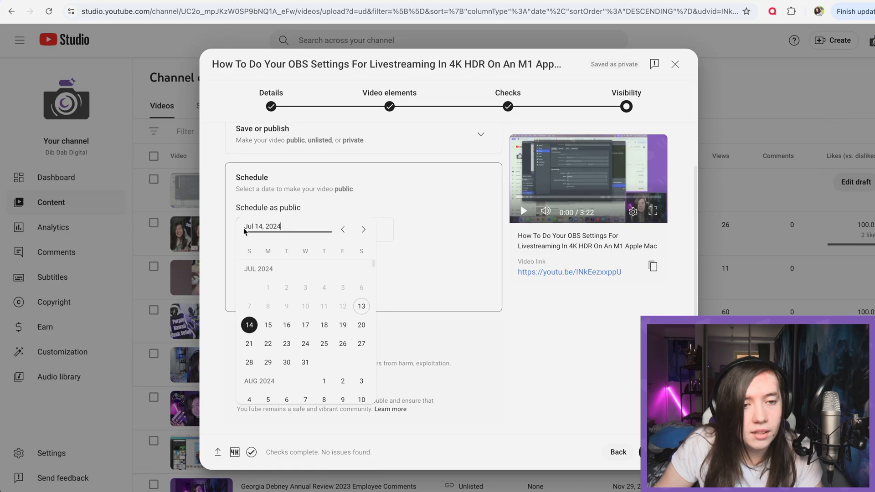
click(249, 325)
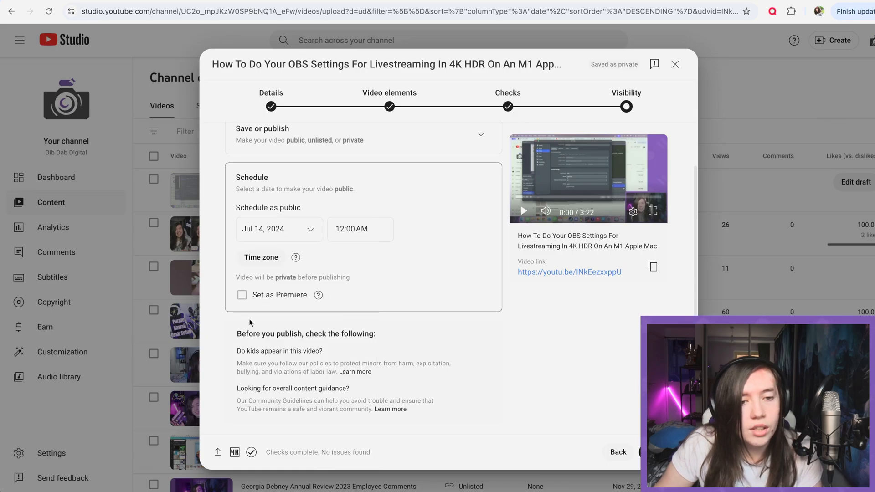
Set the scheduled publishing time to 7:30 AM with the time zone (GMT+0100) Local Time
click(353, 228)
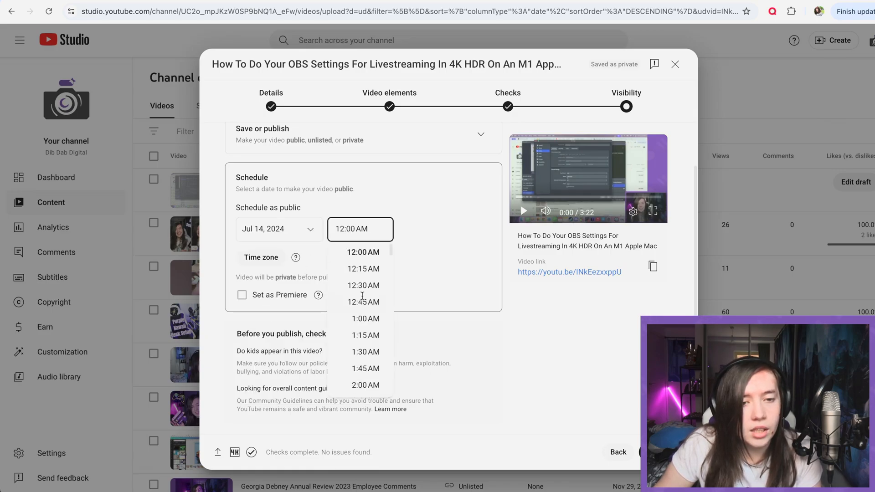
scroll(363, 296, down, 2)
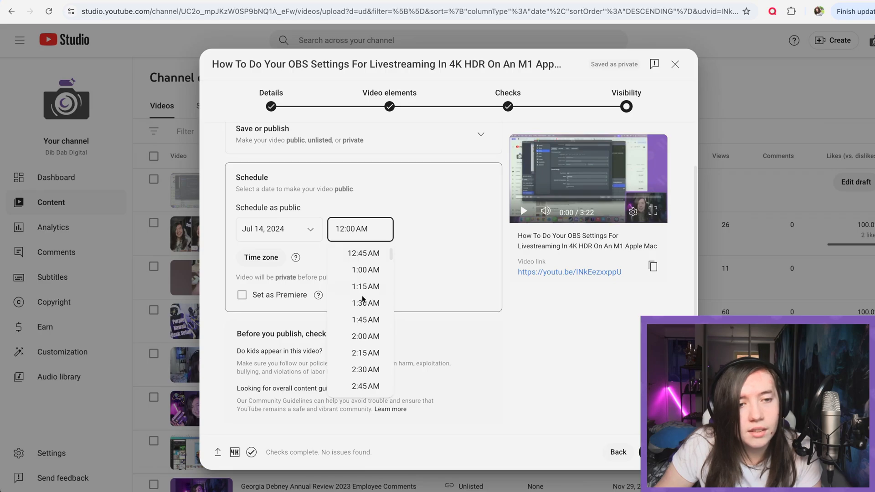
scroll(362, 299, up, 2)
scroll(362, 298, down, 3)
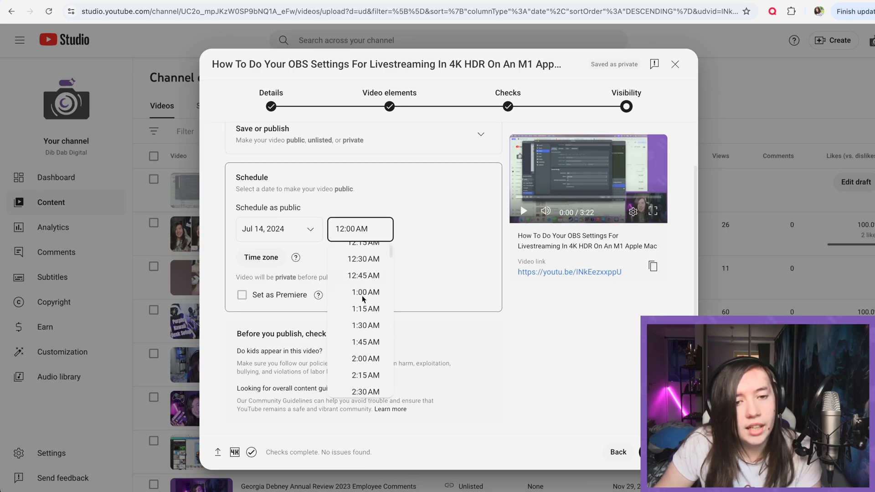
scroll(363, 296, down, 9)
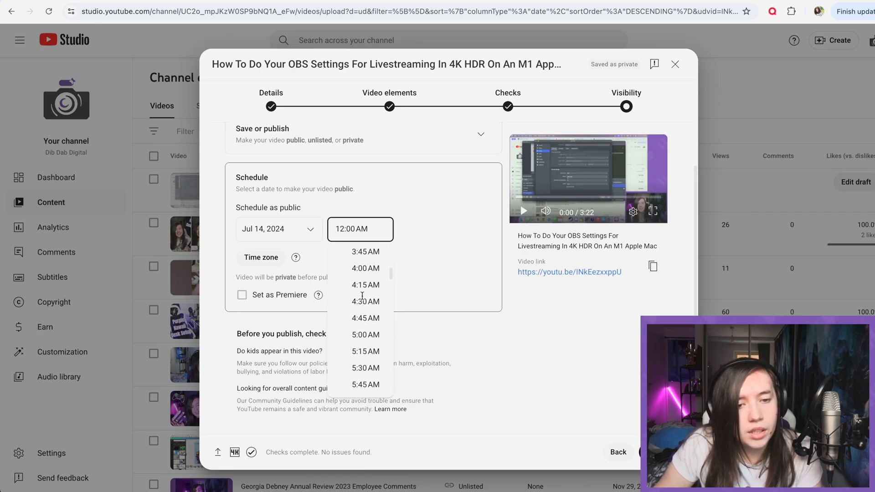
scroll(363, 296, down, 8)
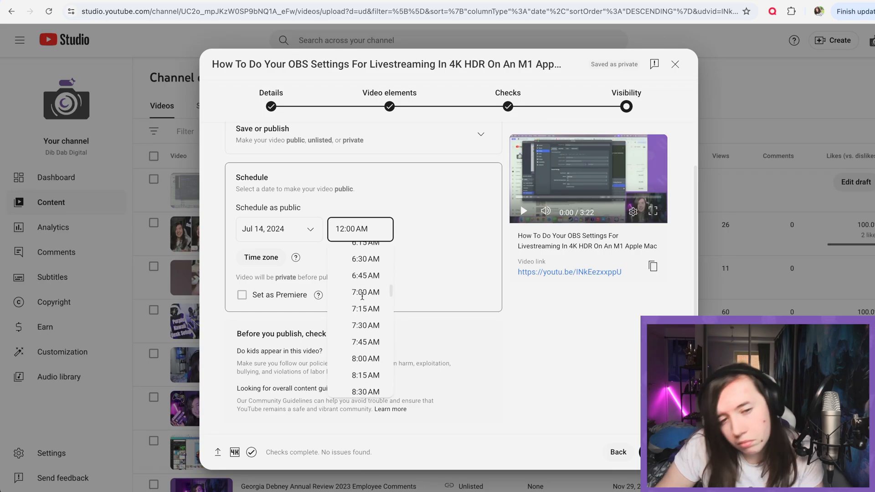
click(362, 285)
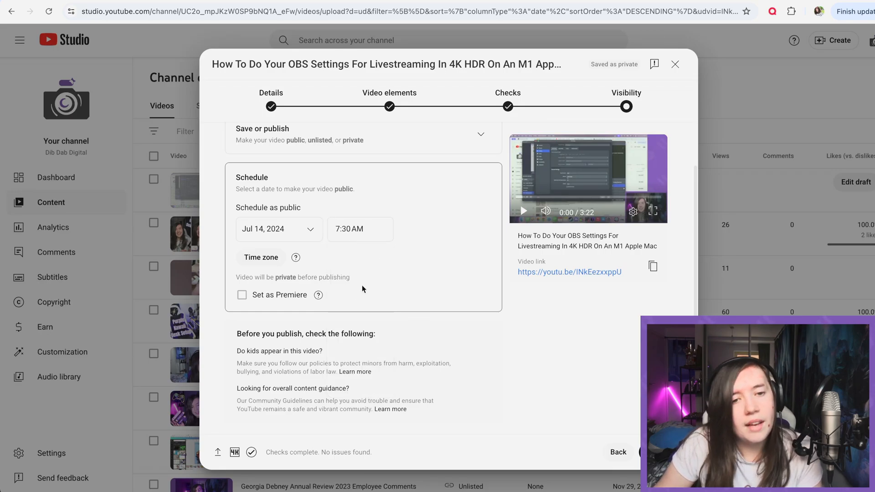
click(277, 264)
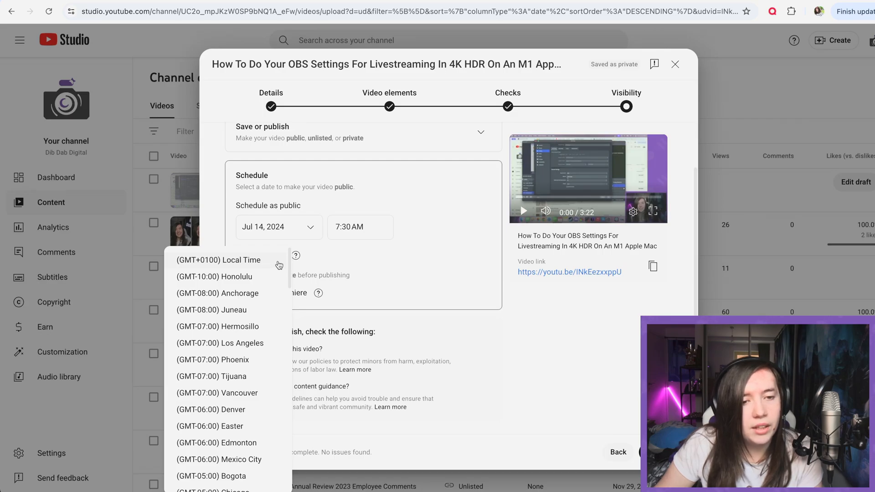
click(277, 263)
scroll(354, 299, down, 1)
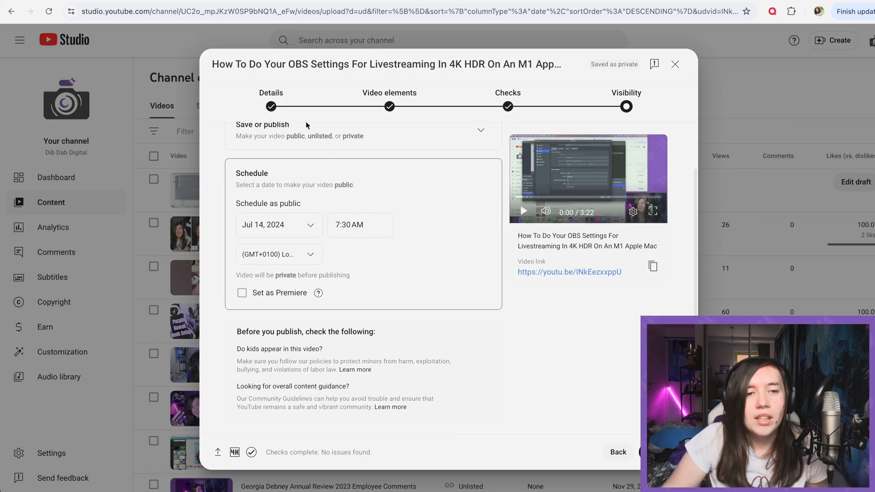
Close the draft and copy the Chapters block with its timestamps from the published sitemaps video's description
click(273, 97)
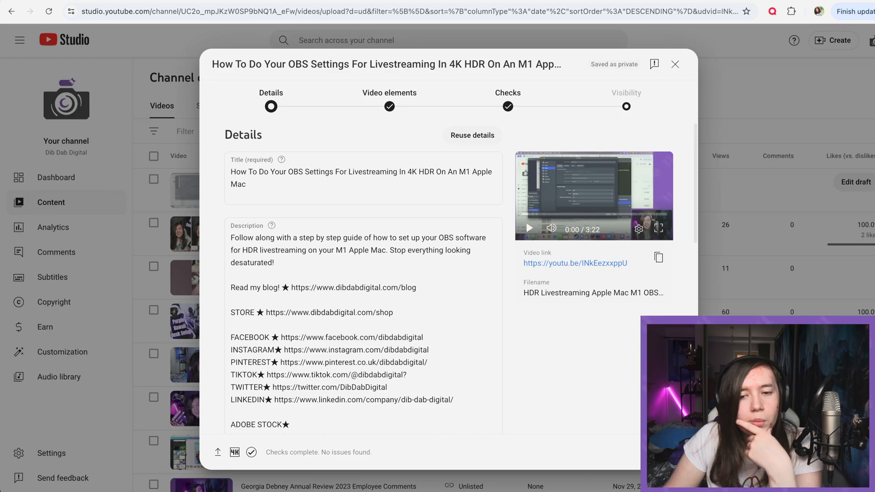
click(675, 63)
click(251, 241)
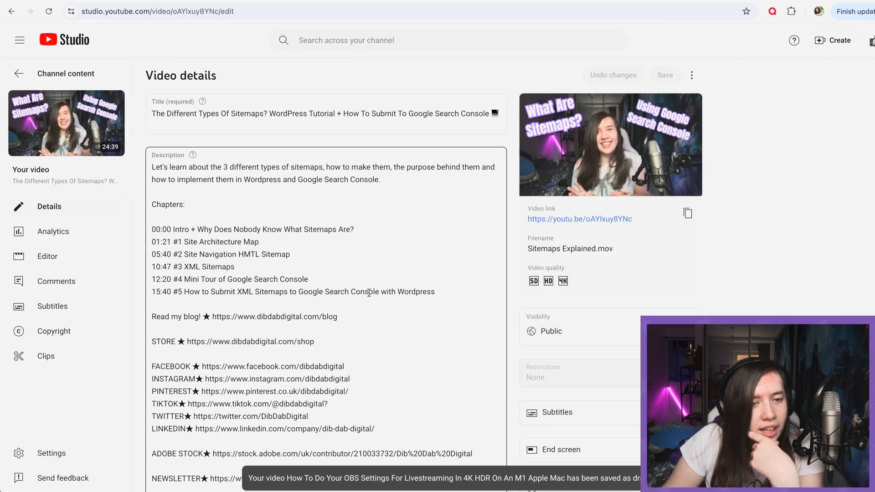
drag(442, 292, 152, 203)
key(super+c)
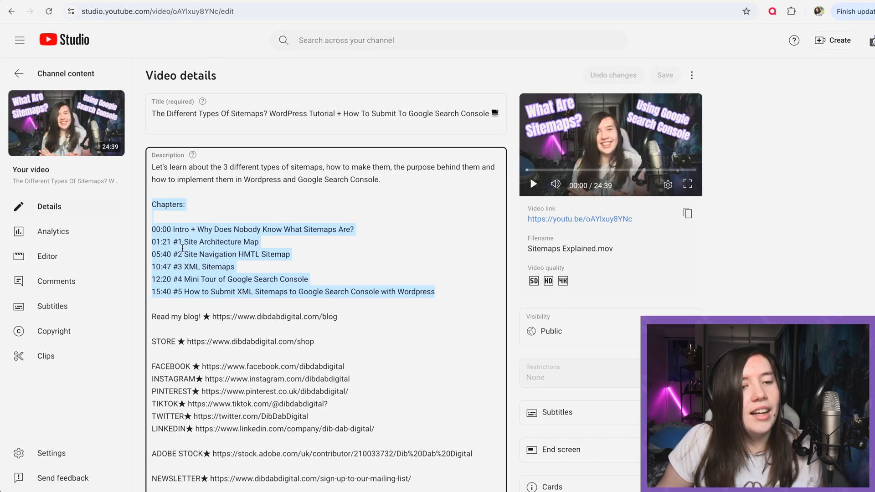
Reopen the OBS settings draft and paste the copied Chapters block below the description's opening paragraph
click(19, 73)
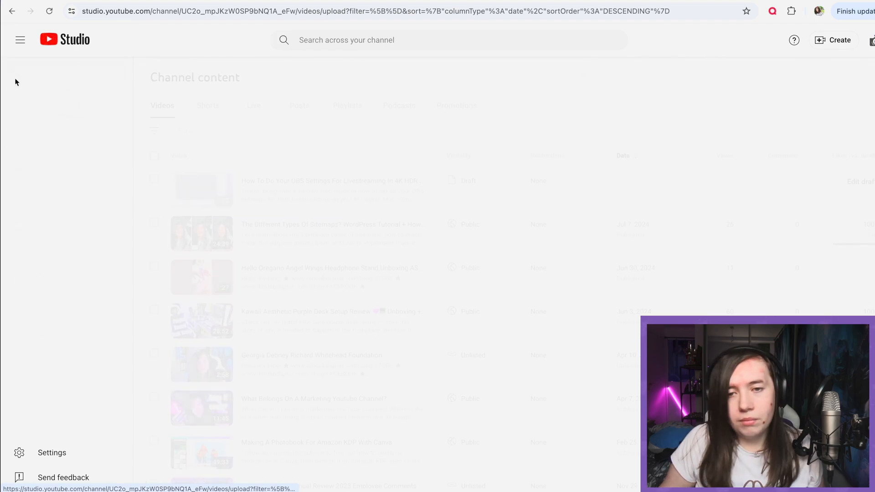
click(247, 199)
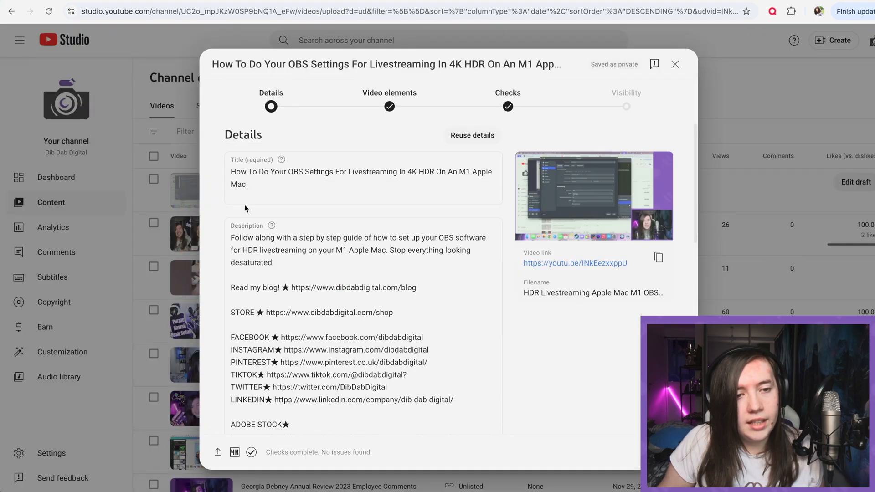
click(289, 268)
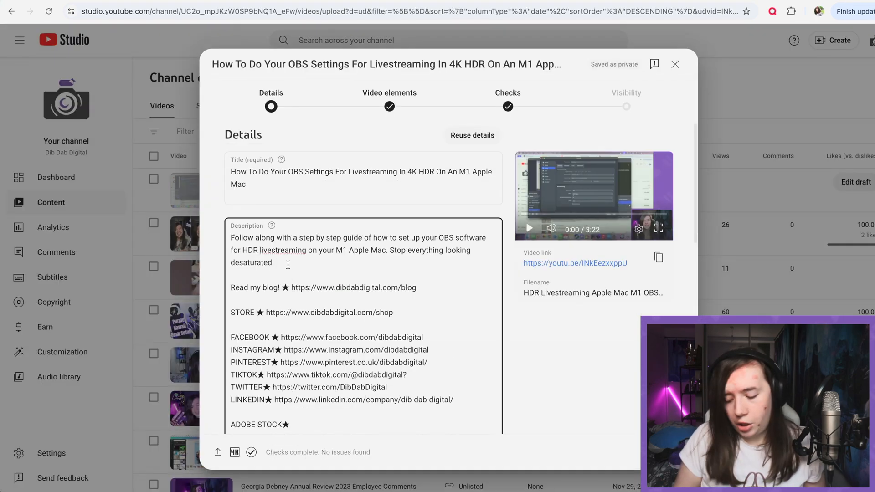
key(Return)
key(Return)
key(super+v)
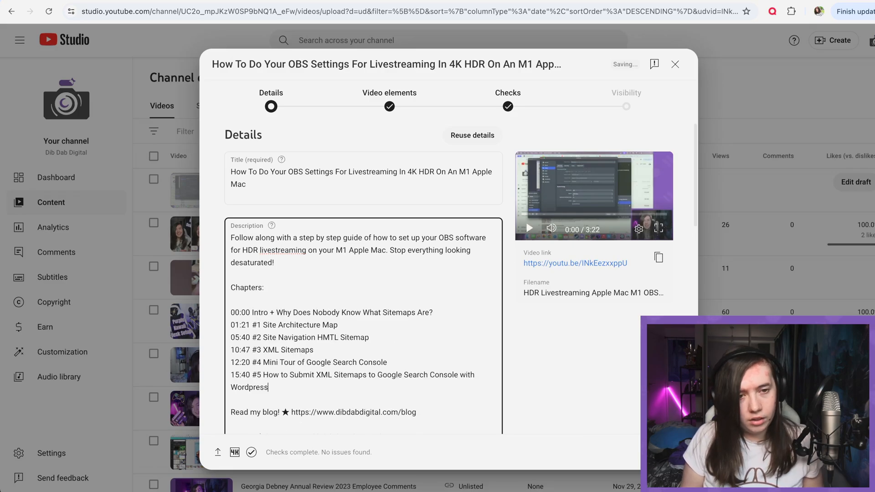
Delete the old sitemap chapter titles after #5, #4 and #3 in the description, keeping their timestamps and numbers
mouse_move(271, 387)
mouse_down()
mouse_move(249, 387)
mouse_move(266, 379)
mouse_up()
key(super+x)
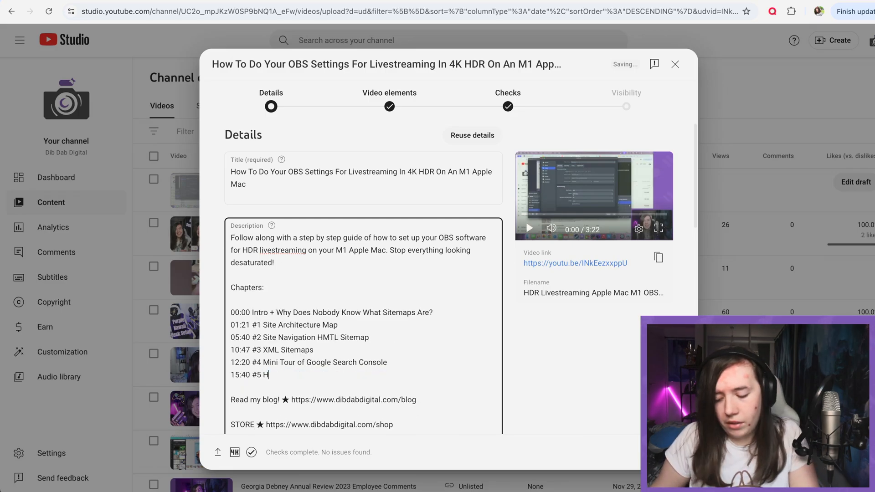
click(392, 363)
drag(392, 364, 264, 364)
key(BackSpace)
drag(313, 349, 269, 350)
key(BackSpace)
key(BackSpace)
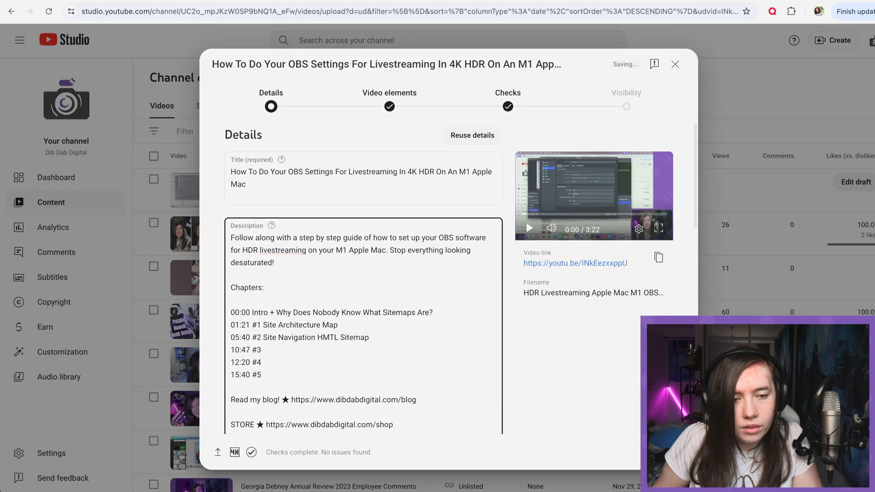
Delete the old chapter titles after #2 and #1 and the old wording after "Intro +"
drag(373, 338, 264, 338)
key(BackSpace)
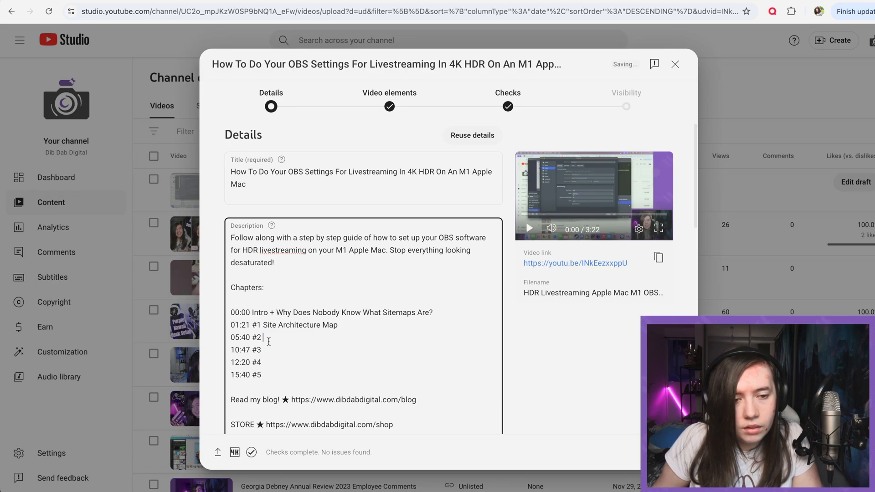
drag(338, 326, 263, 328)
key(BackSpace)
click(441, 313)
drag(441, 313, 276, 314)
key(BackSpace)
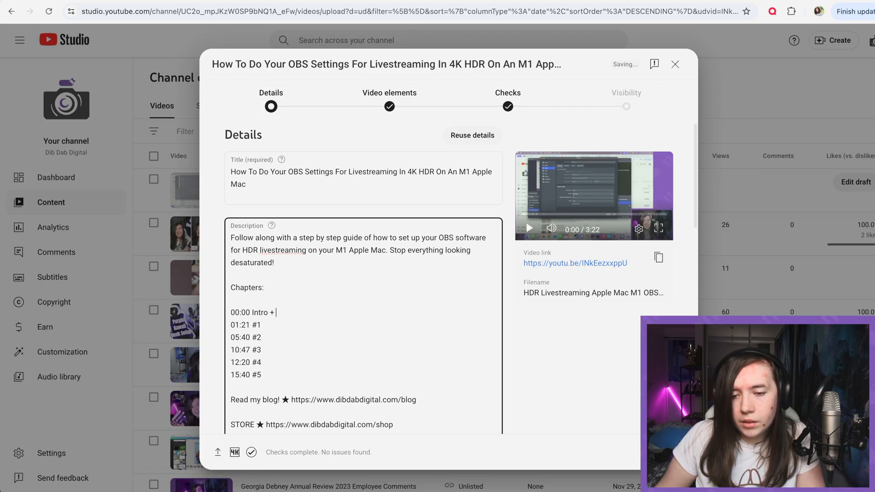
Play the opening of the video preview and title the 00:00 chapter "Intro + Explaining what HDR Is"
key(super+Tab)
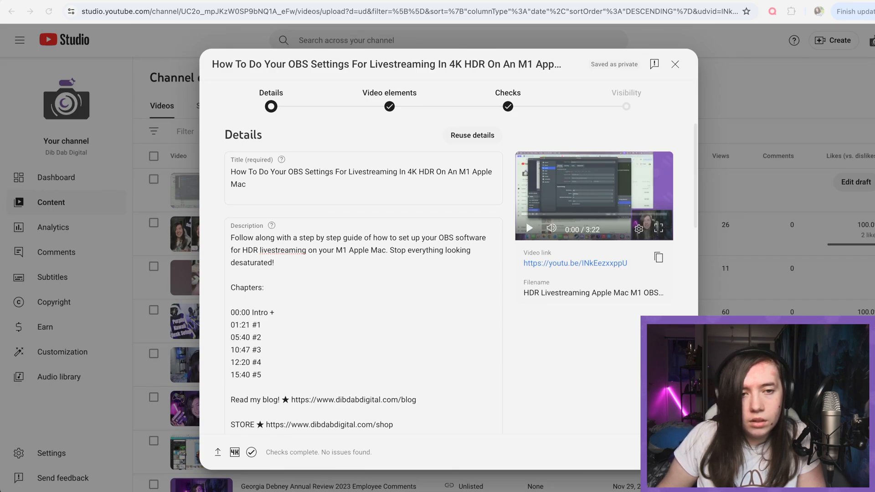
click(291, 313)
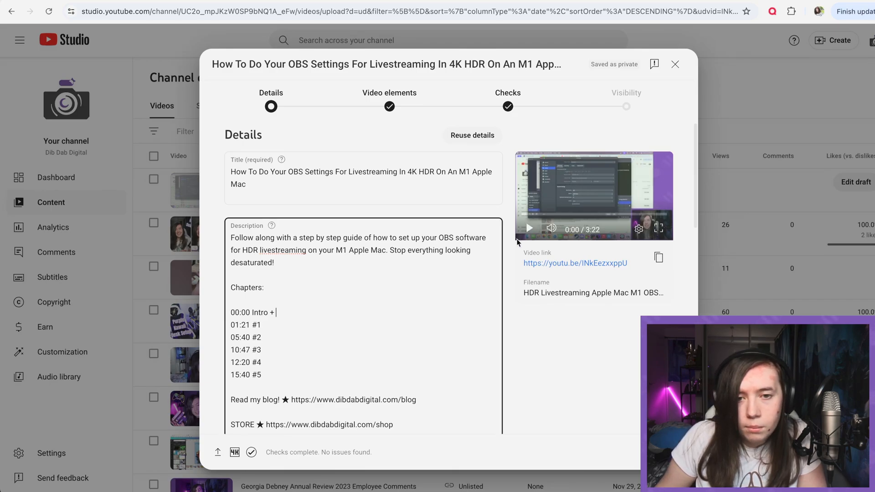
click(528, 228)
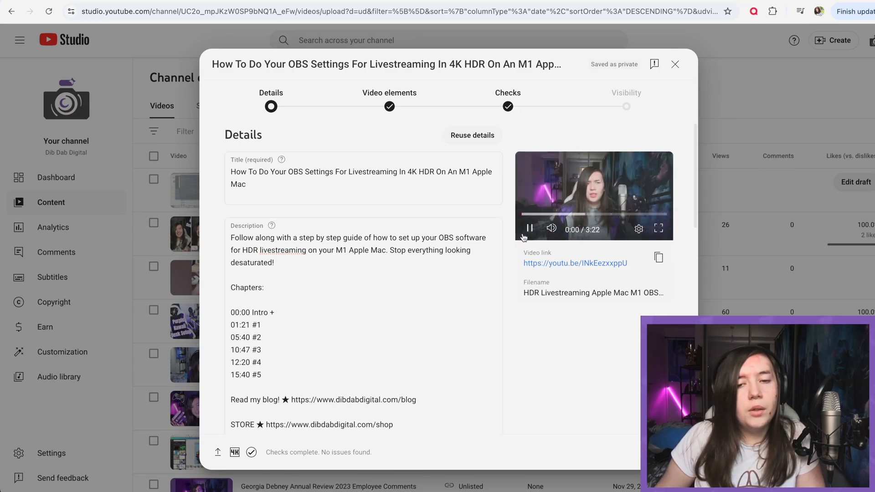
click(529, 215)
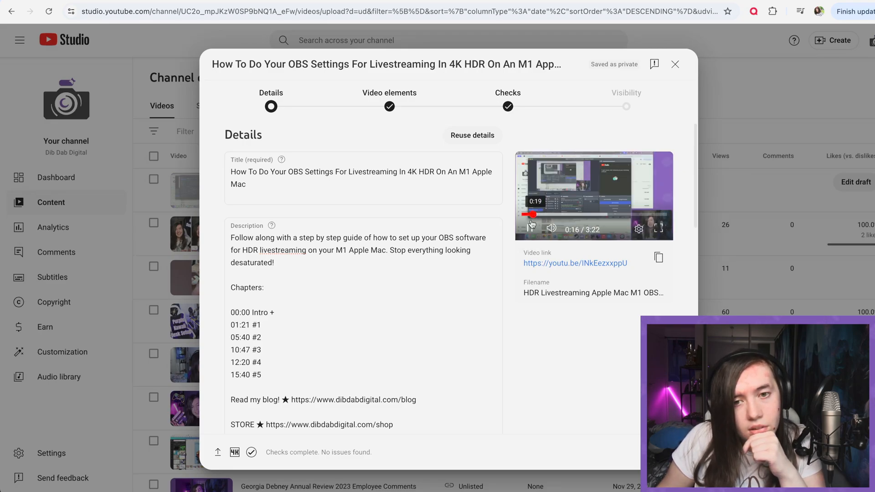
click(530, 228)
click(530, 229)
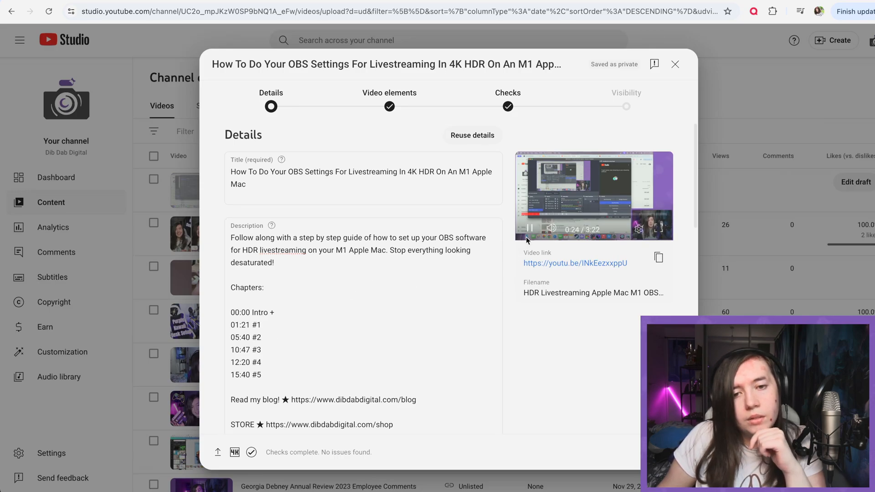
click(285, 314)
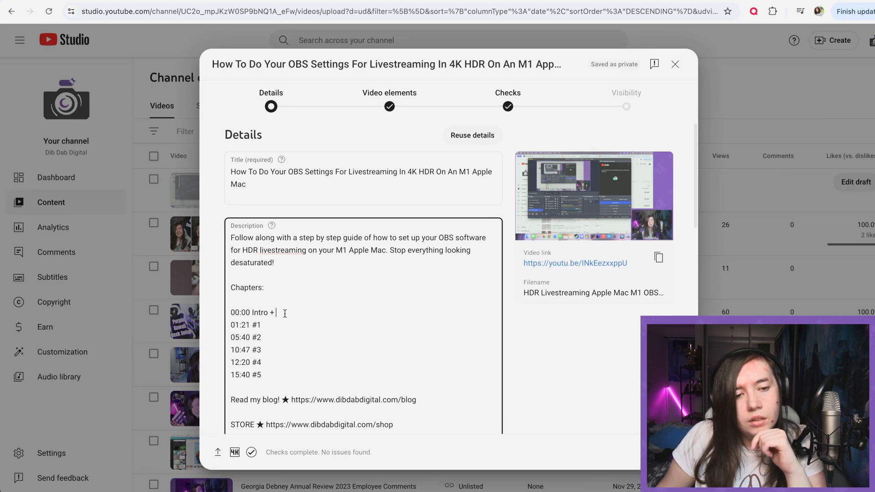
text(Ex)
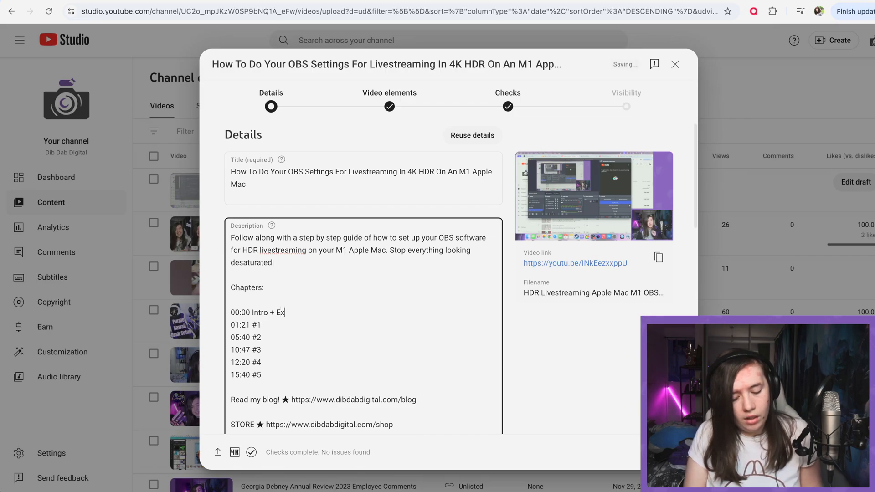
text(plaining what HDR Is)
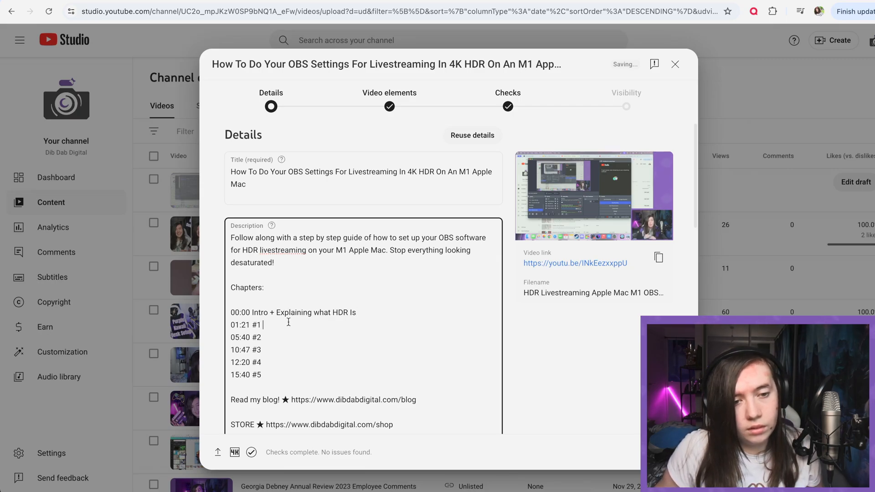
Find where the settings section starts in the video preview and set chapter #1's timestamp to 0:46
mouse_move(549, 216)
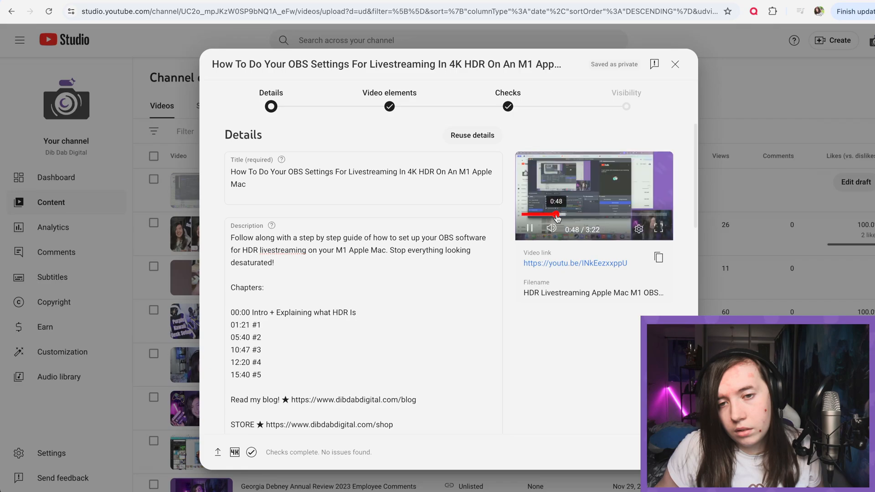
click(560, 214)
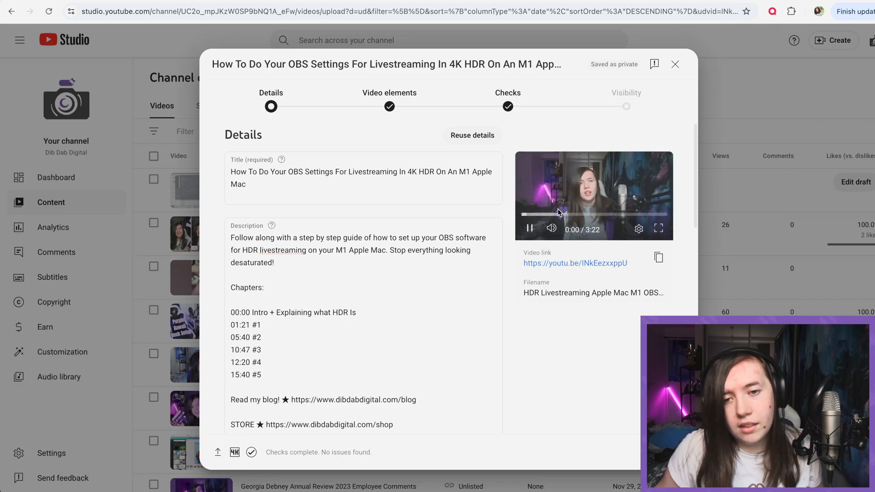
click(250, 325)
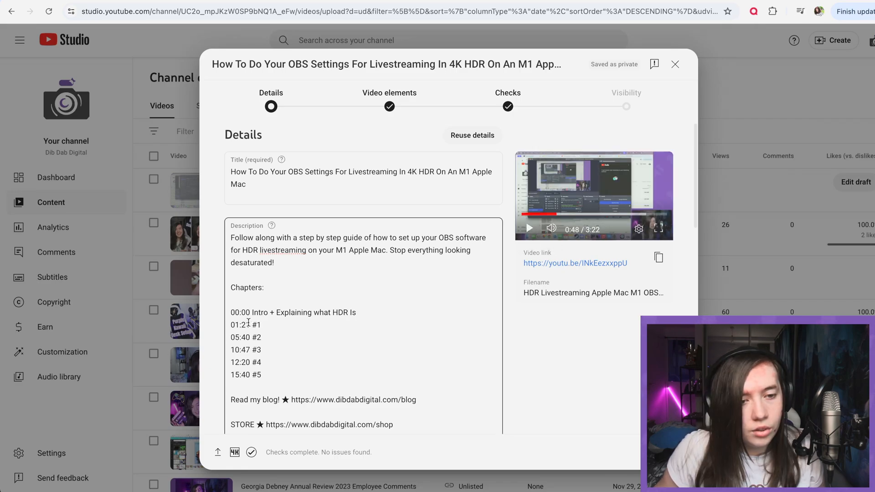
key(Left)
key(Left)
key(Left)
key(BackSpace)
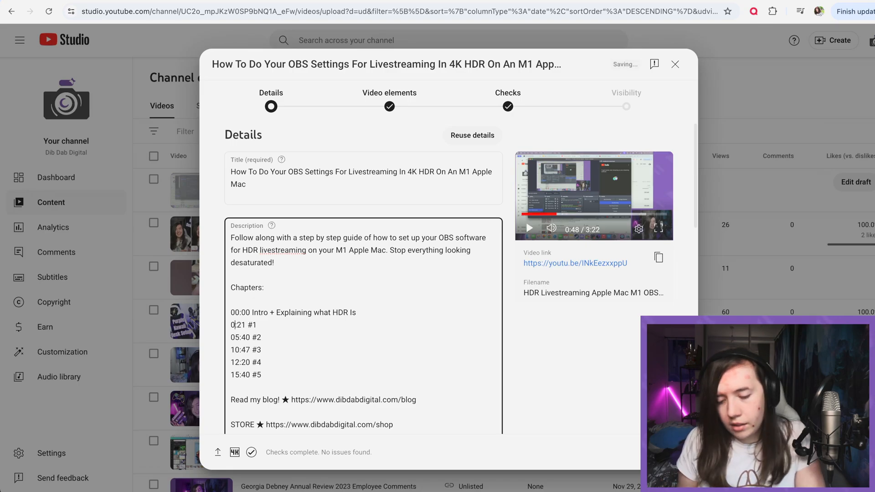
key(Delete)
key(BackSpace)
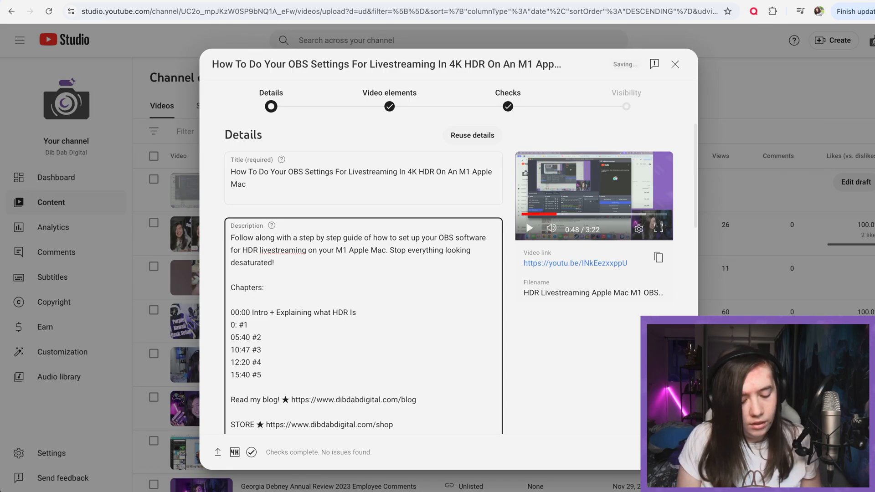
text(46)
key(Right)
key(Right)
key(Right)
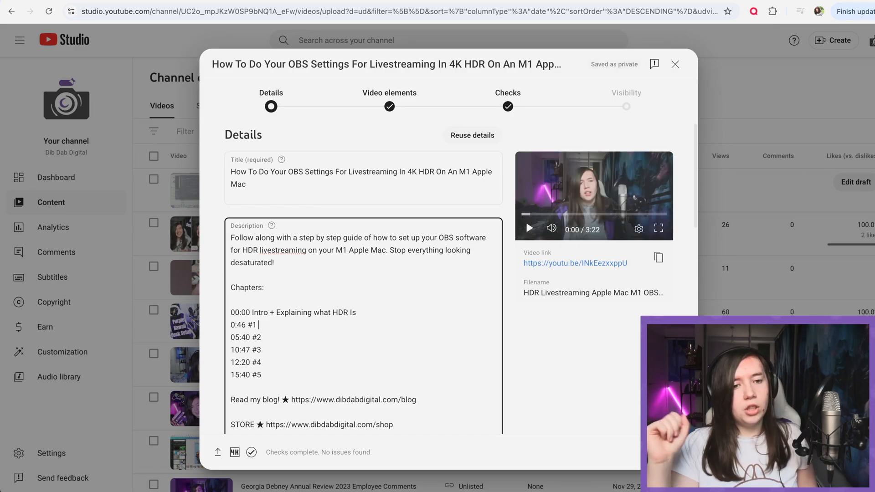
Title chapter #1 "Opening Our Preferences"
text(Opening)
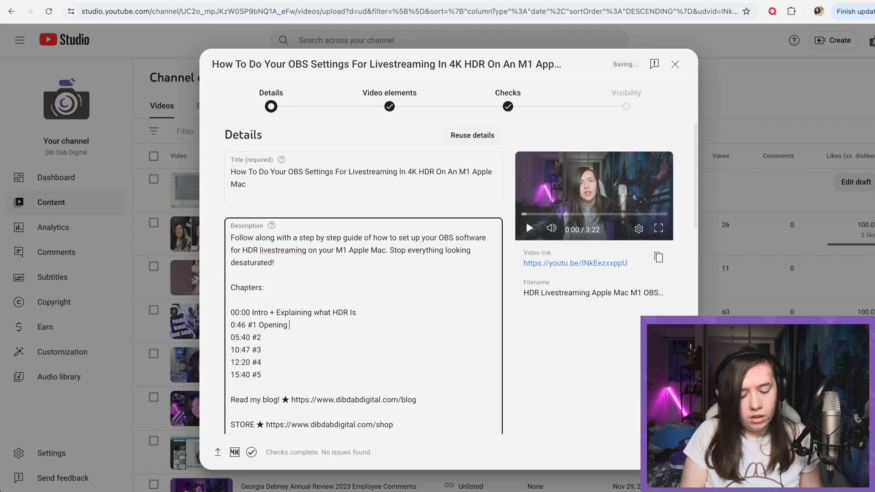
text( Our )
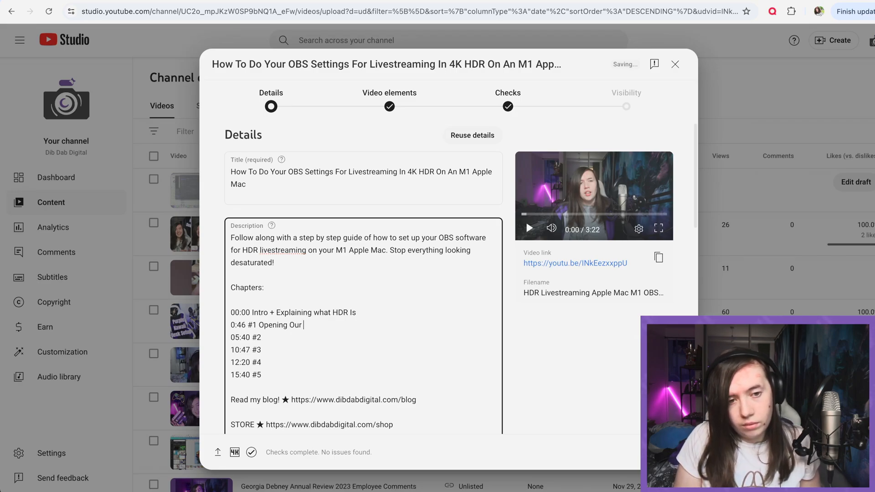
text(Preferences)
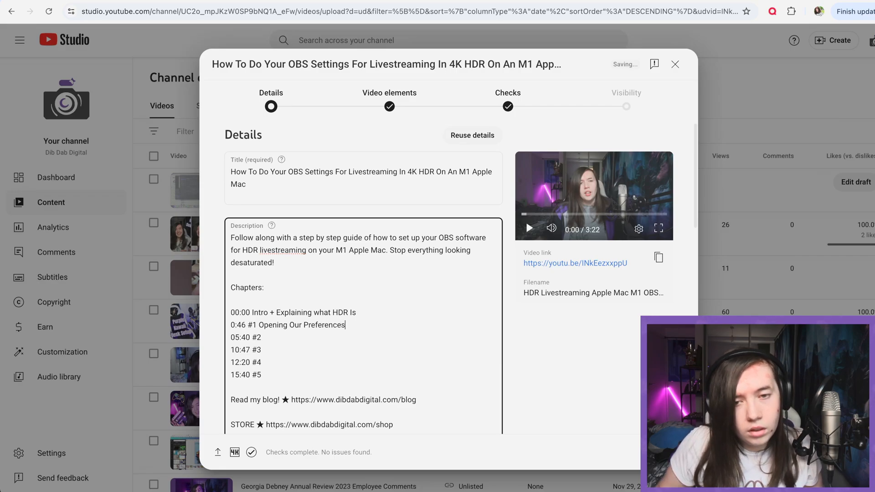
Check the chapter's content in the video preview and retitle chapter #1 "Editing Settings In OBS Preferences"
click(527, 220)
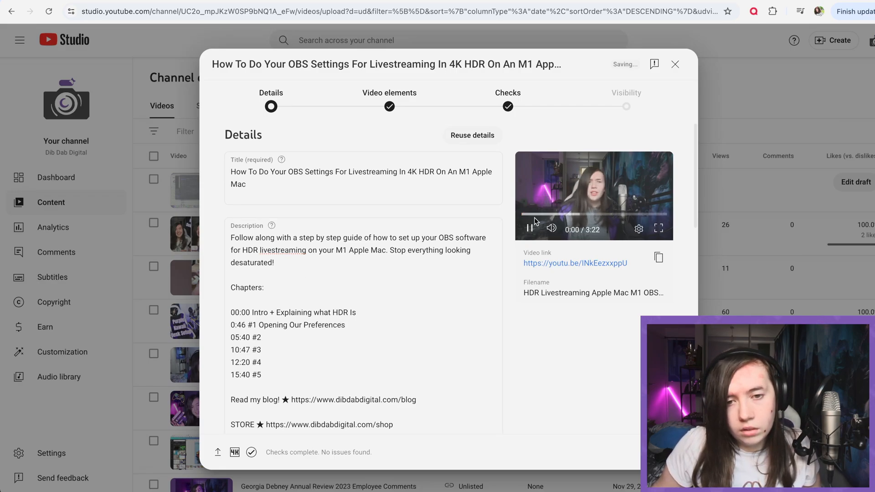
click(559, 214)
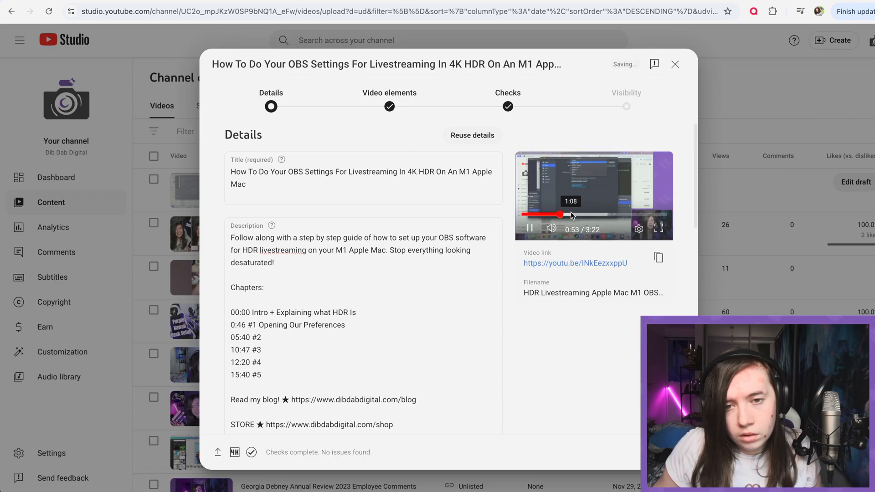
click(524, 215)
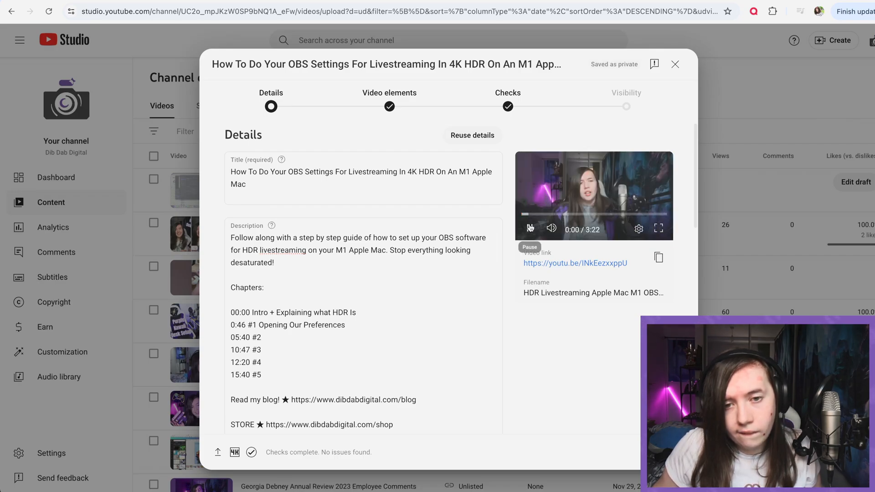
click(524, 236)
drag(346, 325, 259, 329)
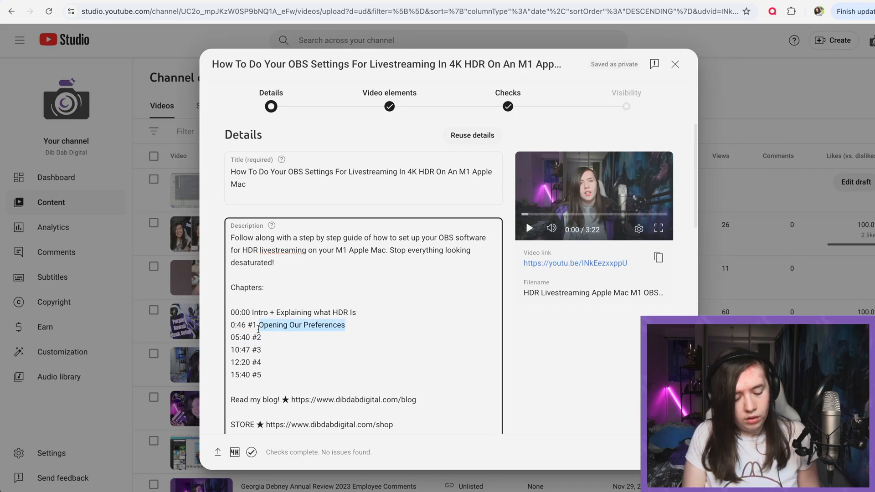
text(Editing DS)
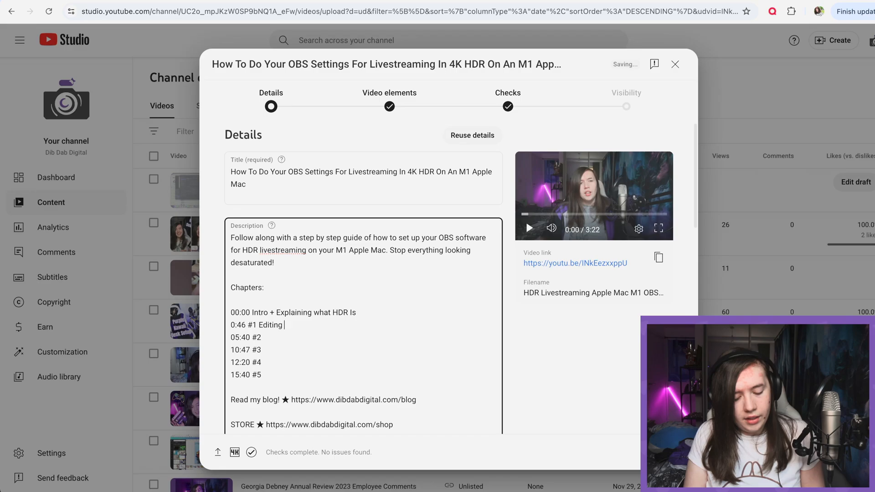
key(BackSpace)
text(Settings In O In Preferences)
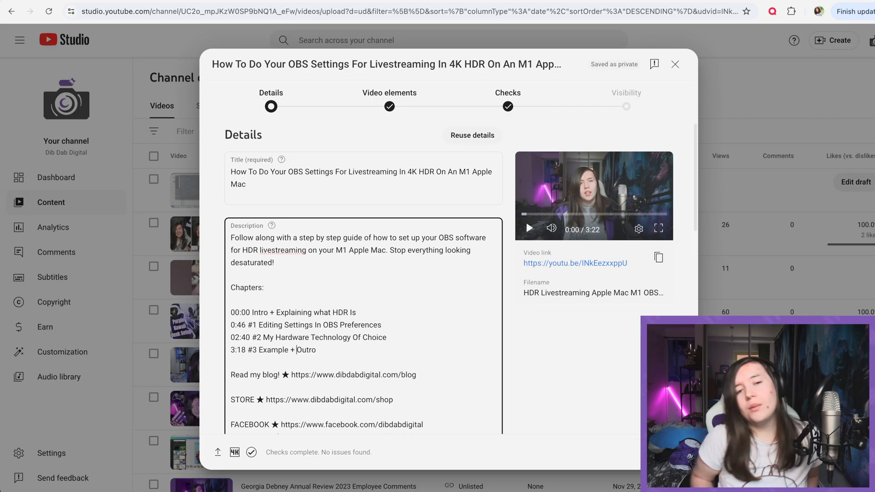
Set the end screen's video element to "Explaining HDR Livestreaming in OBS, Youtube Analytics + Ranting About Capcut", save it and return to the draft's details
scroll(340, 345, down, 4)
scroll(341, 345, down, 1)
scroll(341, 345, up, 1)
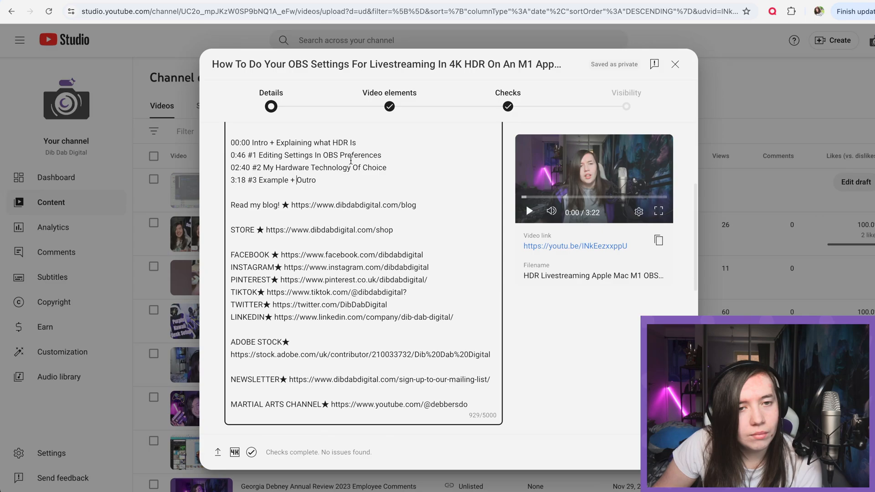
click(397, 106)
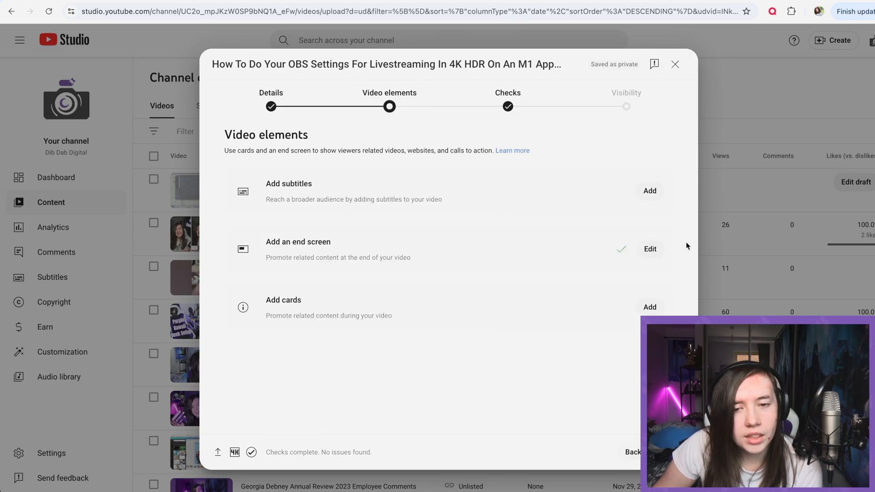
click(650, 249)
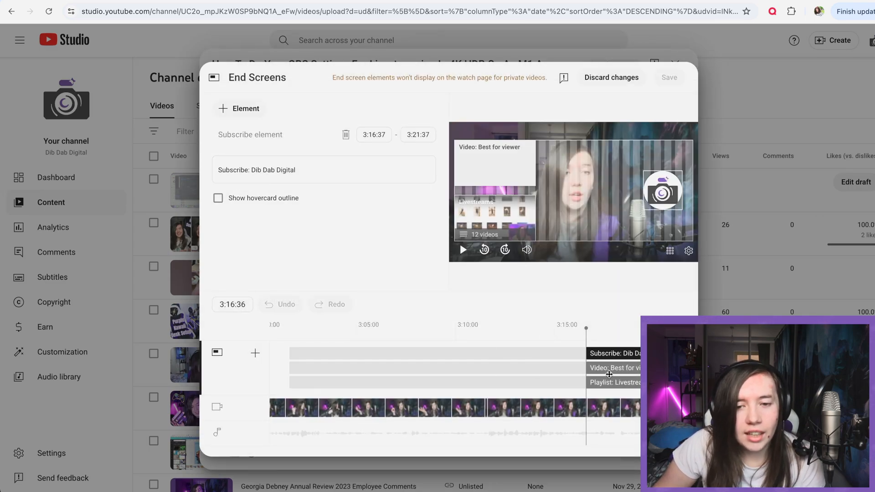
click(625, 368)
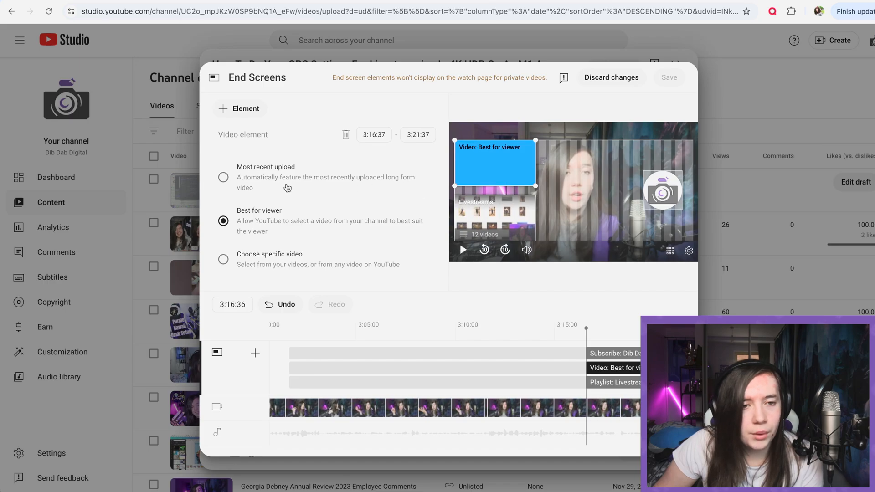
click(225, 259)
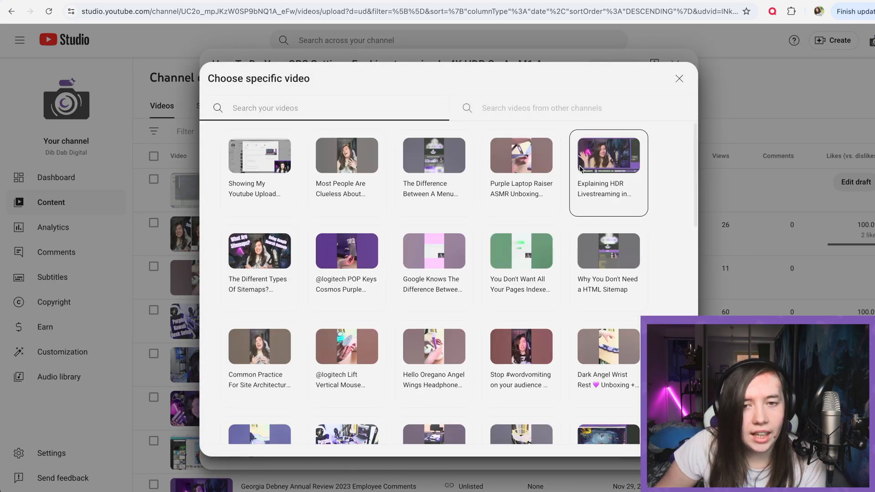
click(581, 168)
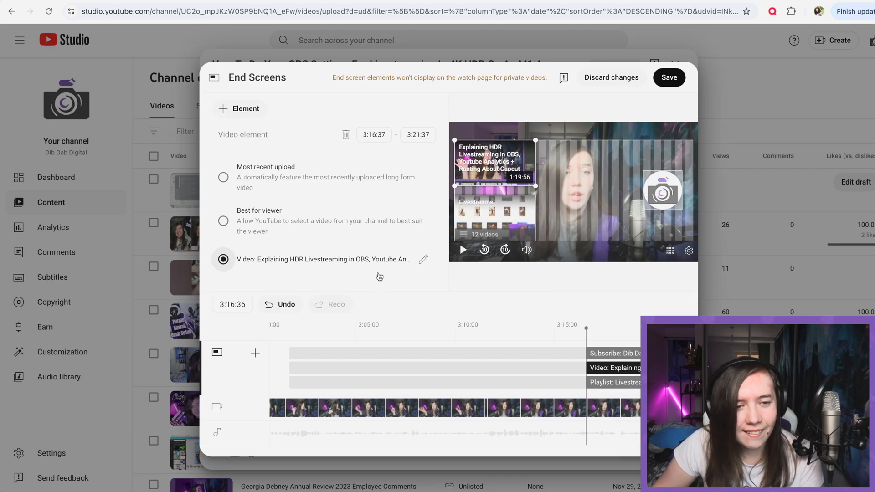
click(670, 77)
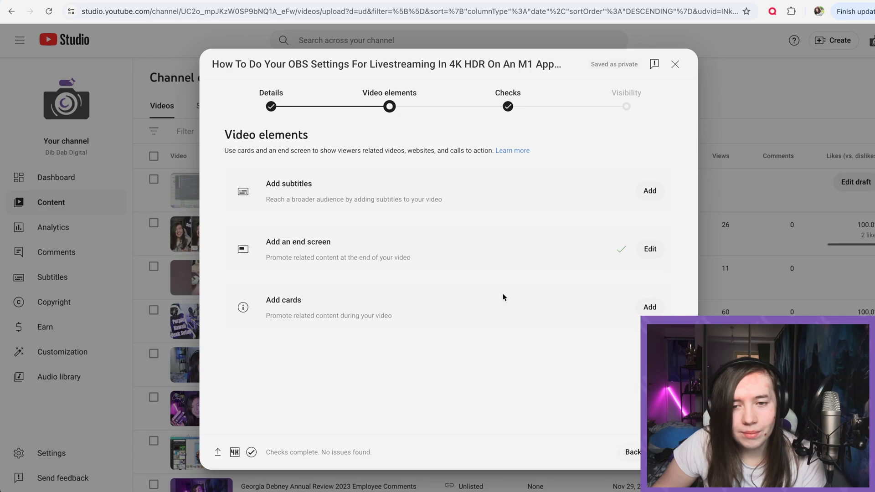
click(609, 101)
click(293, 111)
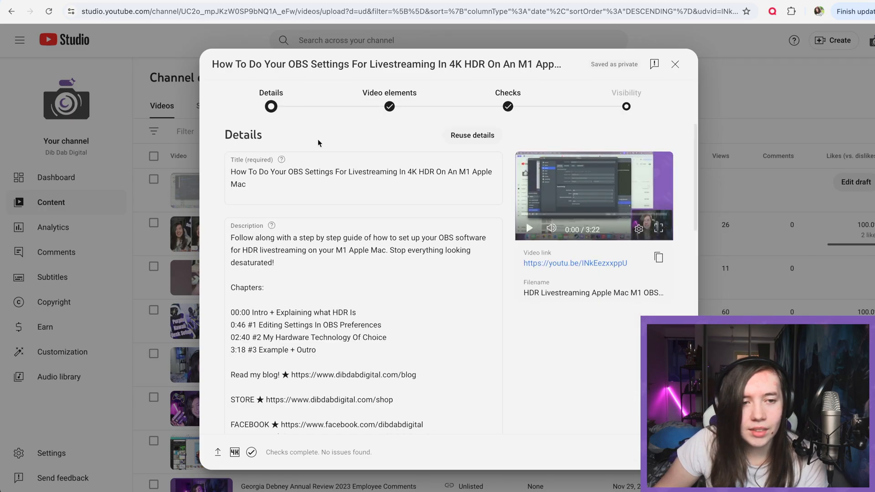
Copy the four timestamped chapter lines from the description into the Education category's Problems field
scroll(374, 376, down, 3)
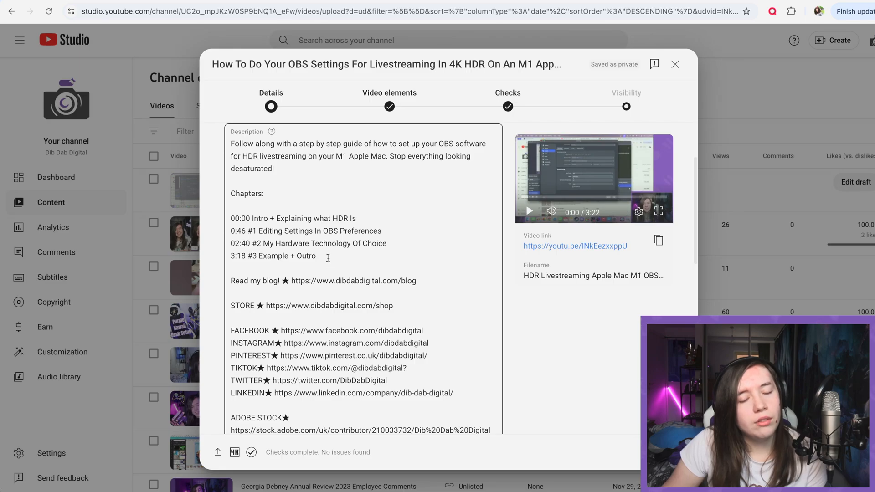
drag(328, 258, 231, 222)
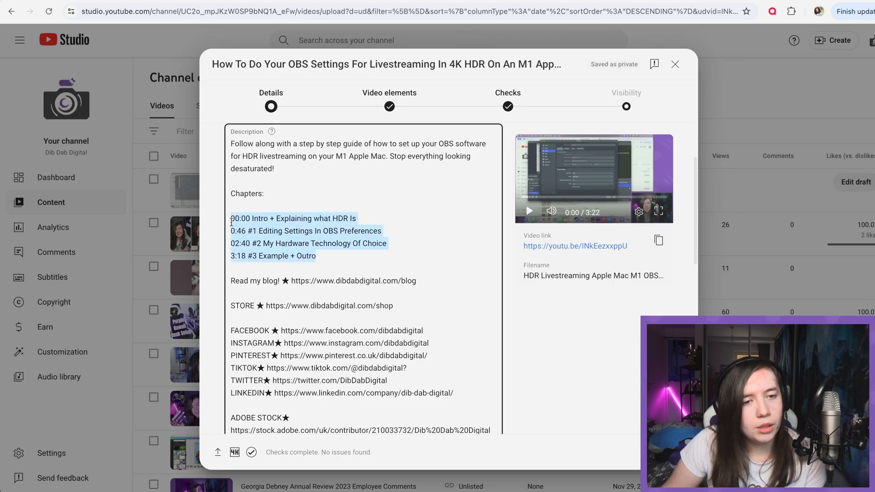
click(328, 253)
drag(327, 254, 232, 219)
key(super+c)
scroll(382, 222, down, 10)
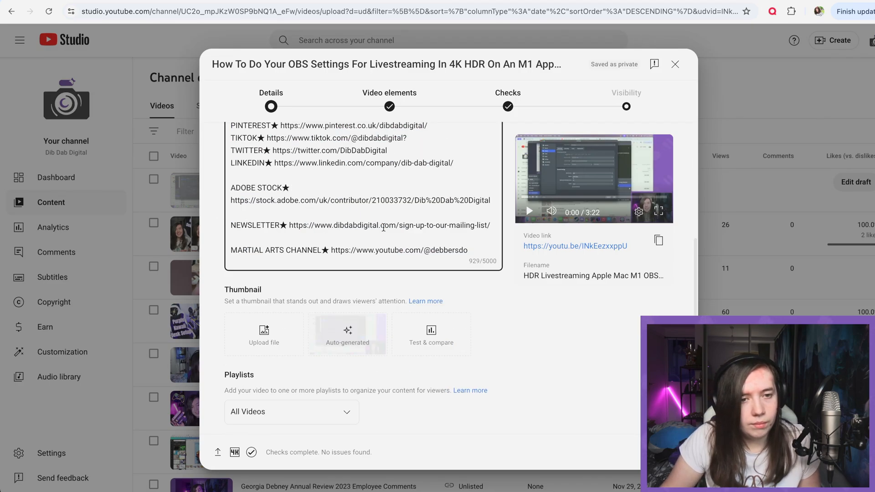
click(238, 375)
scroll(294, 334, down, 10)
scroll(294, 334, down, 10)
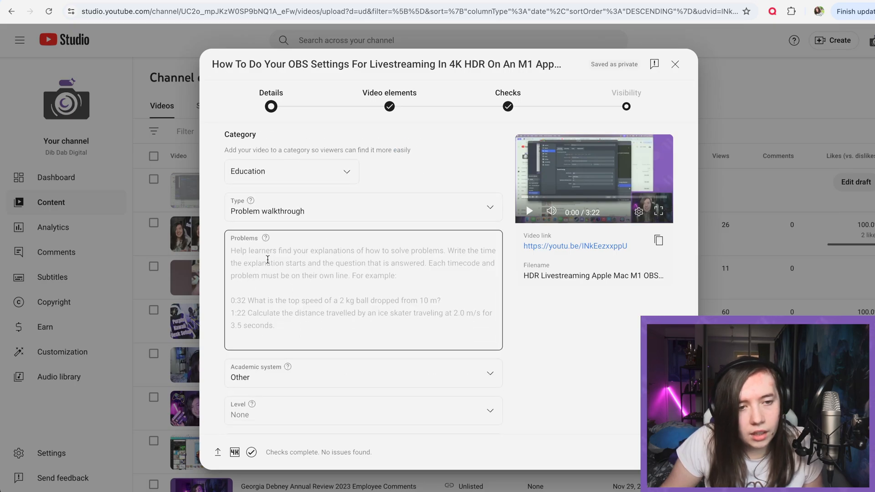
click(262, 283)
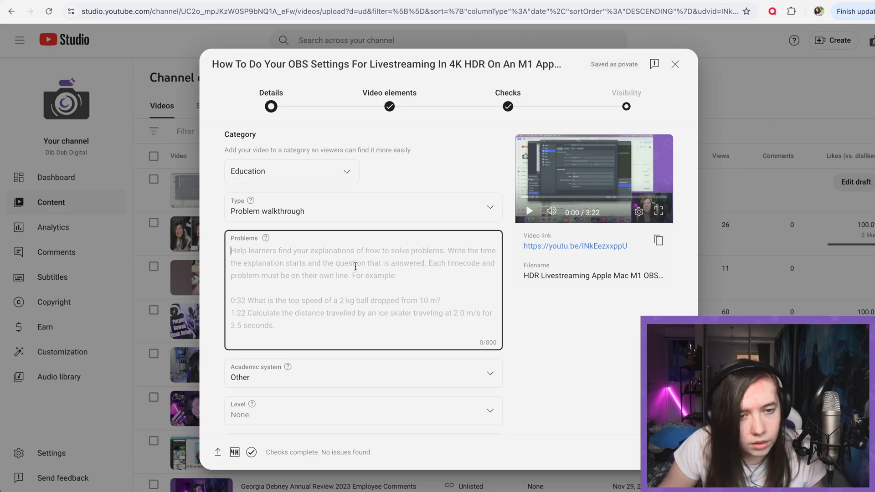
key(super+v)
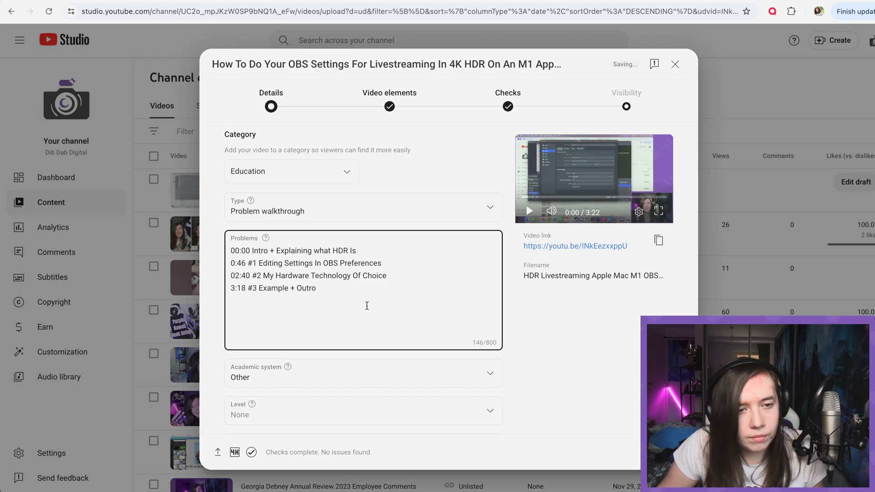
Reword the 00:00 line in the Problems field as the question "What is HDR?"
double_click(268, 249)
drag(276, 250, 257, 250)
key(BackSpace)
drag(334, 250, 256, 254)
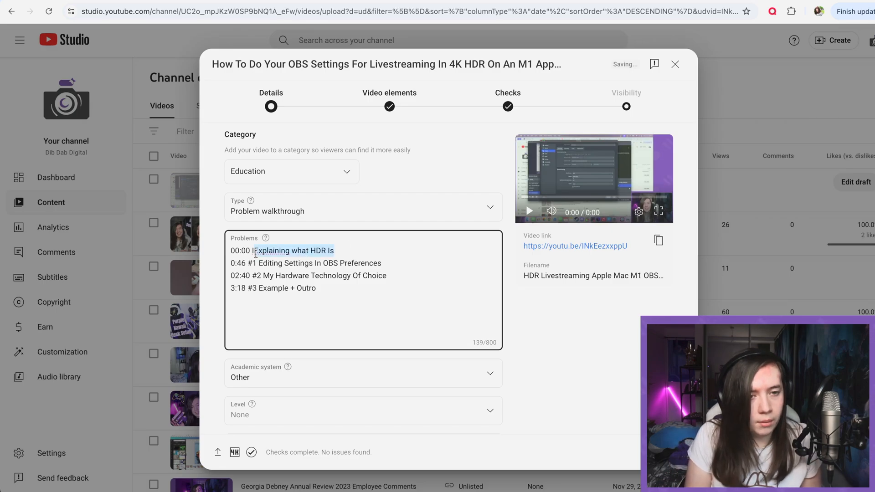
text(What is HDR)
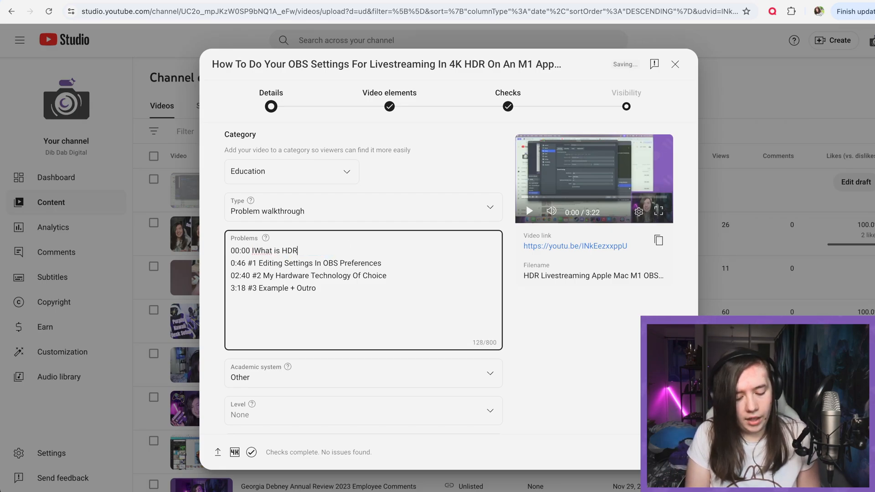
text(?)
click(252, 250)
key(BackSpace)
Play the draft's video preview from the start and from about 0:25 to check what the opening covers
mouse_move(269, 237)
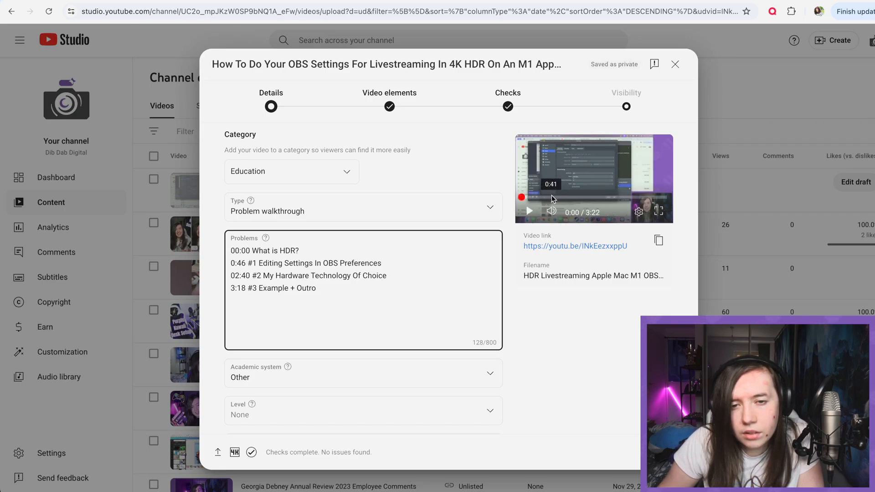
click(529, 211)
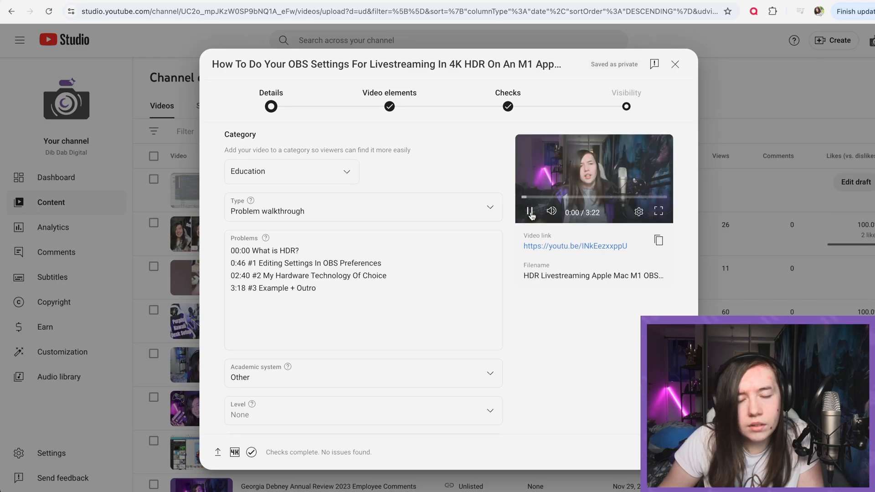
click(531, 211)
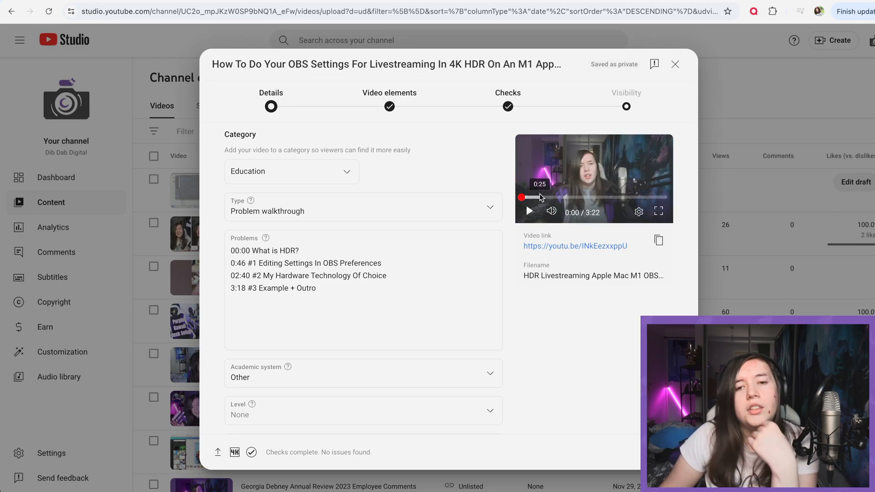
click(541, 198)
click(529, 211)
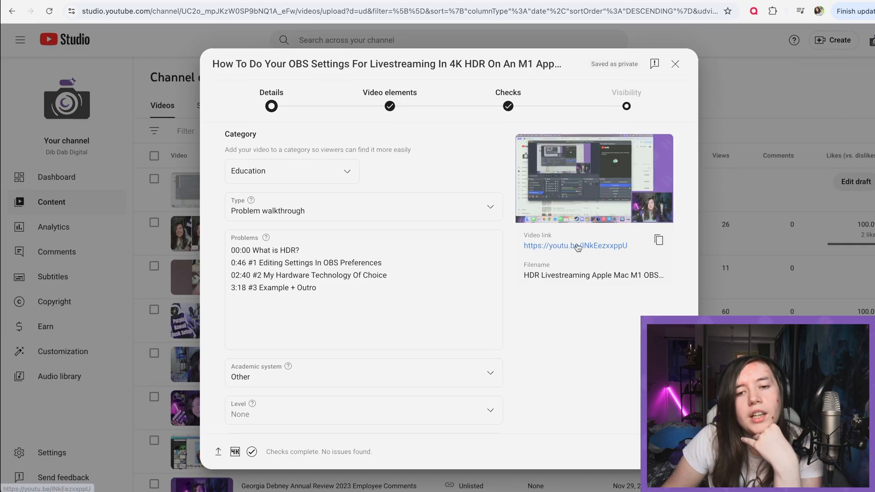
Open the video's watch page, set playback quality to 2160p60 HDR and examine the stream settings section after 0:46
click(552, 246)
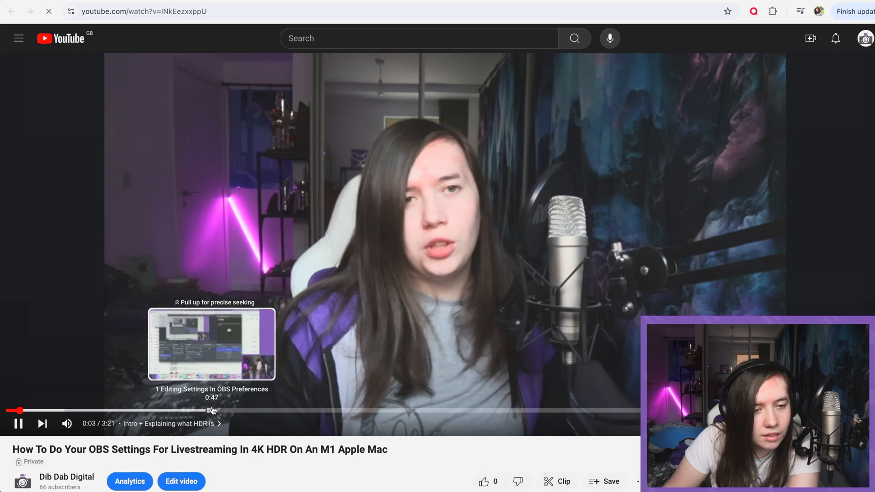
click(212, 411)
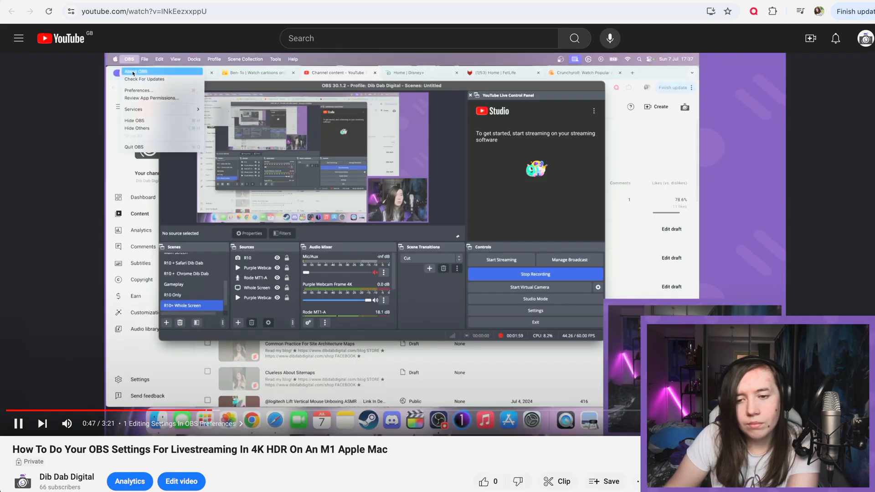
click(796, 424)
click(797, 391)
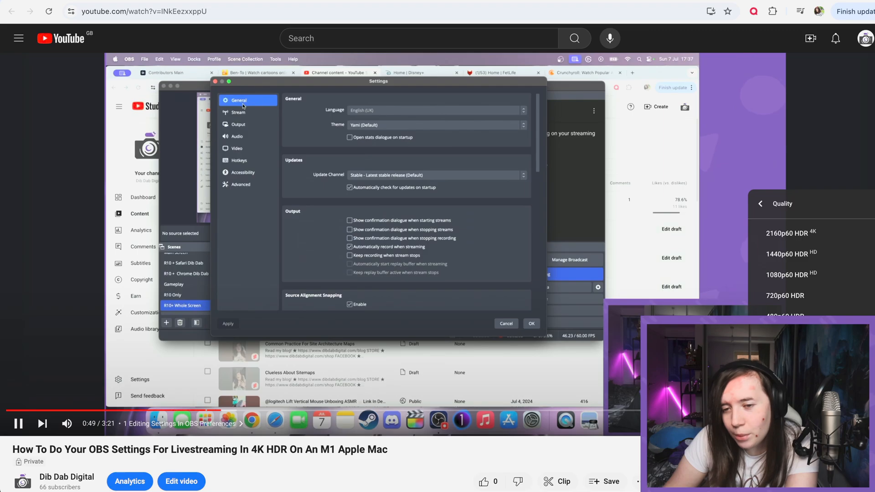
click(794, 235)
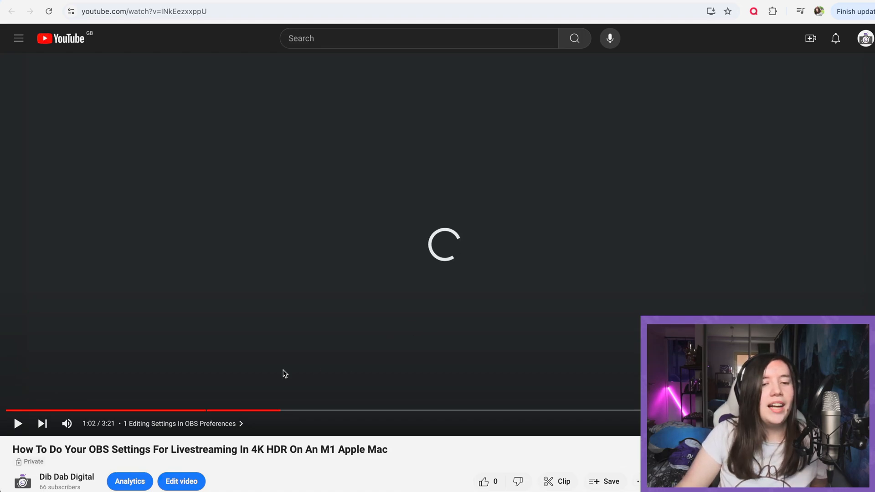
click(262, 410)
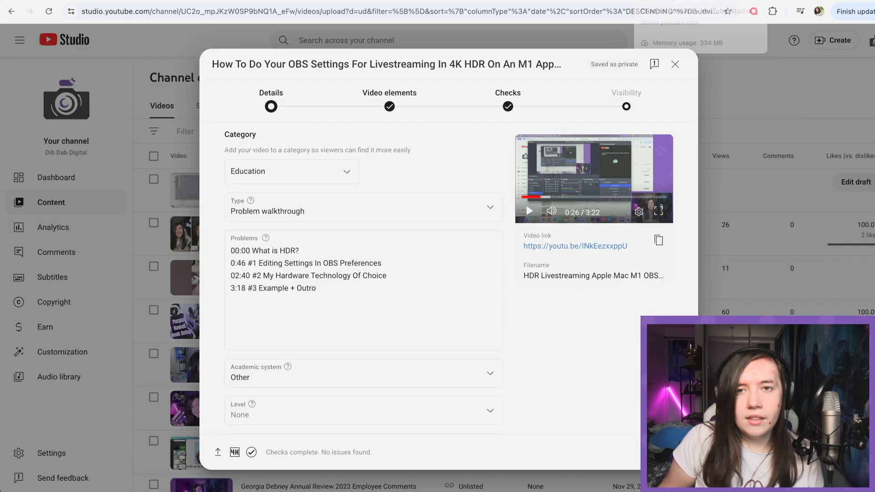
Back in the draft, reword problem #1 as "What server should IO connect to for streaming HDR on Youtube?"
click(384, 264)
drag(383, 264, 262, 268)
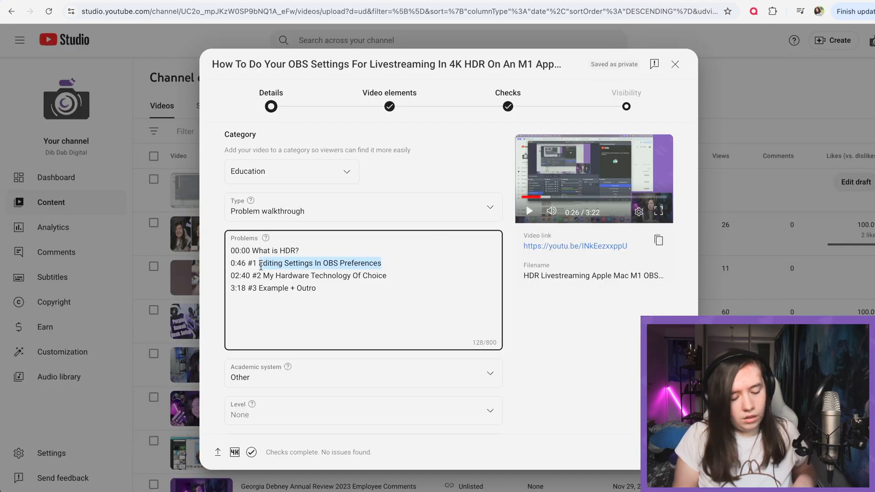
text(What )
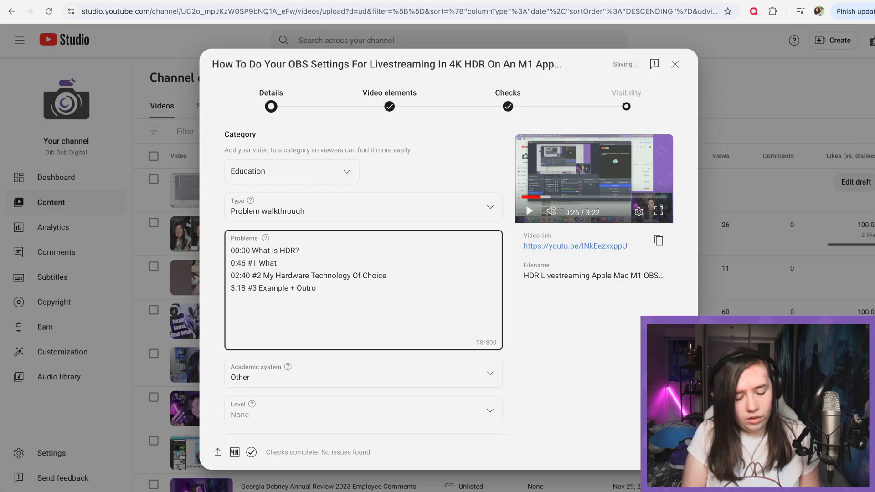
text(serv)
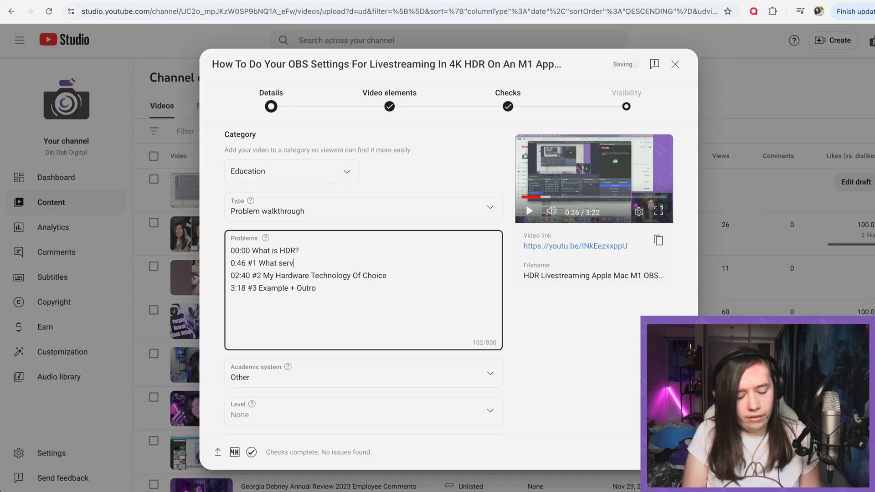
text(er should IO connec)
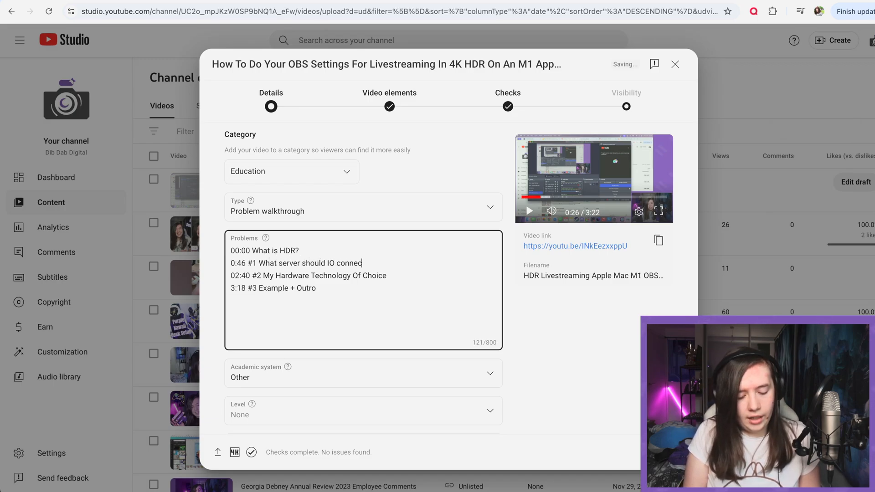
text(t to for streaming HDR)
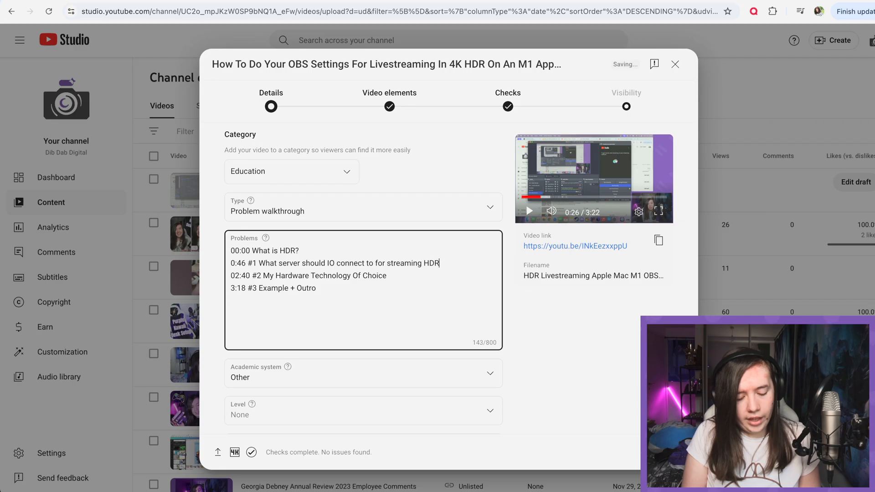
text( on Youtube?)
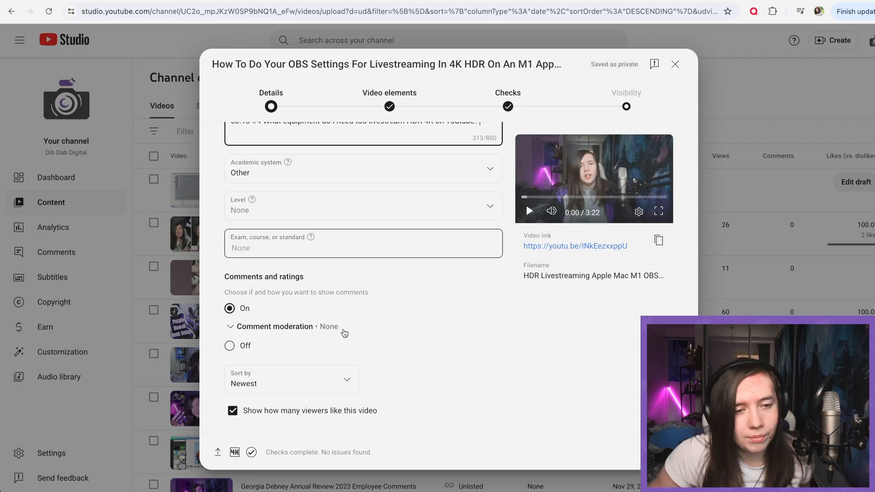
Review the draft's details, from the comments and ratings options to the thumbnail, playlist and audience sections
scroll(405, 266, up, 1)
scroll(405, 268, down, 1)
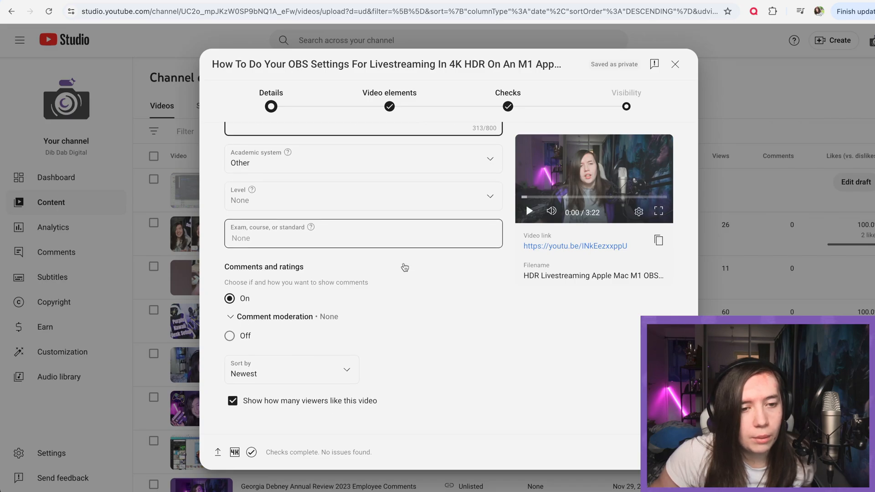
scroll(404, 264, up, 10)
scroll(403, 263, up, 15)
scroll(403, 265, down, 5)
scroll(403, 265, down, 3)
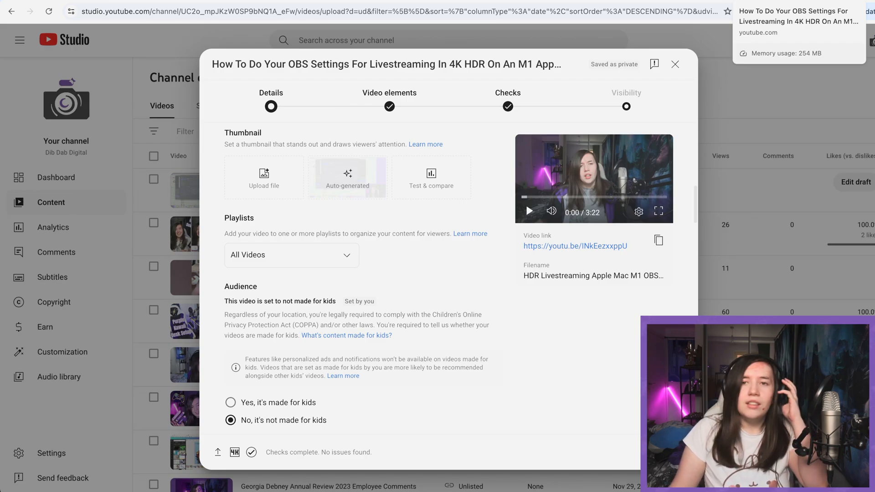
Step through the video on its watch page, from the end of the intro through the OBS stream and output settings
click(775, 1)
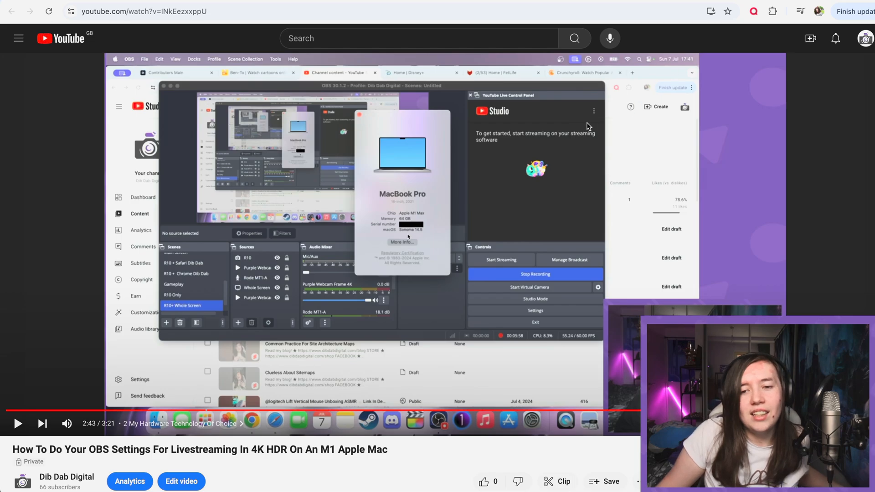
click(195, 411)
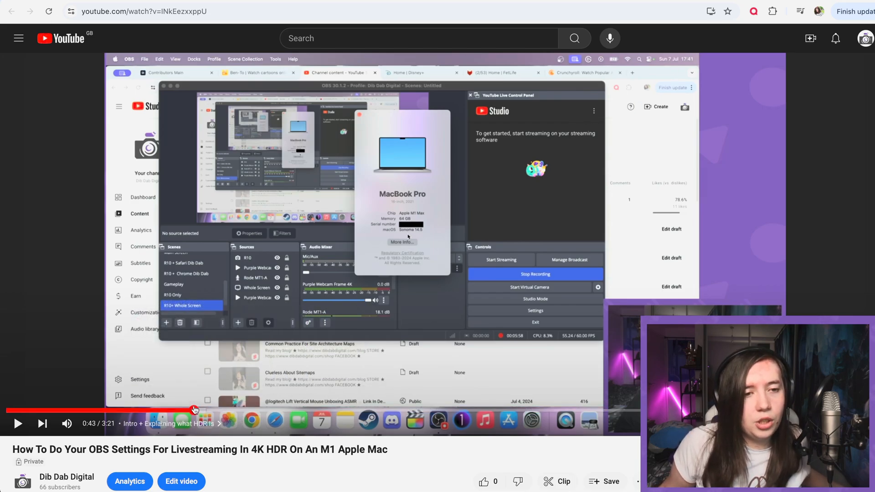
click(139, 410)
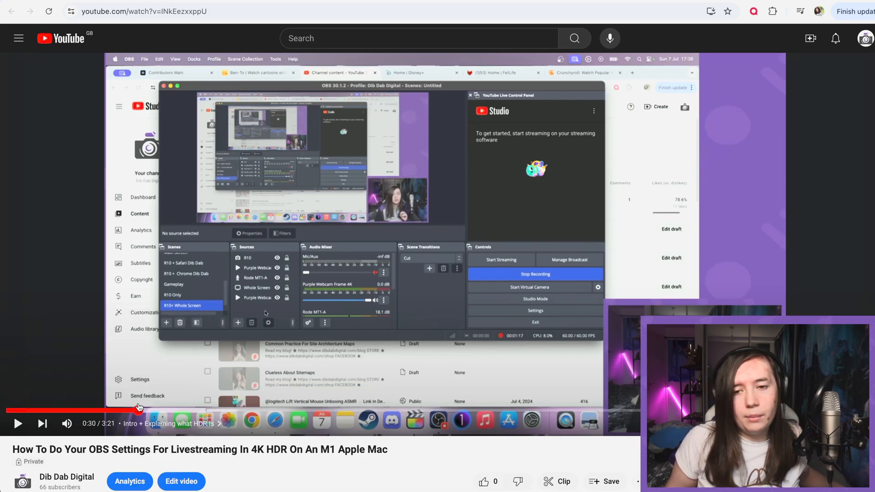
click(169, 410)
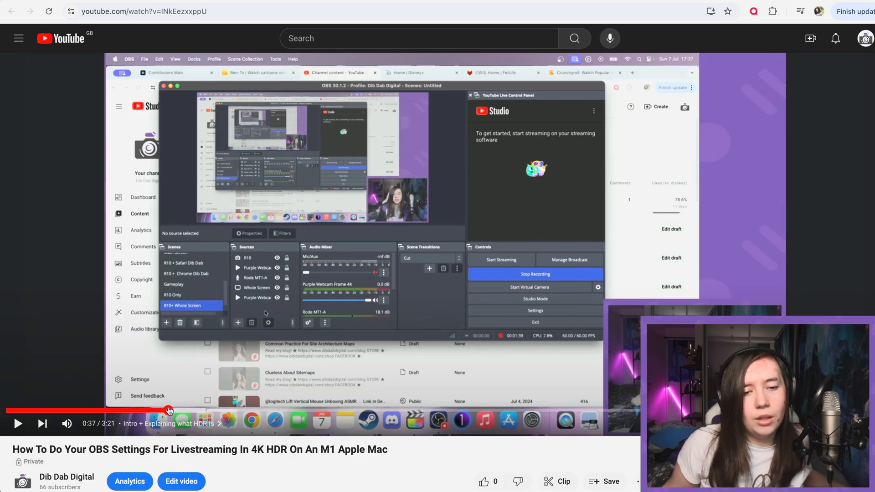
click(213, 411)
click(271, 409)
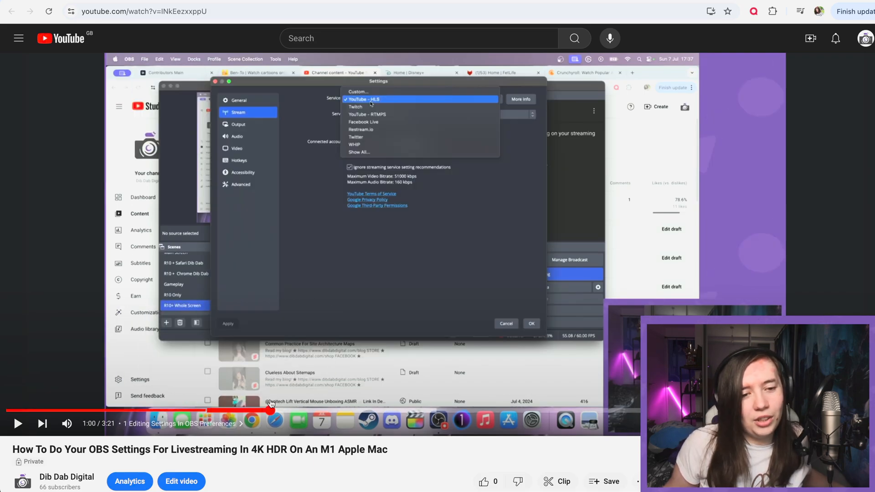
click(287, 408)
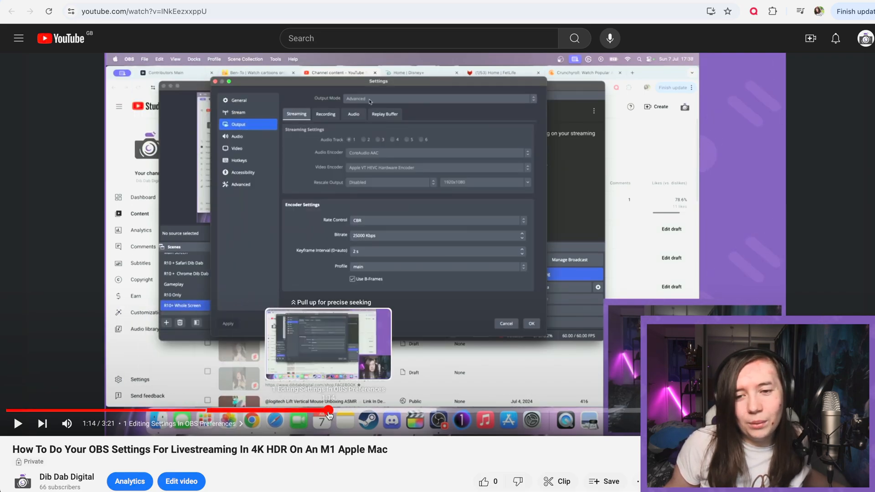
click(356, 411)
click(401, 409)
click(424, 410)
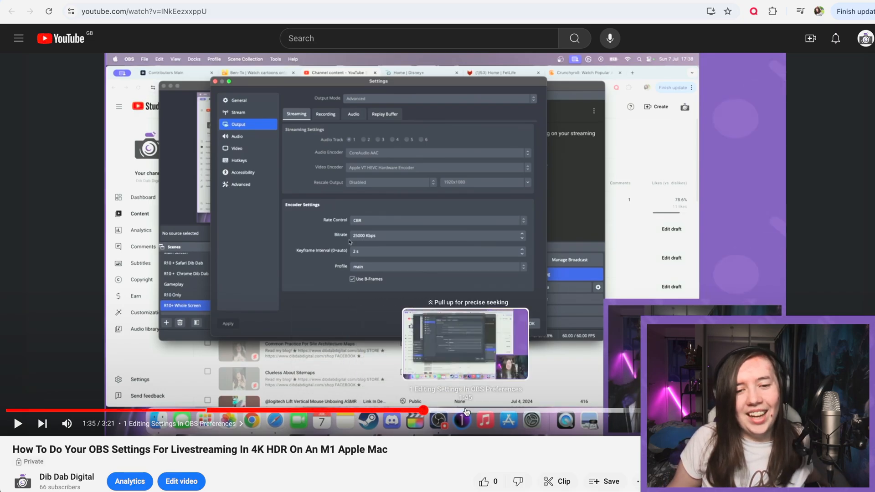
click(466, 411)
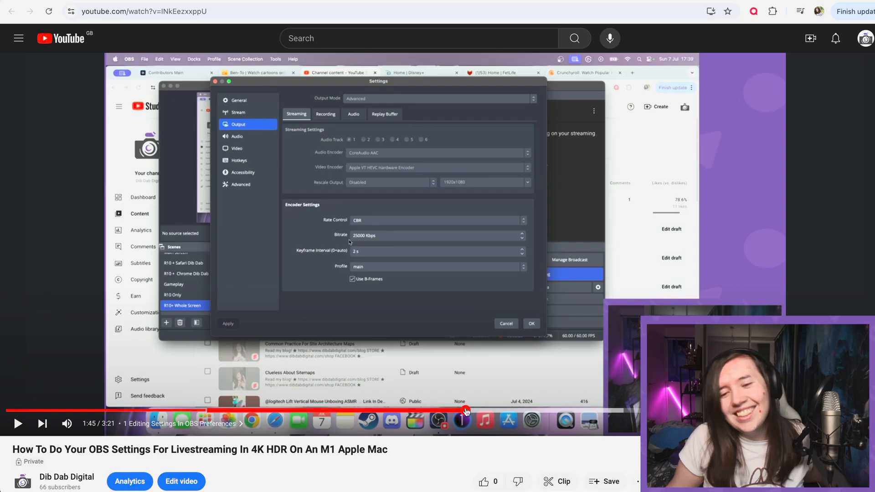
click(502, 410)
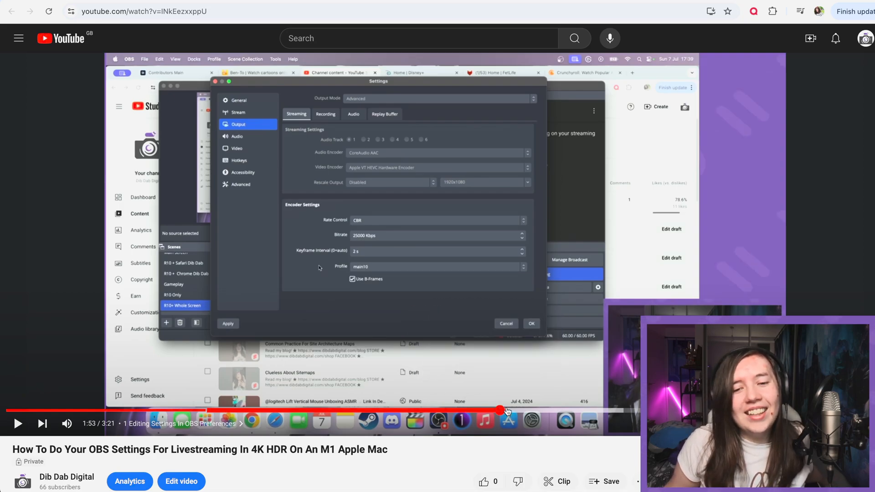
click(525, 411)
click(545, 410)
click(616, 410)
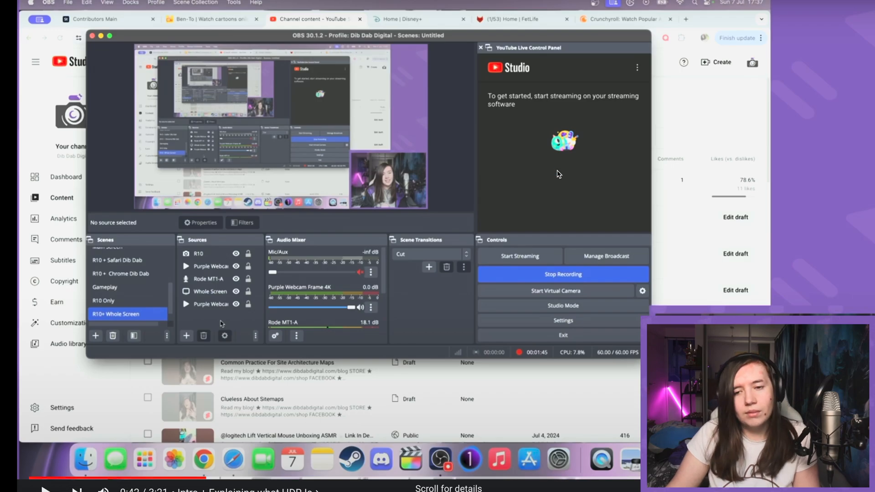
Leave the full-screen video and create a blank YouTube Thumbnail design in Canva
key(Escape)
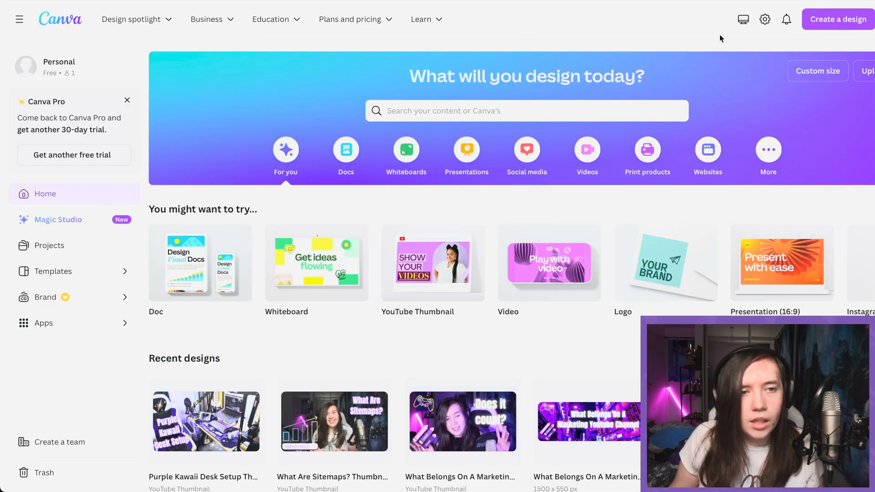
click(835, 20)
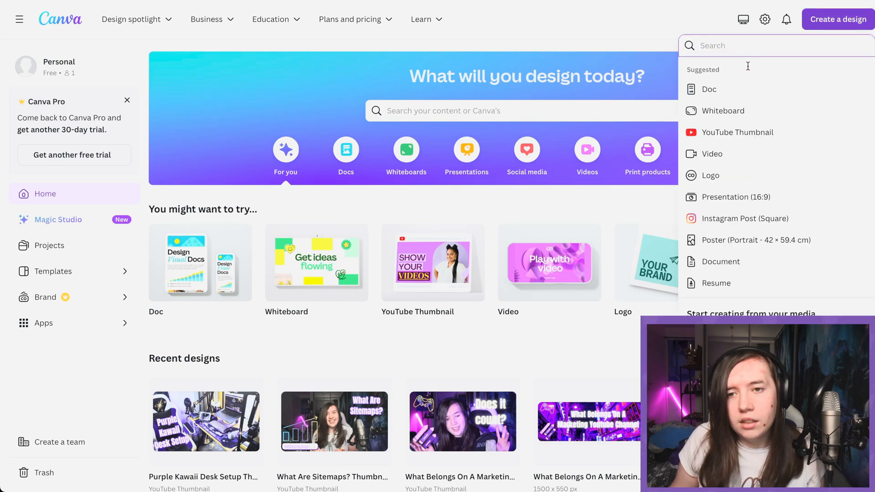
click(741, 127)
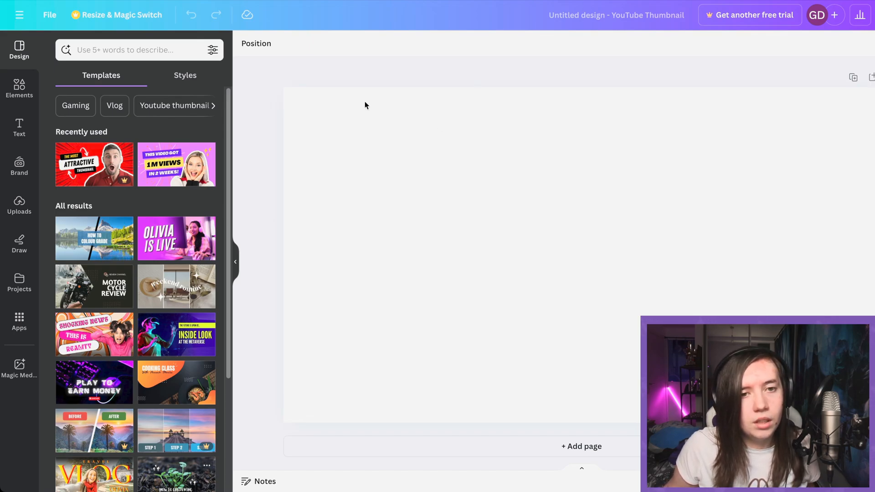
Add the OBS window screenshot to the thumbnail and scale it to cover the canvas, about 1,280 by 722
drag(363, 108, 449, 337)
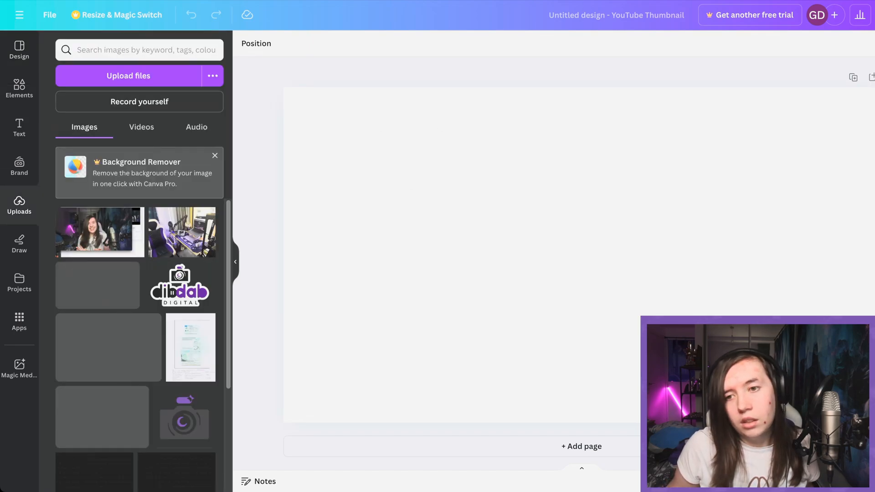
drag(632, 259, 539, 209)
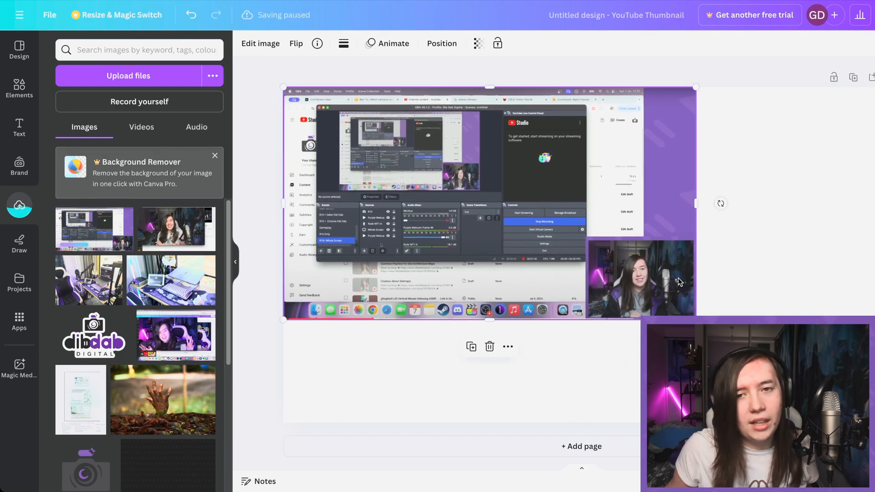
drag(696, 321, 874, 423)
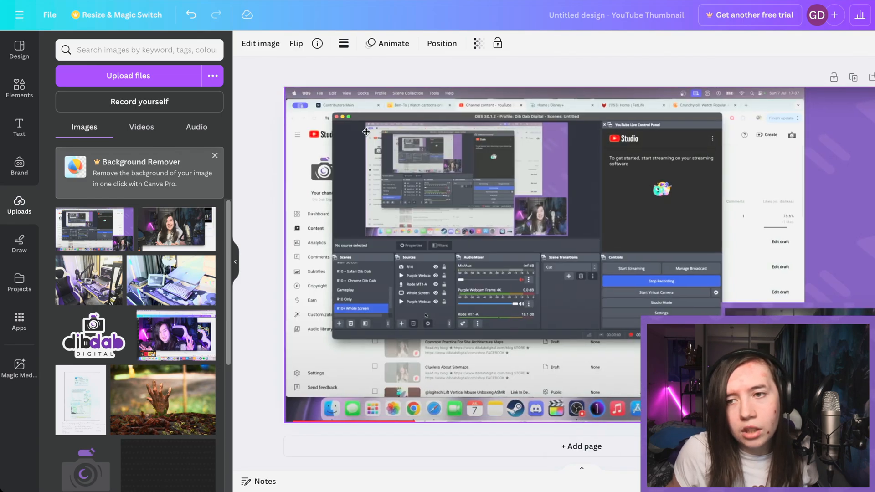
drag(284, 89, 282, 86)
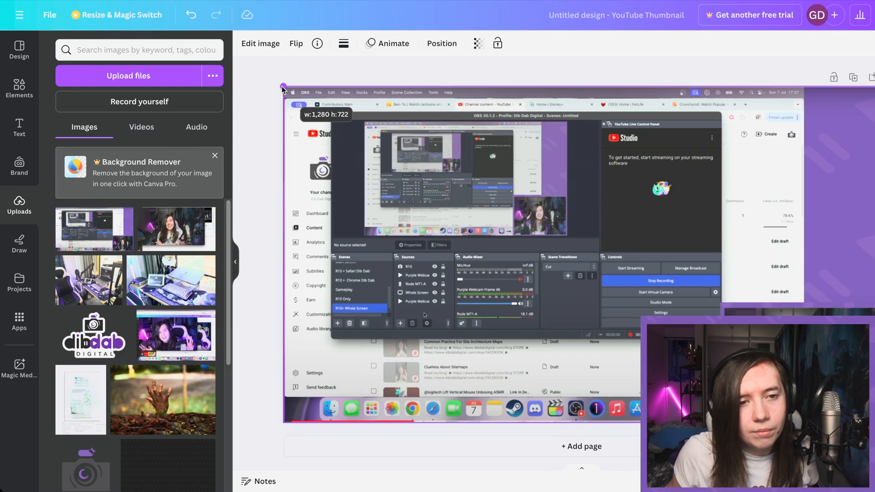
click(260, 108)
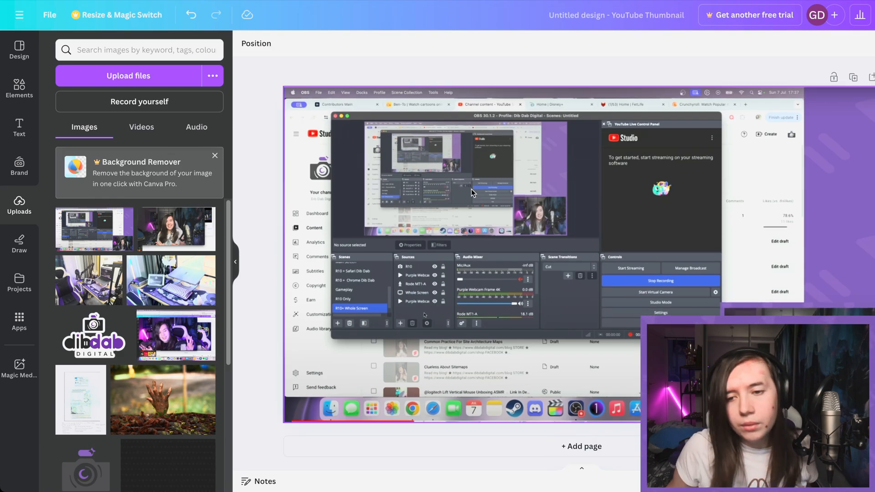
Copy the outlined "What Are Sitemaps?" heading from the earlier thumbnail design into the new one
click(87, 49)
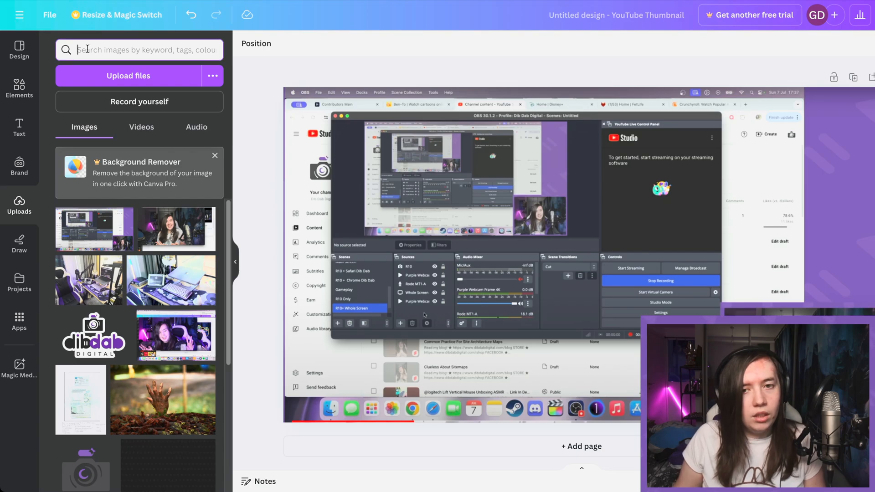
click(19, 127)
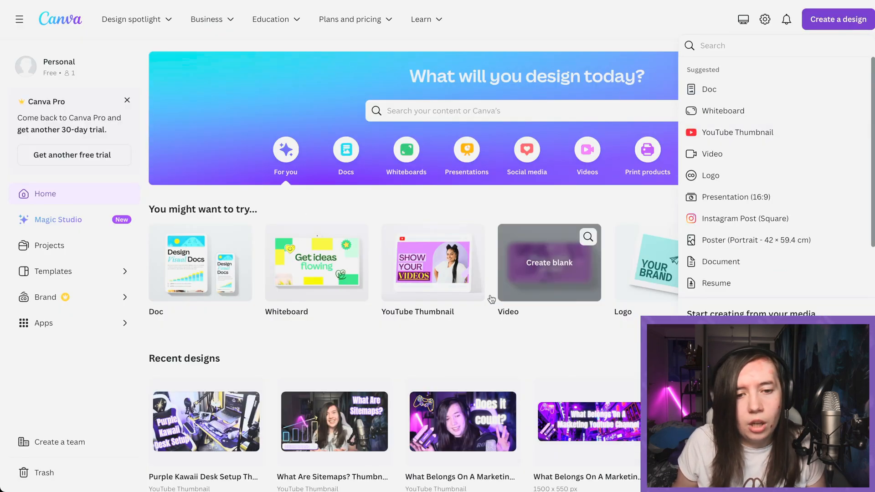
click(331, 427)
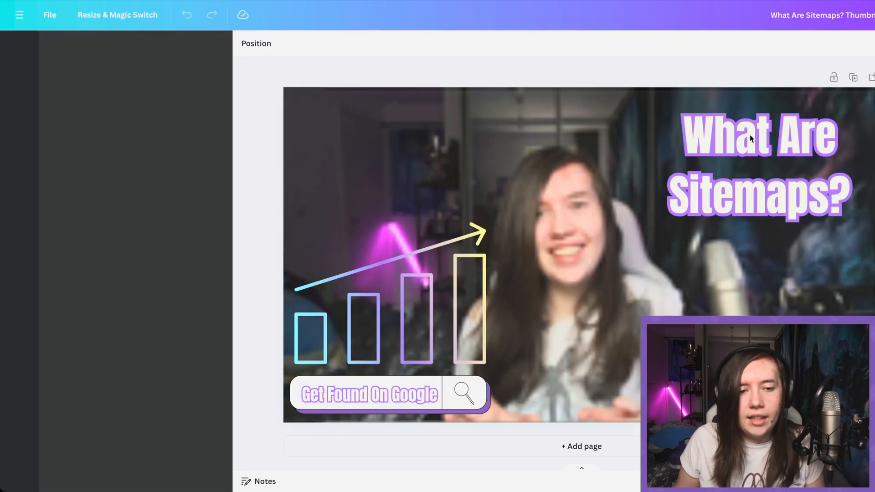
click(750, 135)
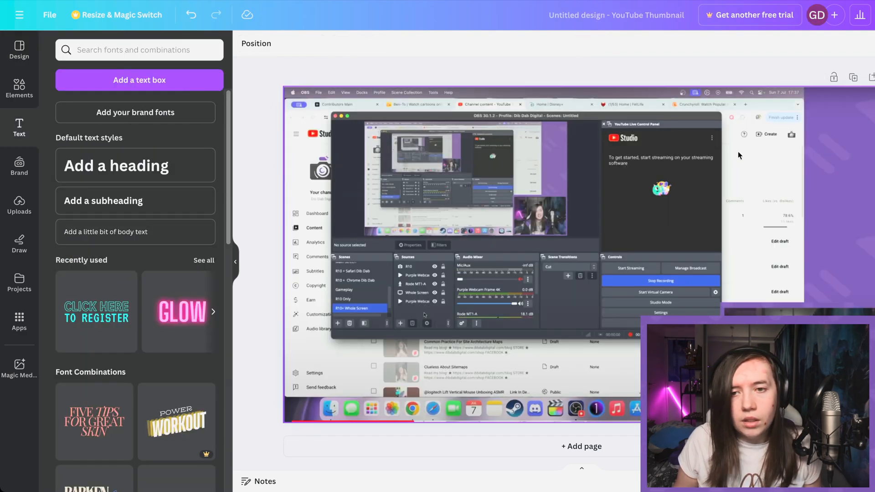
key(super+v)
Replace the pasted heading's wording with "OBS Settings For HDR On Mac"
double_click(714, 151)
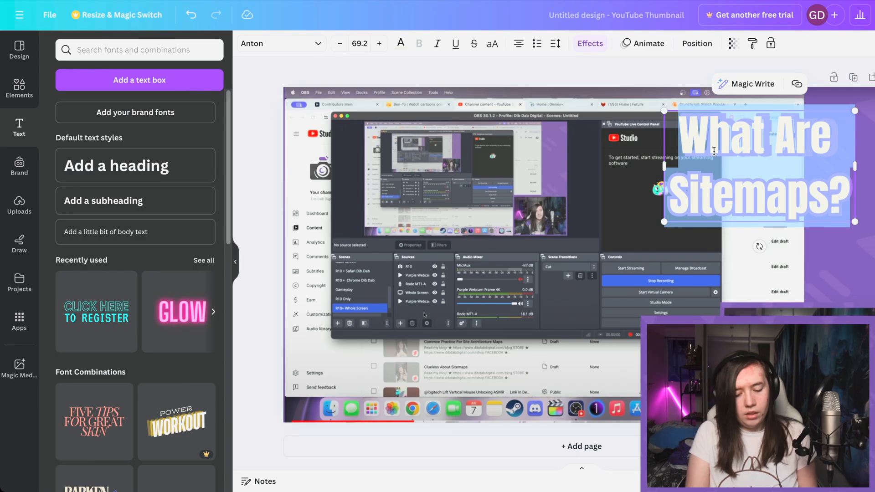
text(OBS Setting)
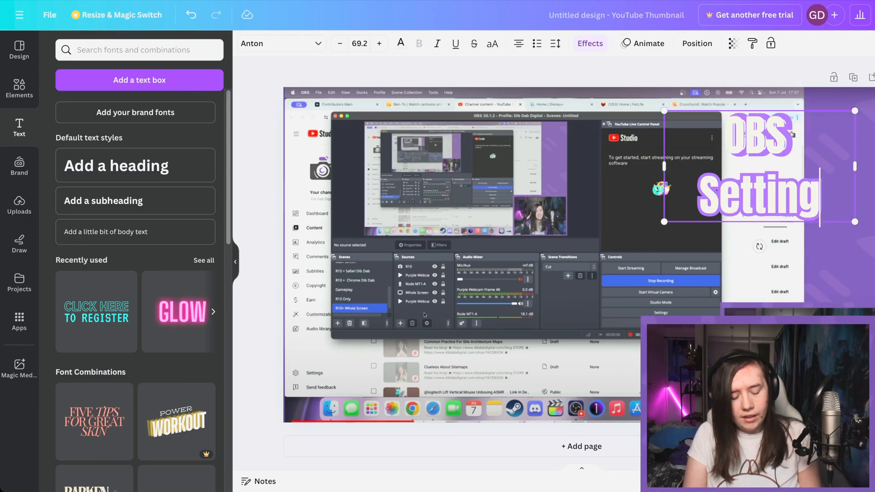
text(s For HDR On)
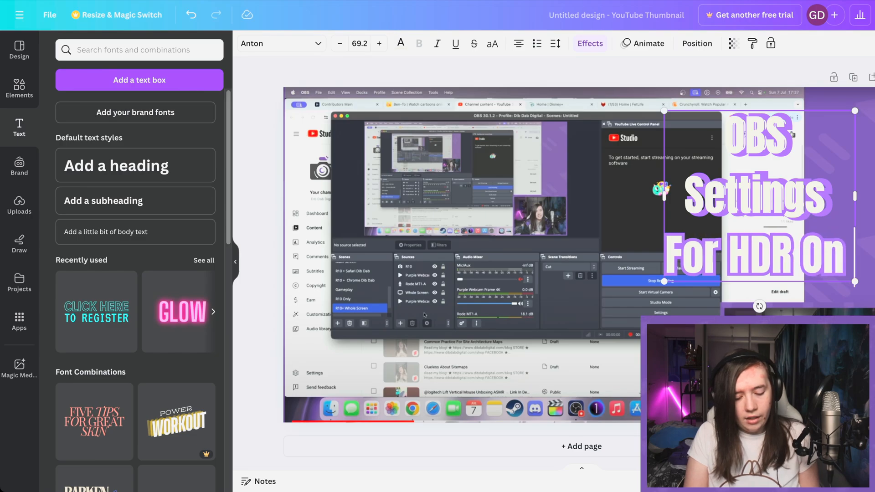
text( Mac)
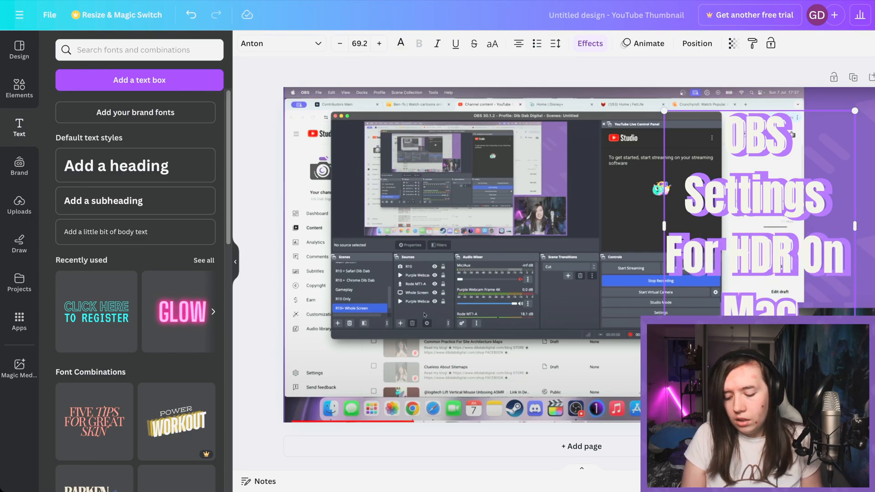
click(594, 322)
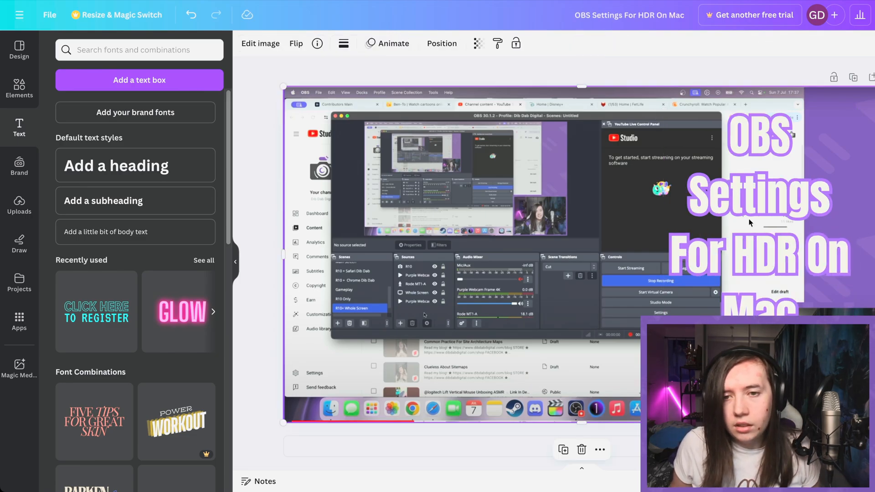
Widen the heading so it fits on two lines, then place it slightly smaller over the screenshot's lower-left area
click(754, 216)
drag(665, 226, 507, 227)
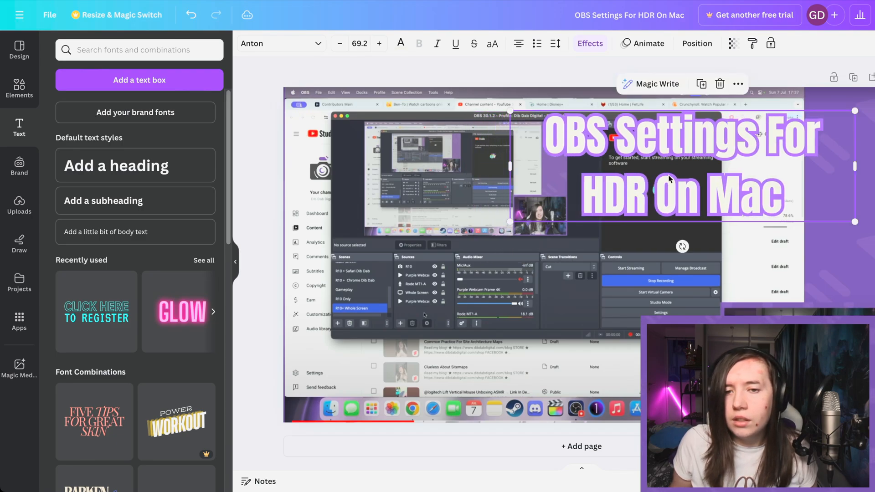
drag(637, 189, 483, 330)
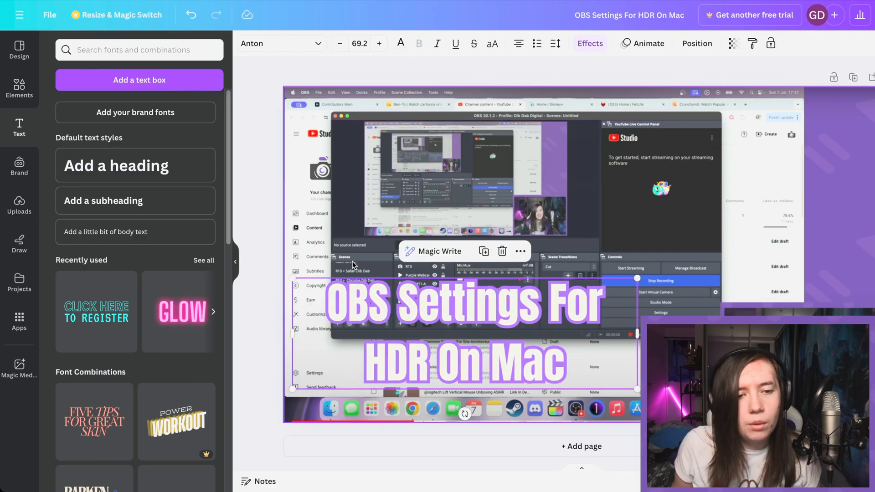
drag(434, 328, 431, 327)
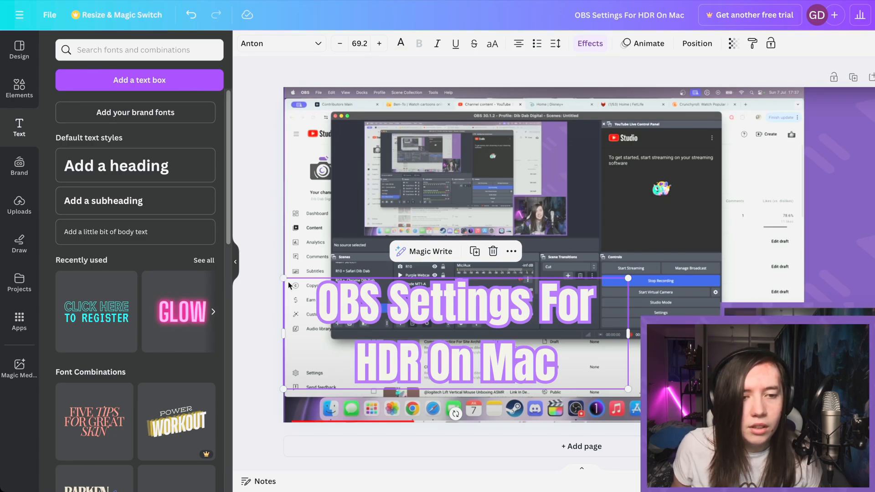
drag(285, 279, 309, 291)
mouse_move(463, 336)
mouse_down()
mouse_move(462, 319)
mouse_move(463, 331)
mouse_up()
click(735, 232)
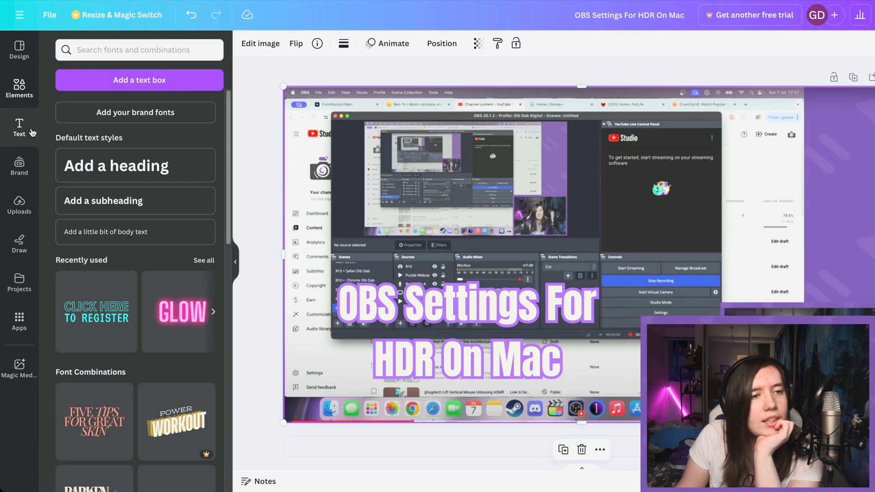
Search the design elements for "OBS Logo" and look through the graphics for a suitable logo
click(19, 87)
click(112, 46)
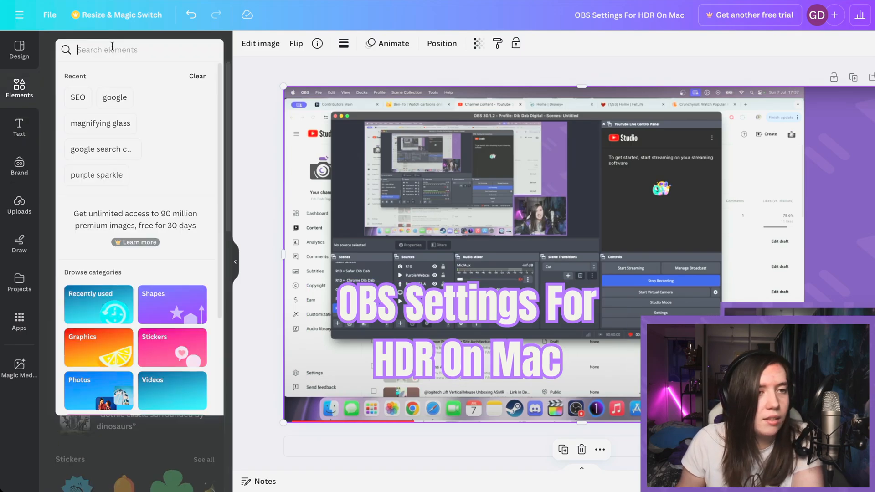
text(OBS)
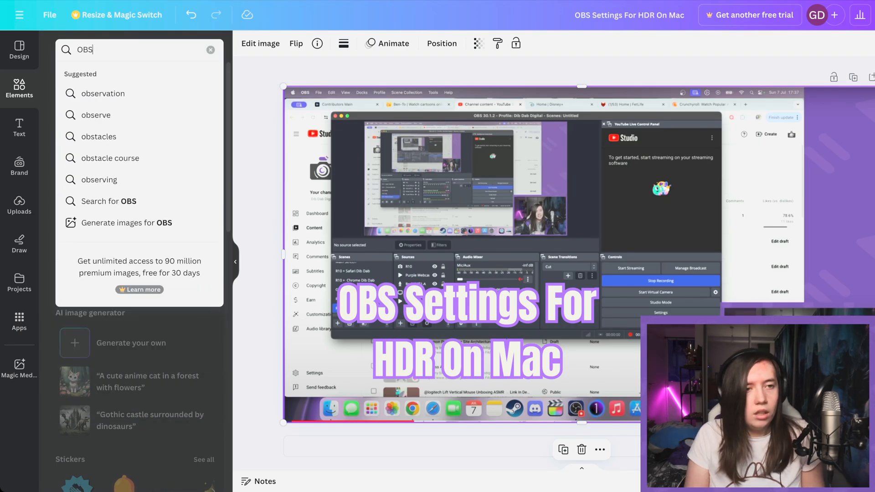
text( Logo)
key(Return)
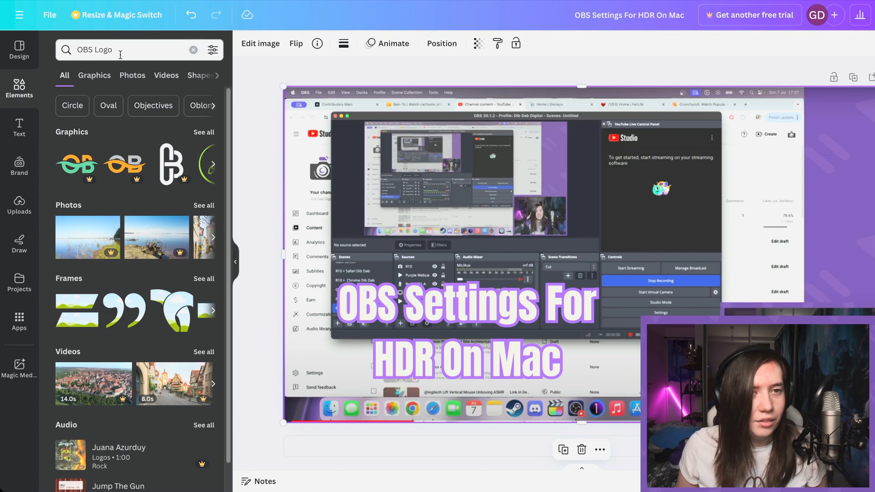
click(86, 83)
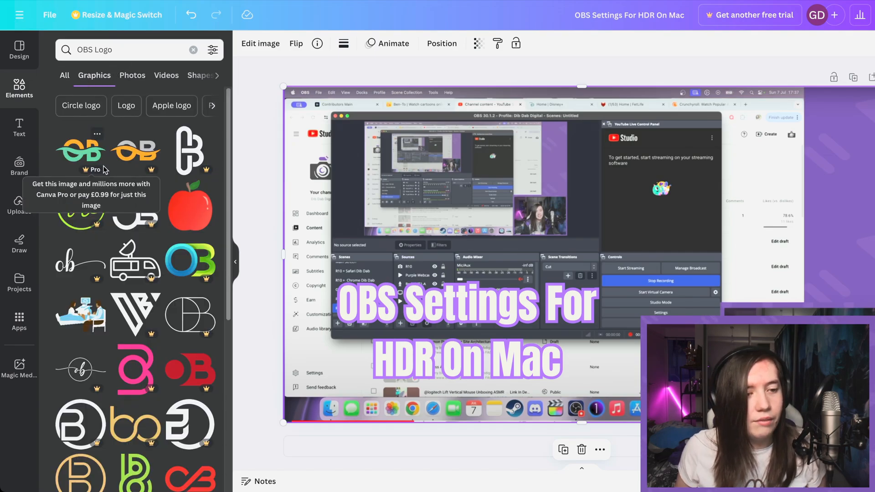
scroll(171, 266, down, 8)
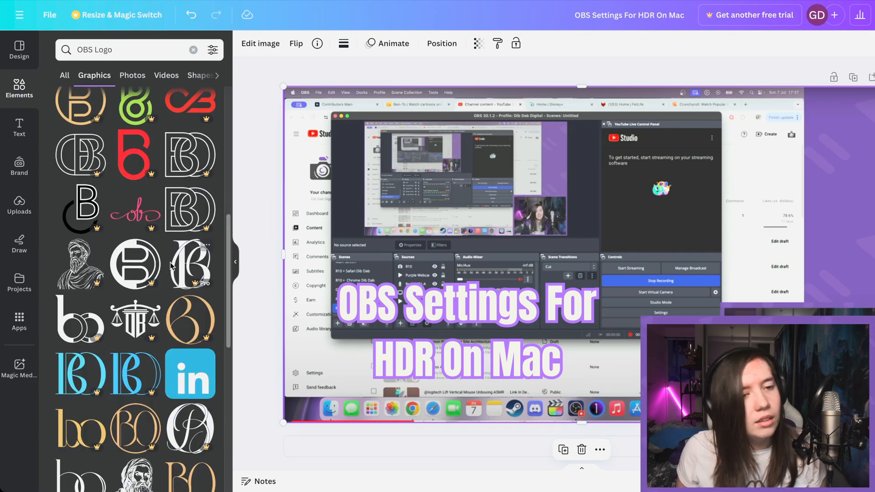
scroll(171, 266, down, 8)
scroll(171, 266, down, 8)
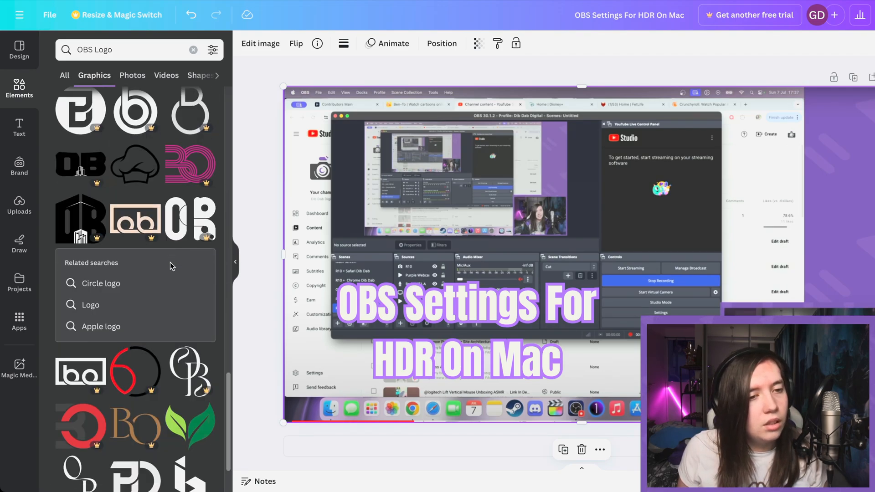
scroll(171, 262, down, 8)
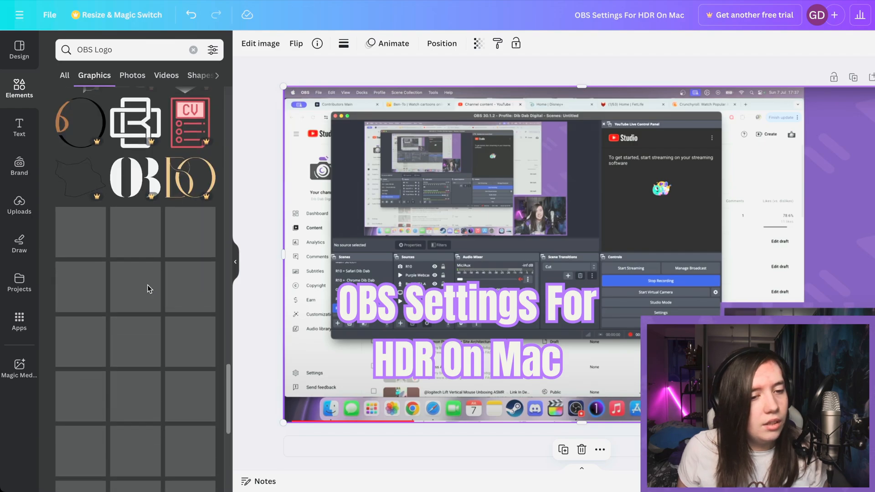
scroll(147, 287, down, 7)
scroll(147, 287, down, 10)
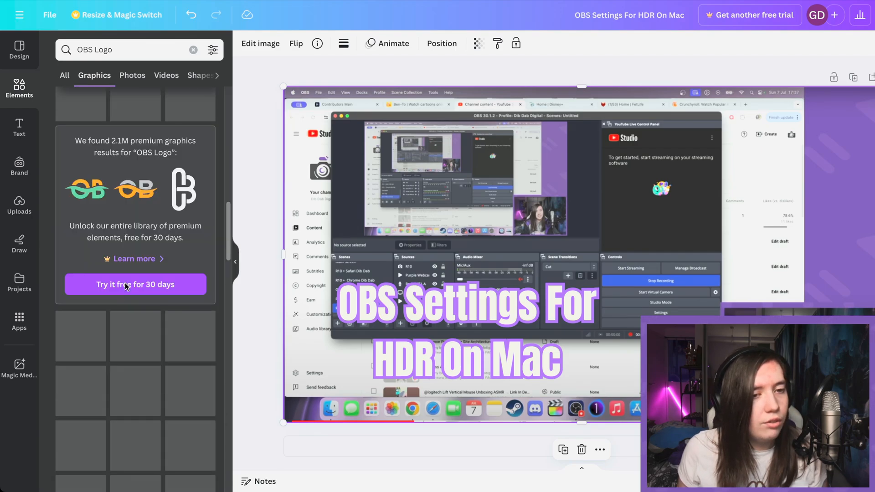
scroll(125, 283, up, 20)
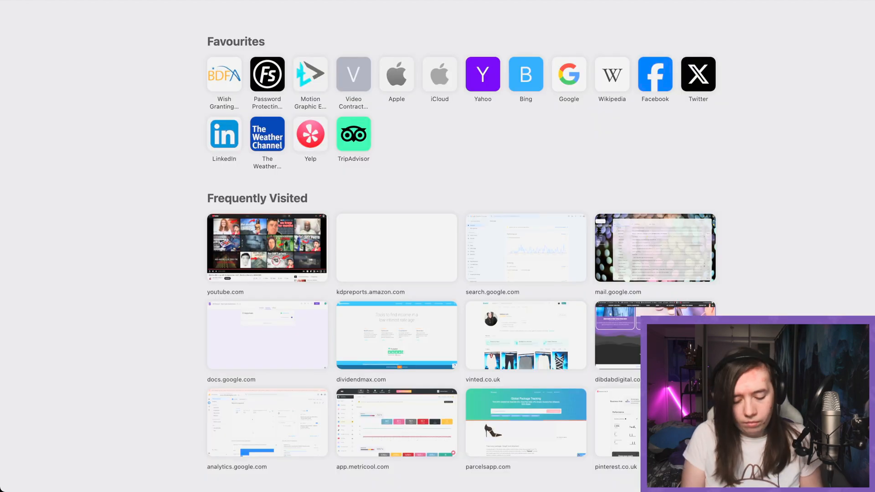
Run a Google image search for "obs logo png" in a new browser tab
text(obs logo png)
key(Return)
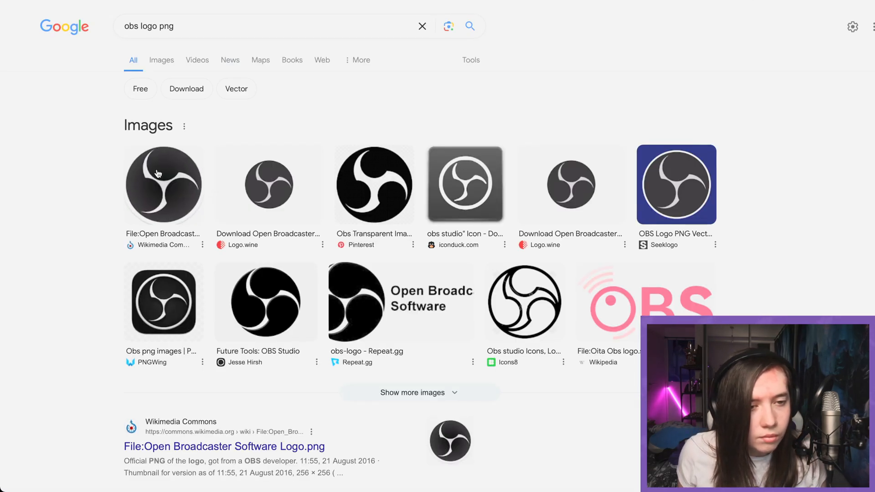
click(151, 60)
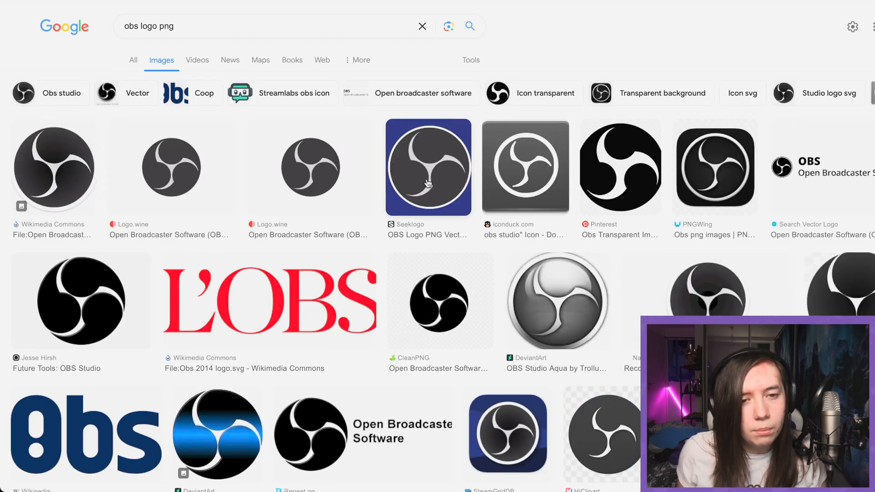
Open the Seeklogo page for the OBS logo on a blue background and accept all privacy options
click(427, 183)
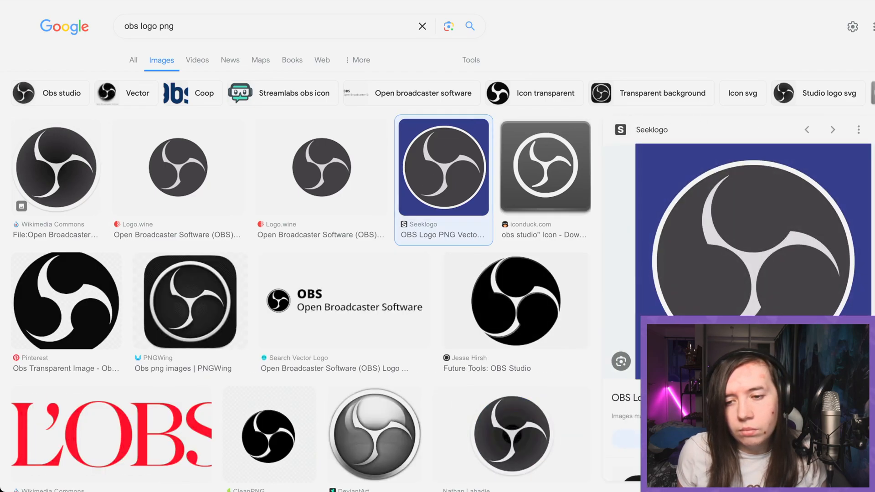
key(super+t)
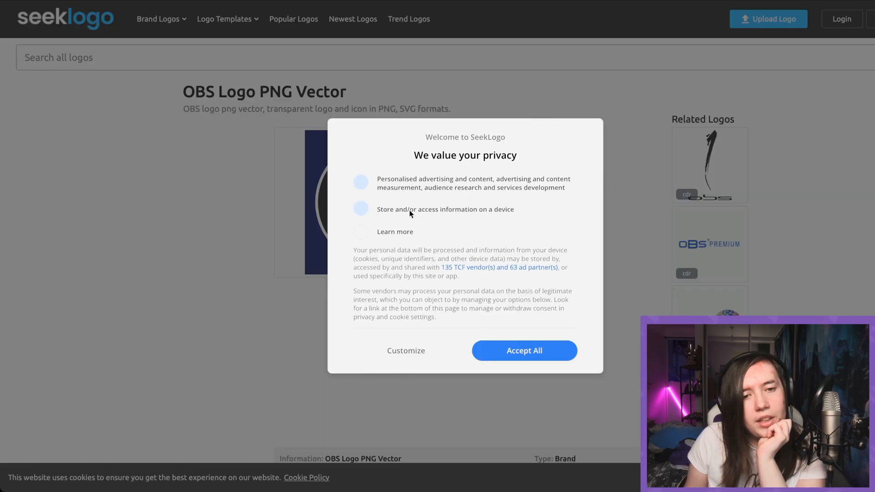
click(513, 352)
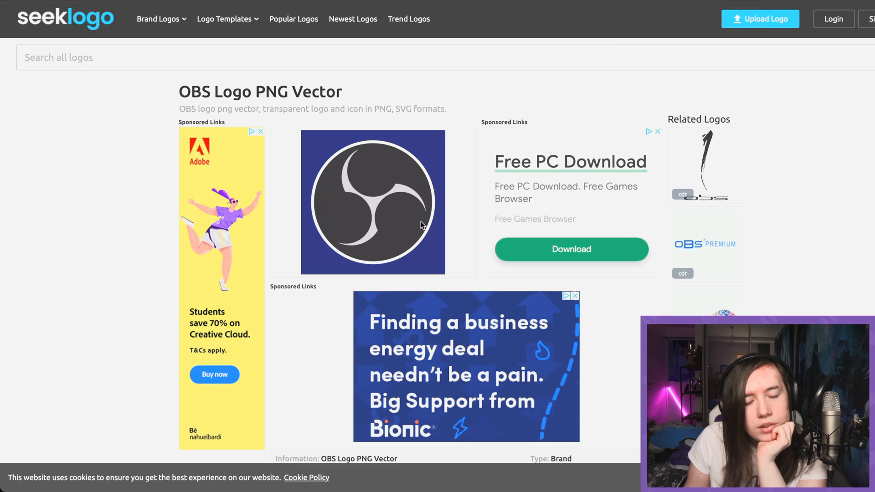
Return to the "OBS Settings For HDR On Mac" design in Canva and add the uploaded blue-background OBS logo to it
click(848, 0)
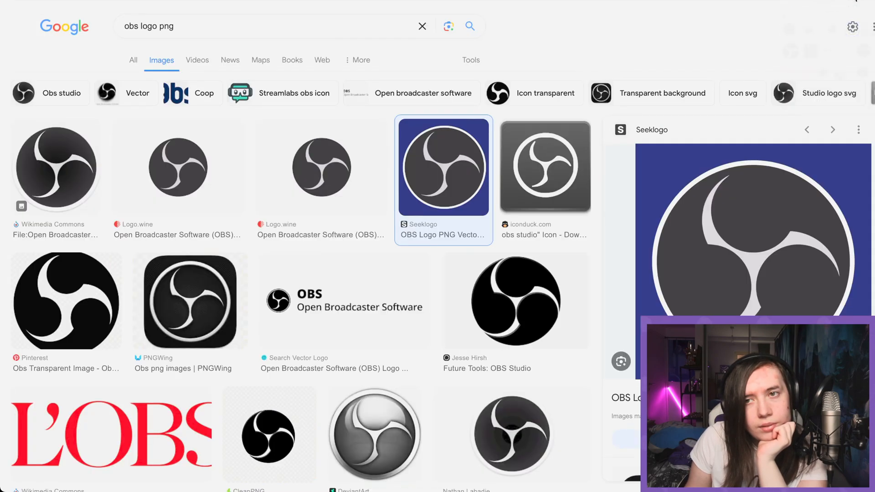
click(827, 0)
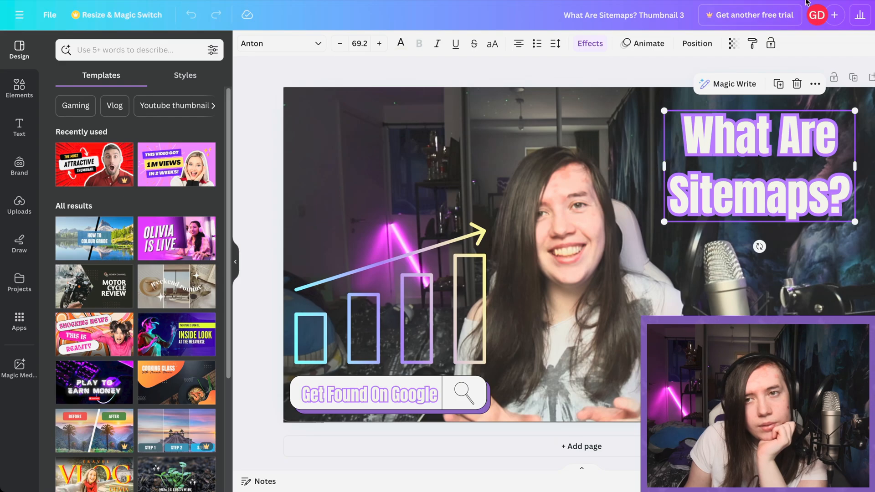
click(805, 0)
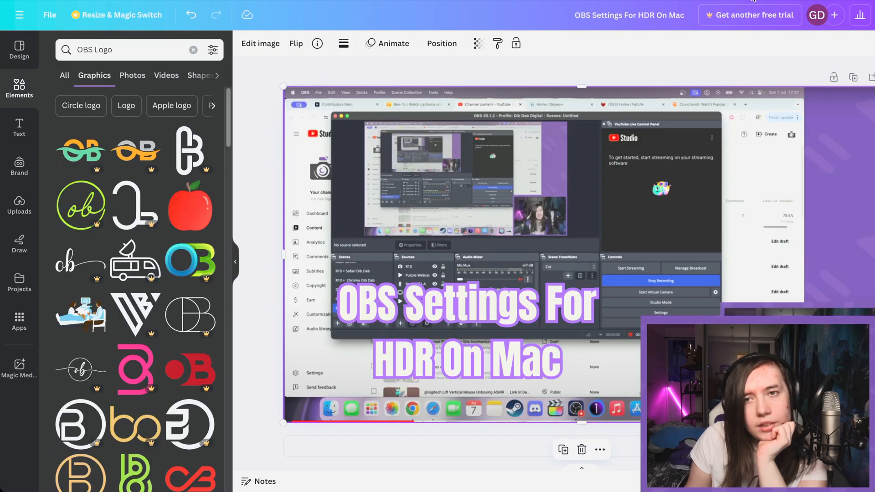
click(237, 423)
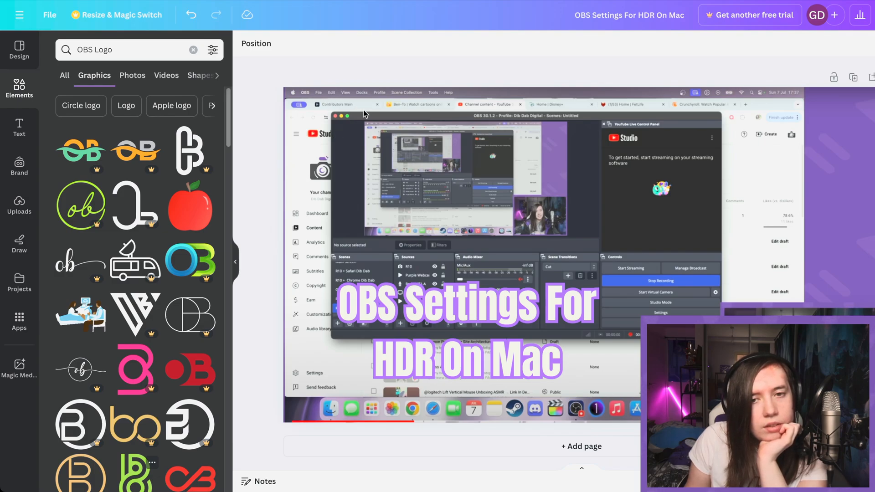
click(19, 205)
click(83, 235)
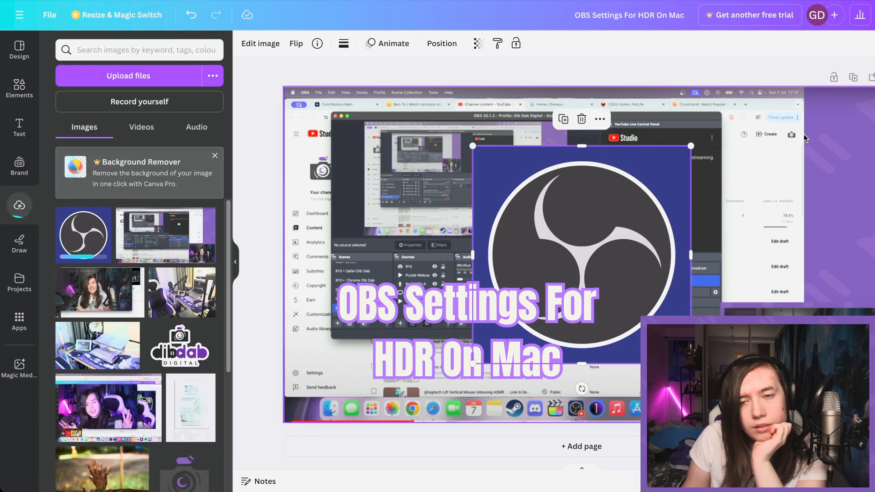
click(605, 282)
click(665, 167)
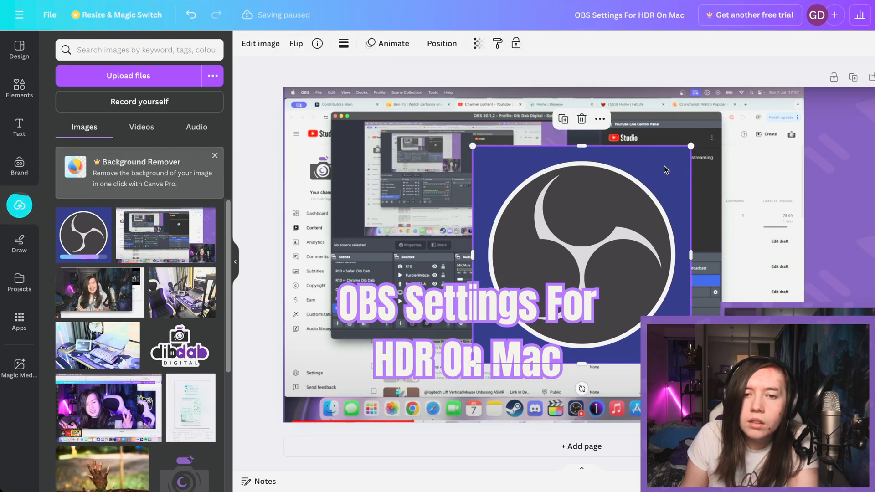
Shrink the OBS logo to a small square and place it in the thumbnail's upper-right area
drag(664, 168, 815, 142)
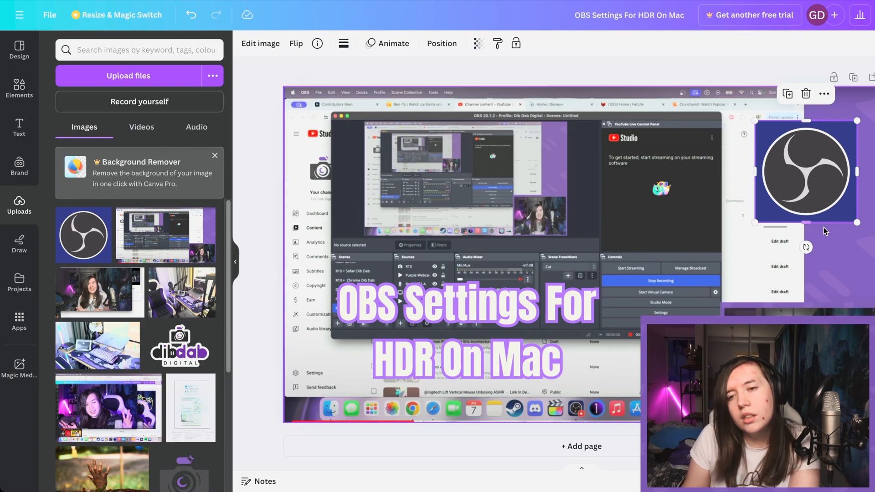
drag(756, 223, 731, 246)
drag(798, 174, 811, 177)
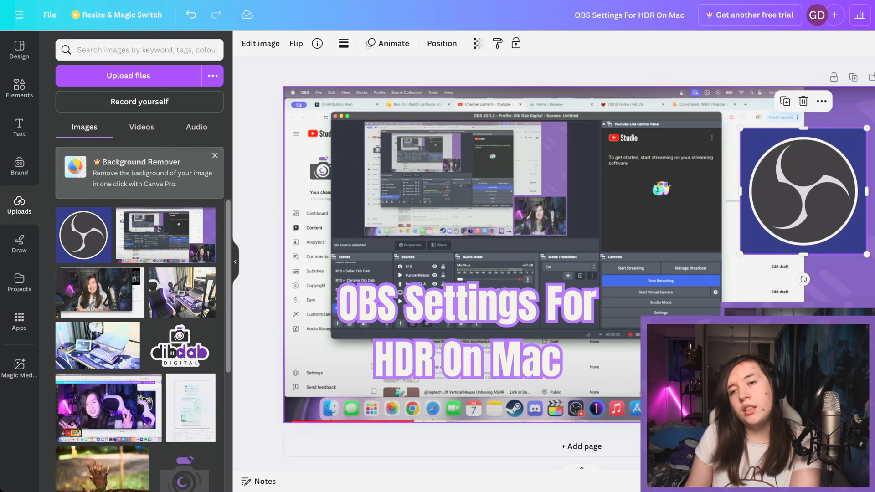
click(809, 430)
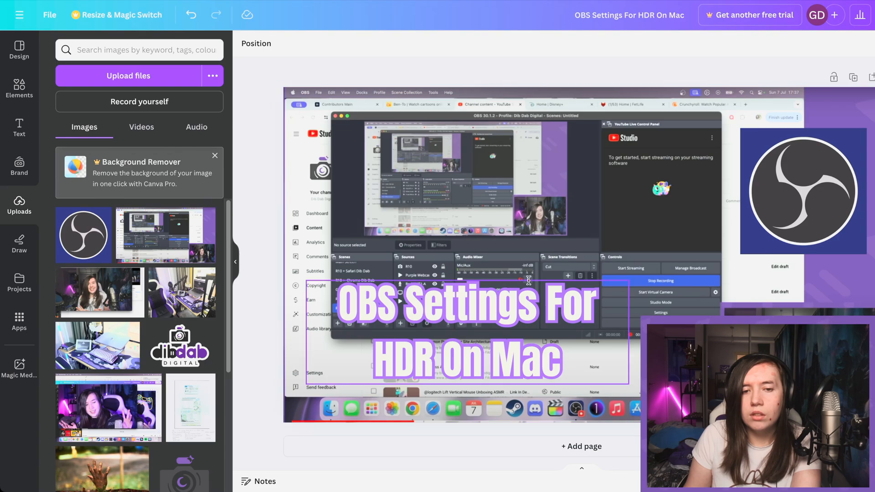
Enlarge the "OBS Settings For HDR On Mac" heading to font size 84.4, keeping it over the lower part of the screenshot
click(514, 289)
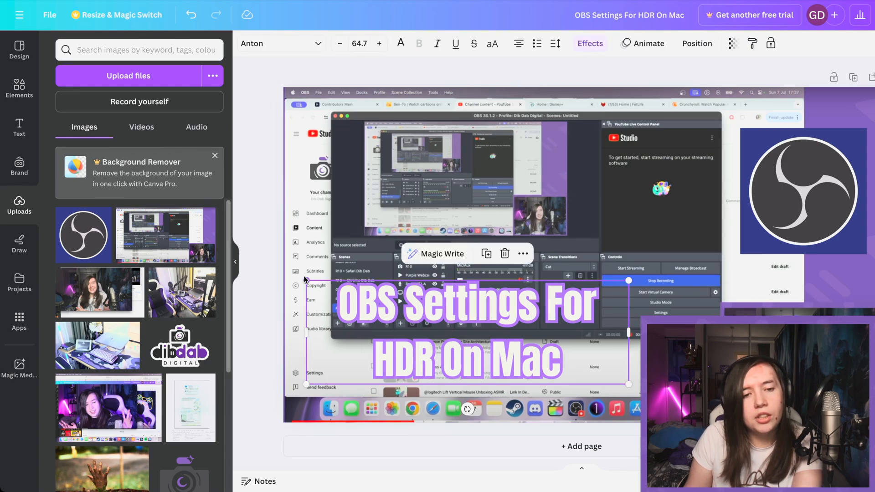
drag(306, 281, 261, 266)
drag(629, 384, 682, 402)
mouse_move(500, 321)
mouse_down()
mouse_move(515, 335)
mouse_move(495, 312)
mouse_up()
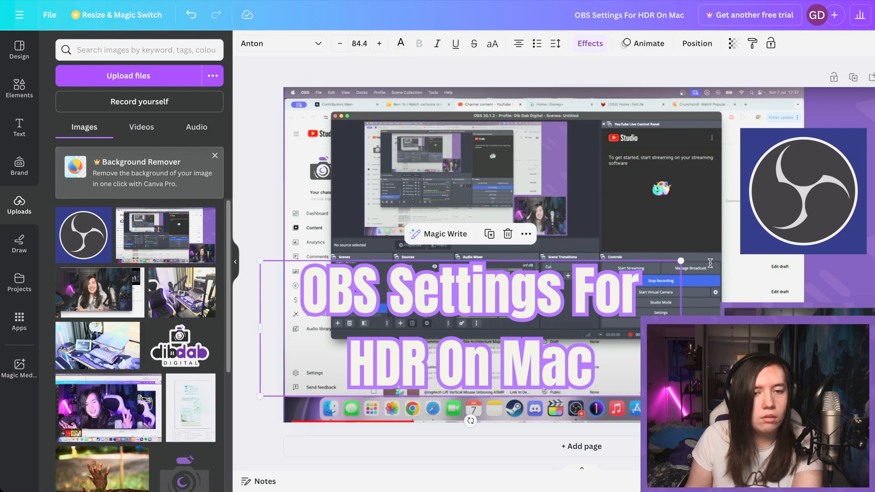
click(824, 119)
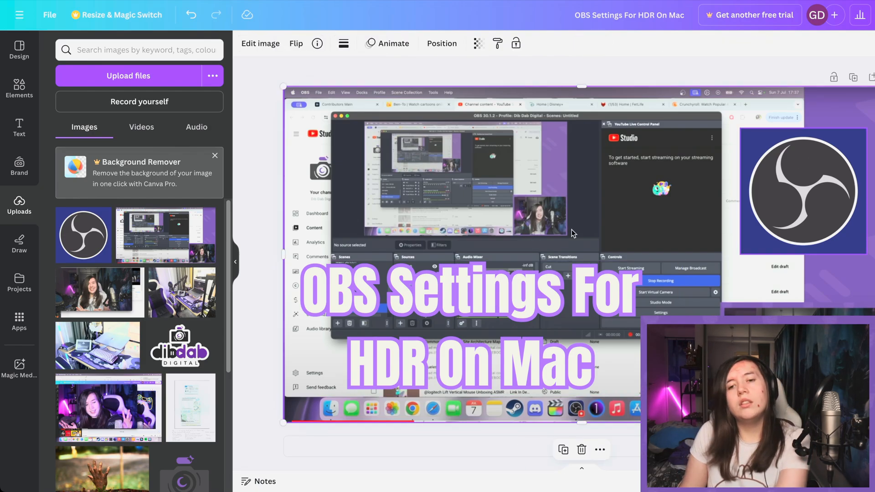
drag(474, 295, 513, 294)
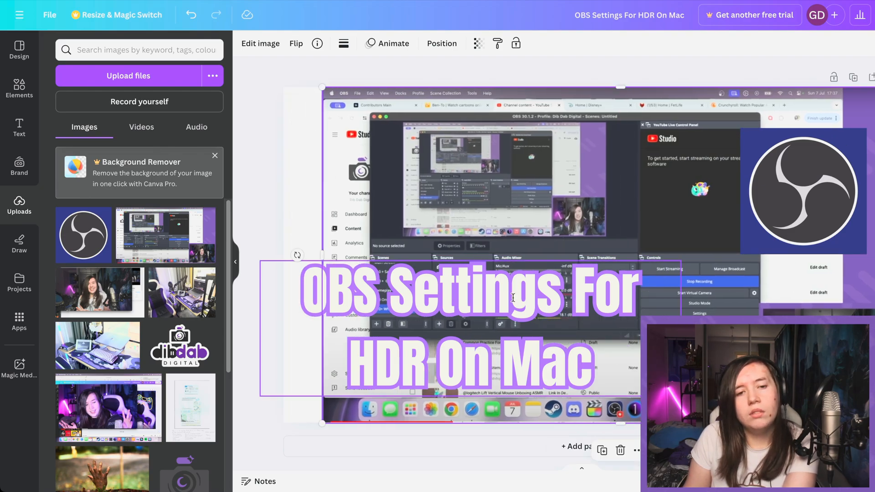
click(193, 19)
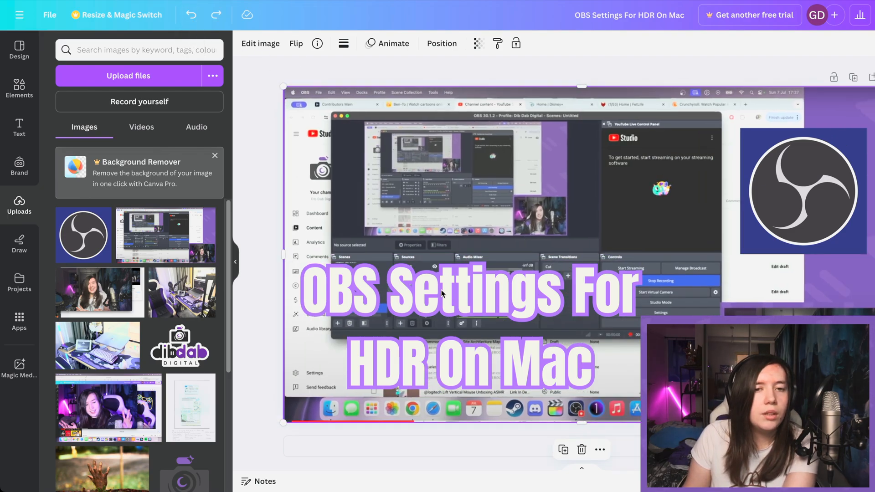
drag(492, 307, 513, 308)
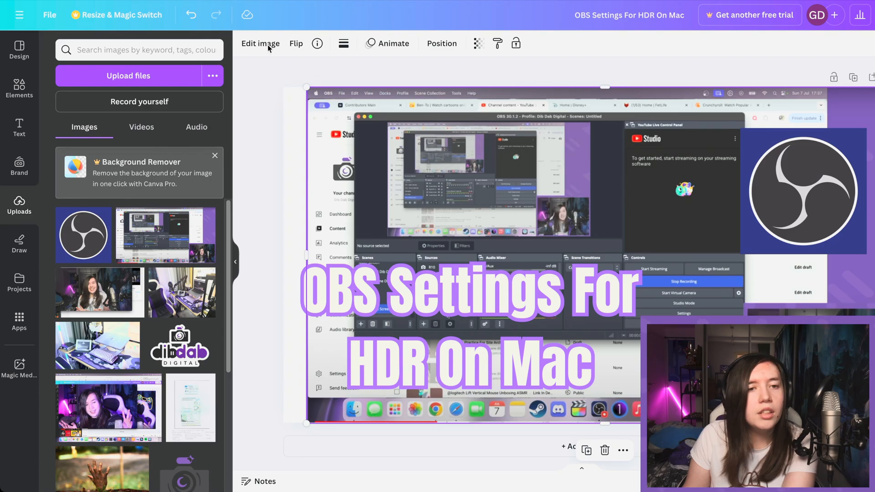
click(191, 15)
Move the enlarged heading a little to the right over the lower part of the screenshot
click(437, 287)
drag(437, 288, 492, 288)
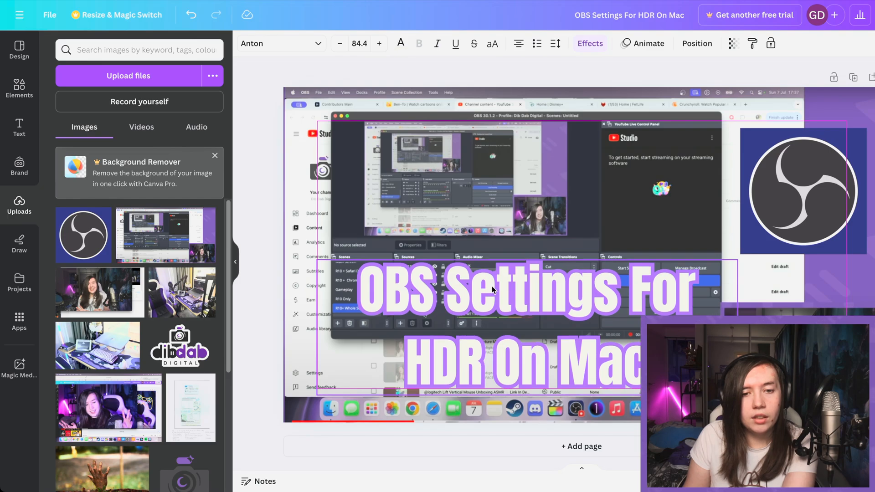
click(249, 85)
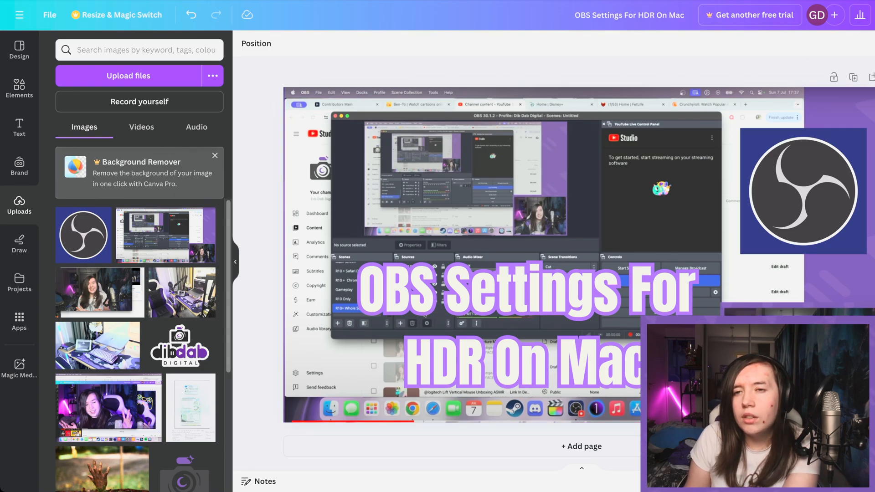
Rename the design as "OBS Settings For HDR On Mac Thumbnail 1"
click(657, 13)
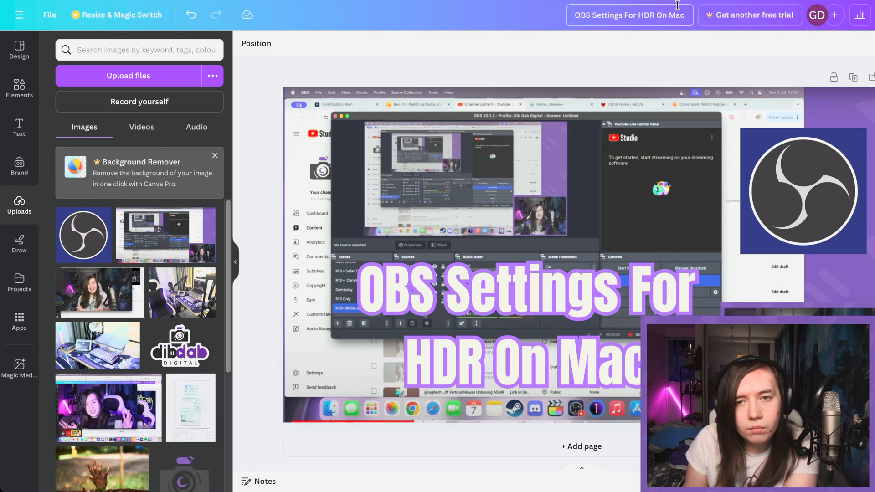
key(Up)
key(Down)
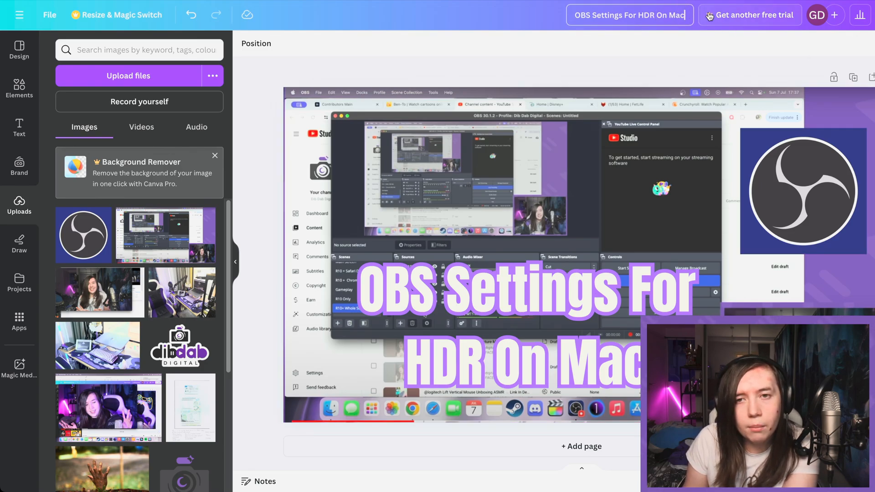
text(1)
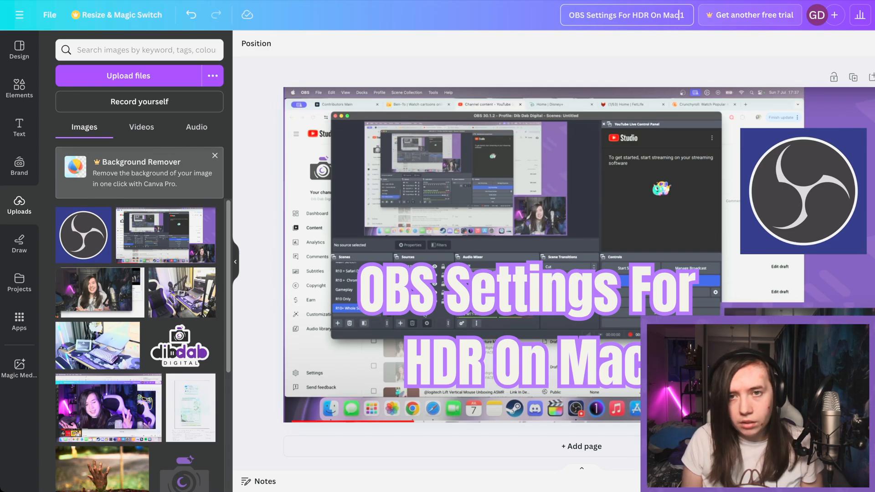
text(Thumbnail 1)
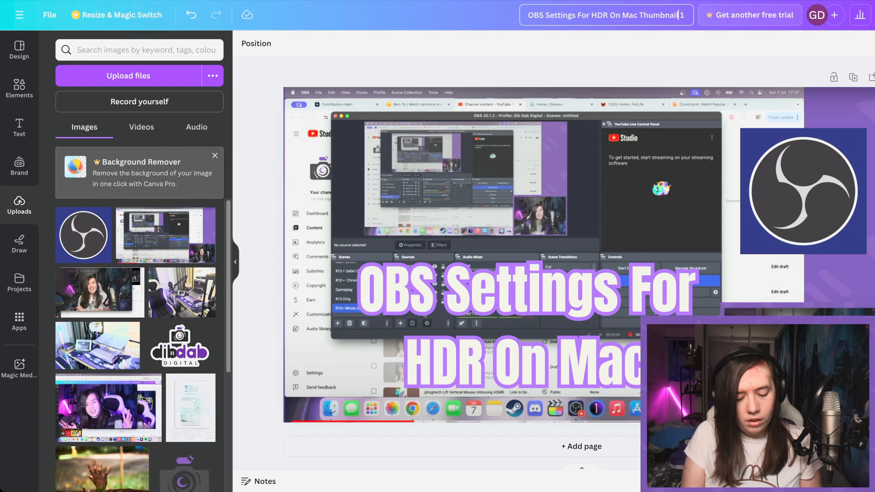
key(BackSpace)
key(BackSpace)
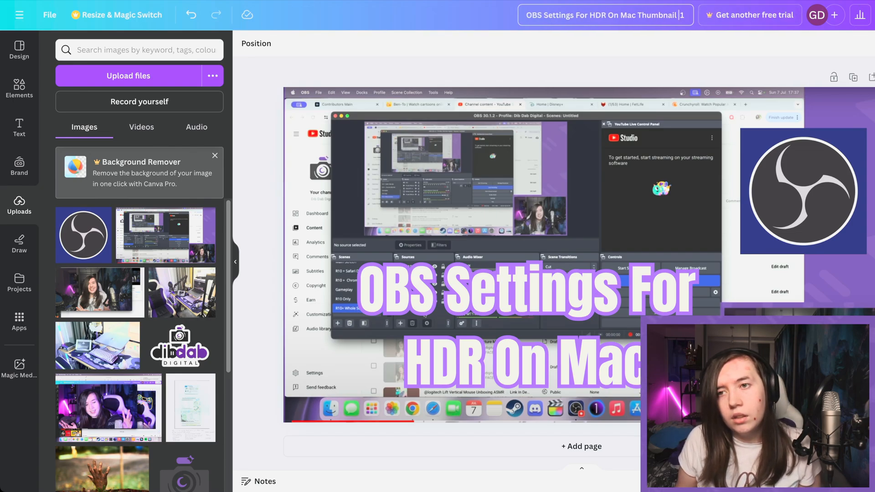
Download the design as a JPG and save it in the 07/07/24 folder on the Dib Dab 3 drive
click(874, 15)
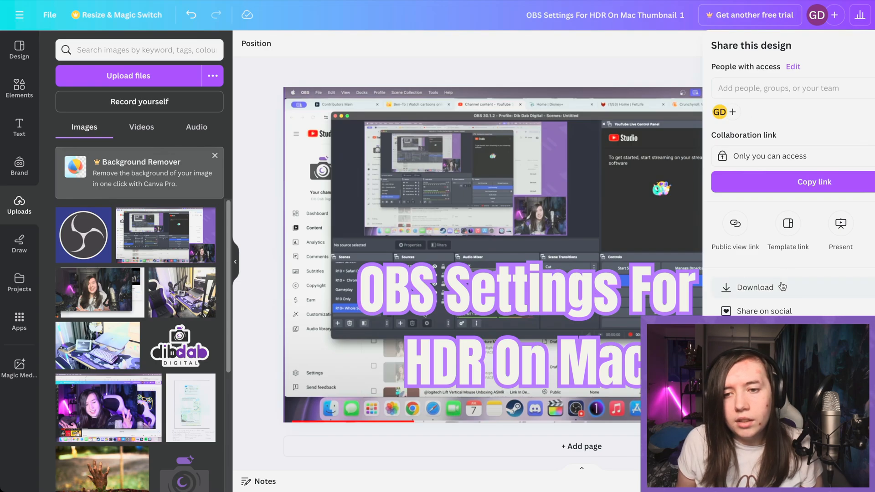
click(783, 288)
click(766, 91)
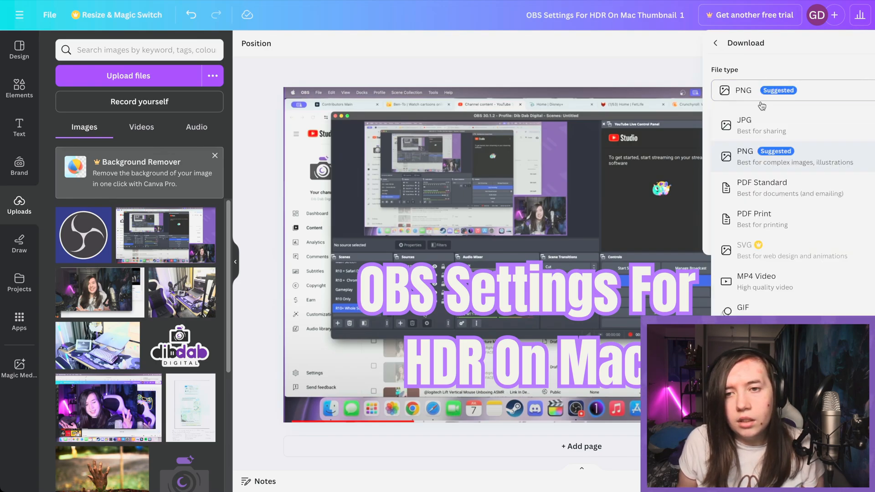
click(757, 123)
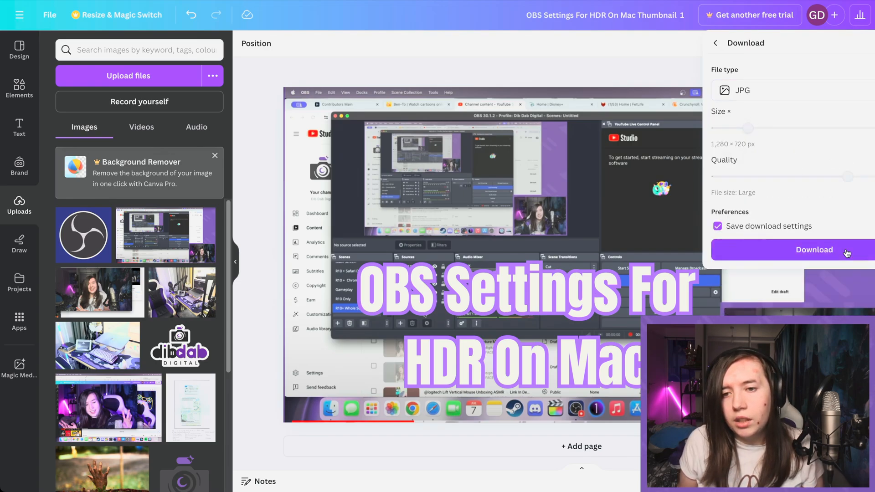
click(847, 254)
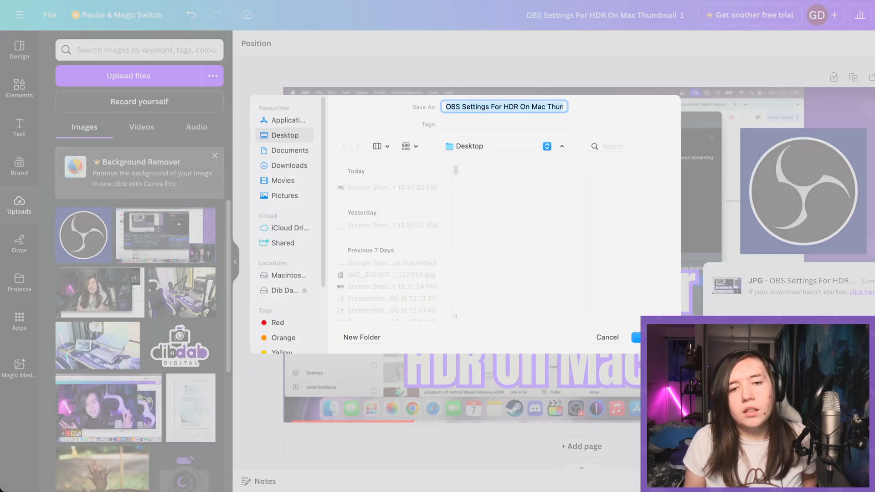
click(267, 292)
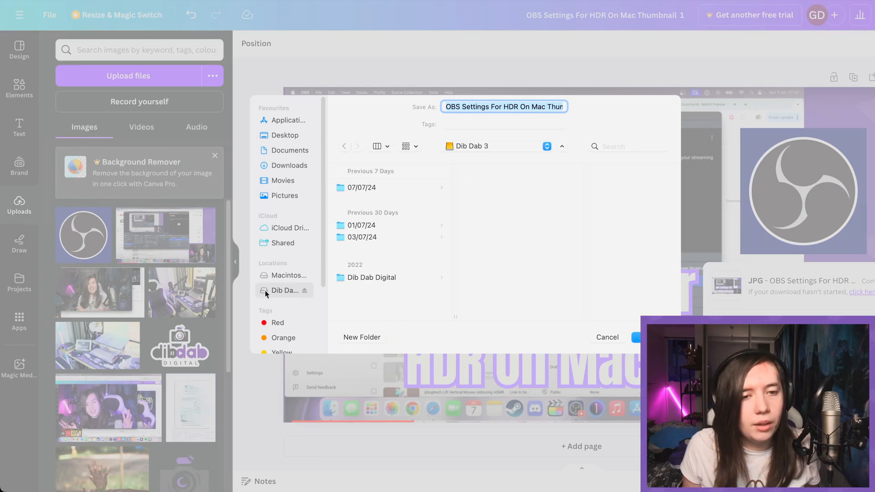
click(359, 191)
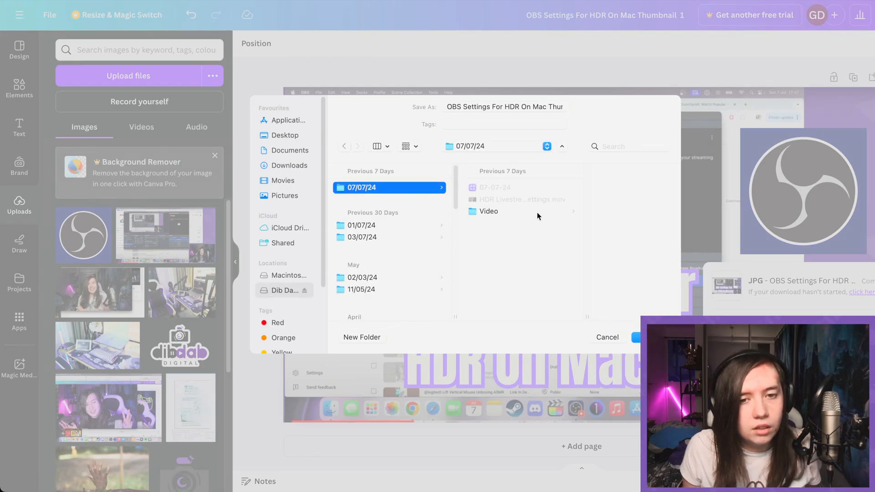
key(Return)
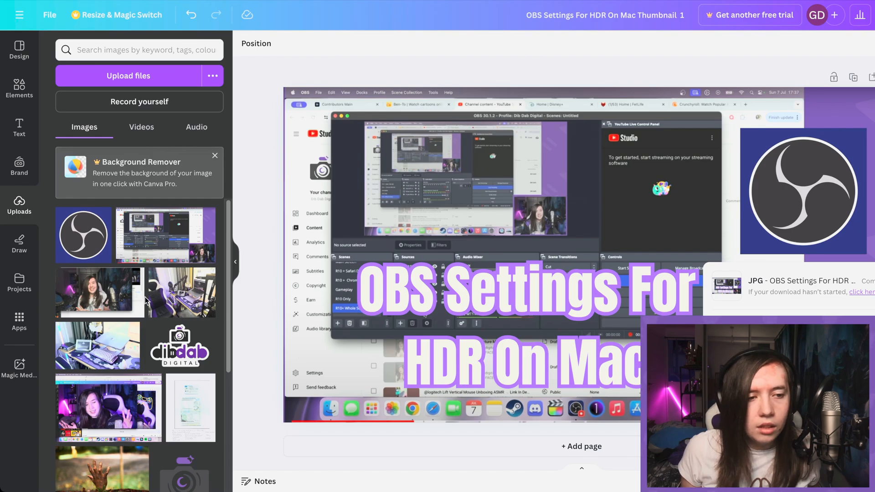
Switch to YouTube Studio and upload the "Thumbnail 1" JPG as the first image for the draft's thumbnail Test & compare
key(super+Tab)
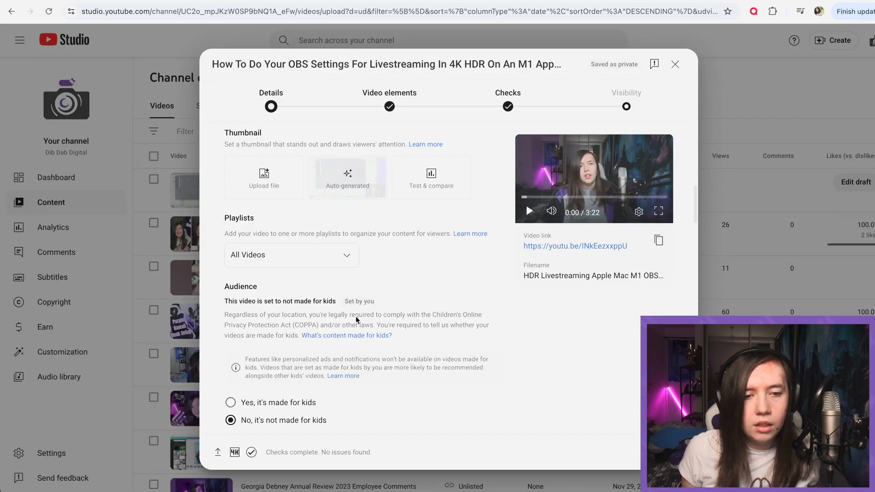
click(429, 167)
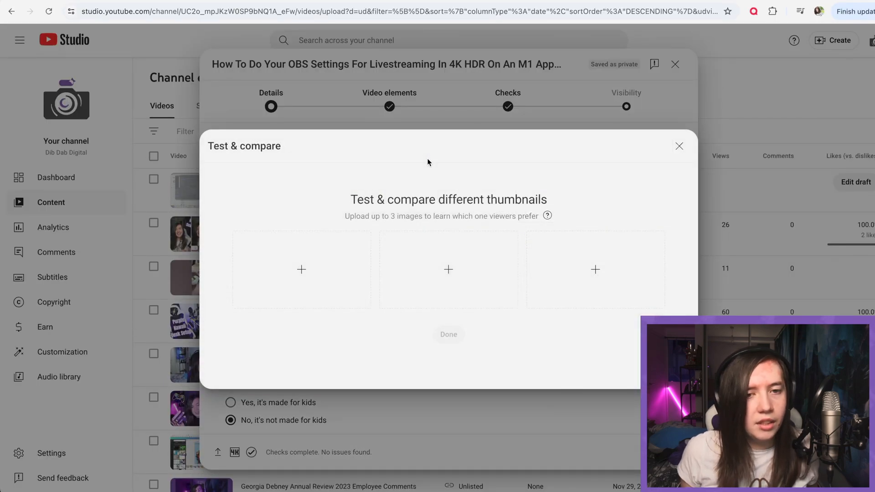
click(321, 268)
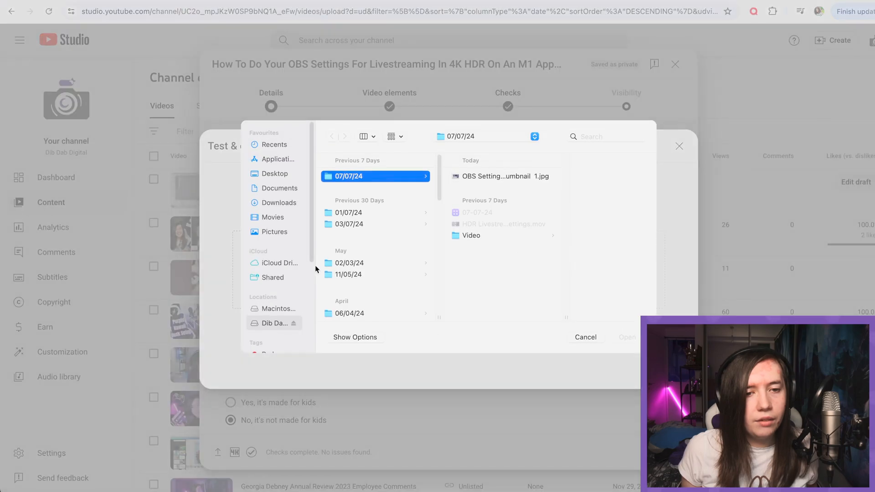
click(460, 181)
click(624, 337)
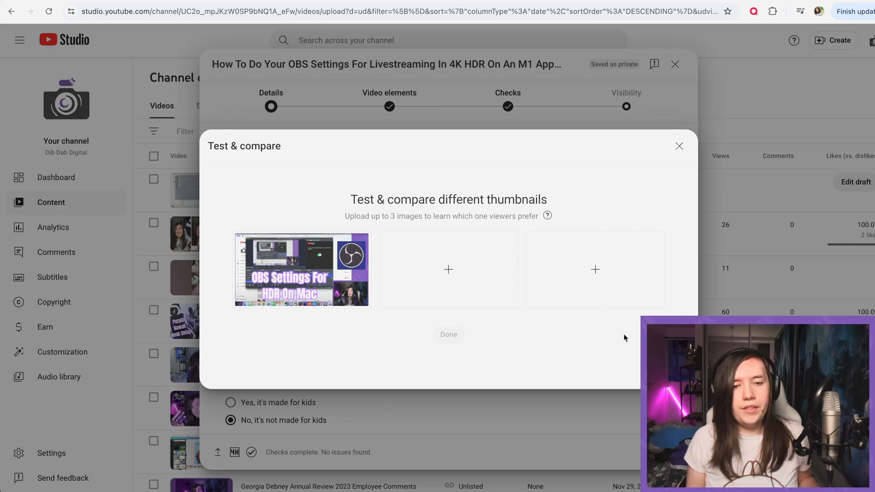
Switch back to the Canva thumbnail design and delete the OBS logo with the blue background
key(super+Tab)
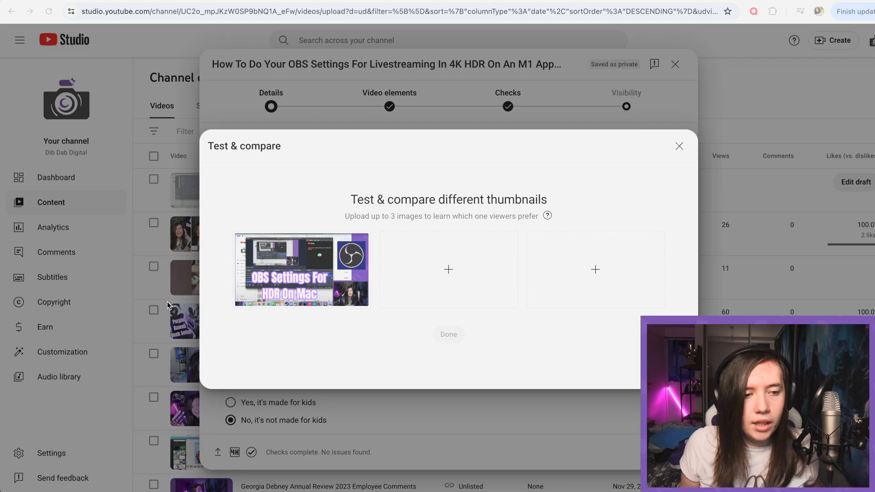
key(super+Tab)
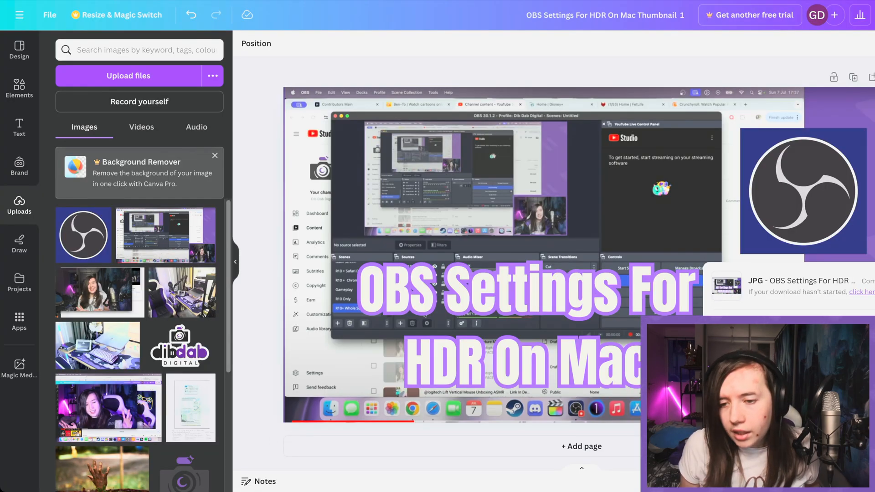
click(804, 181)
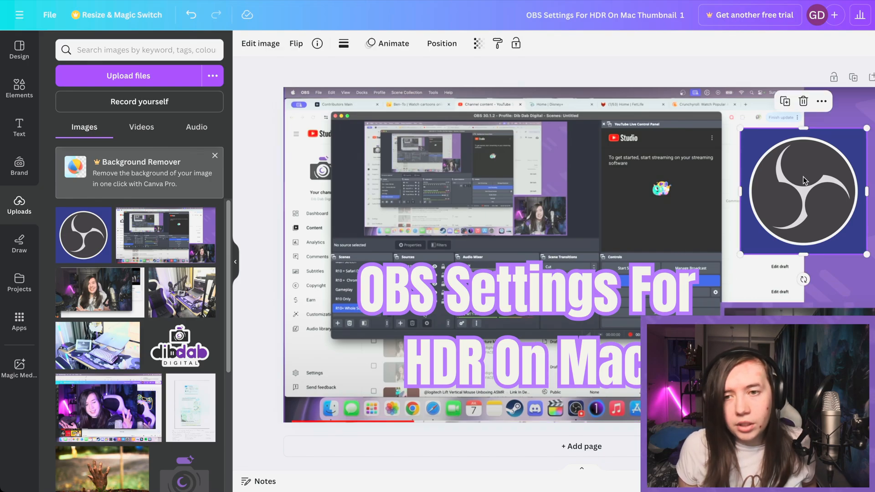
key(Delete)
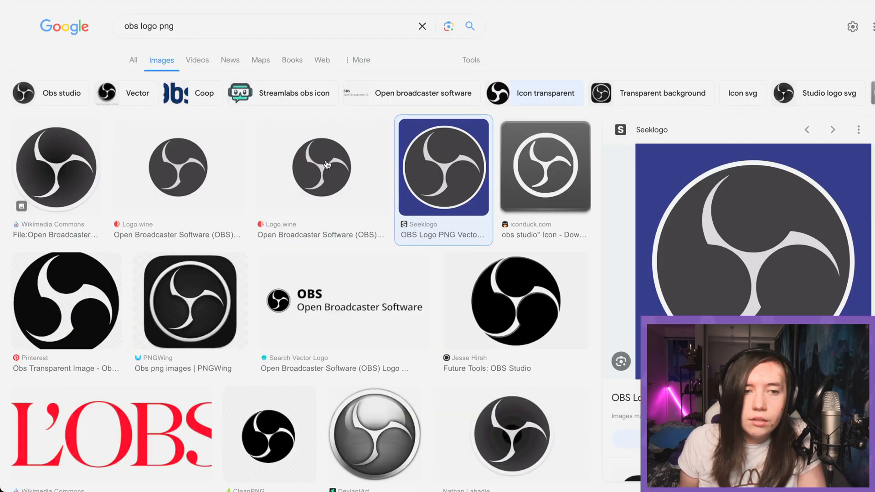
In the browser's "obs logo png" image results, open the background-free Logo.wine version and download the PNG logo
click(84, 174)
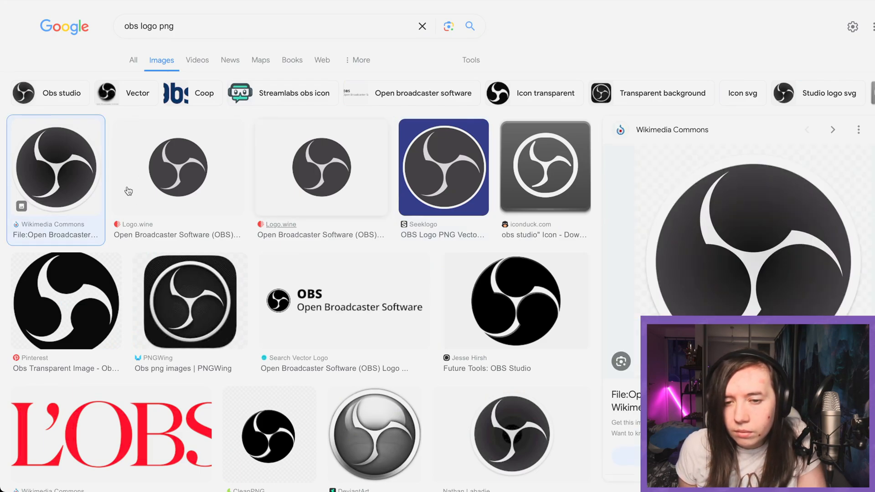
click(168, 170)
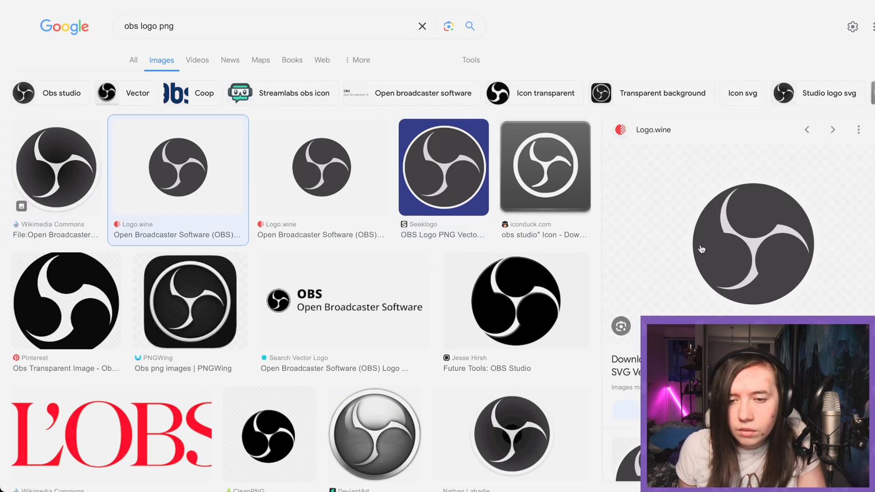
click(773, 284)
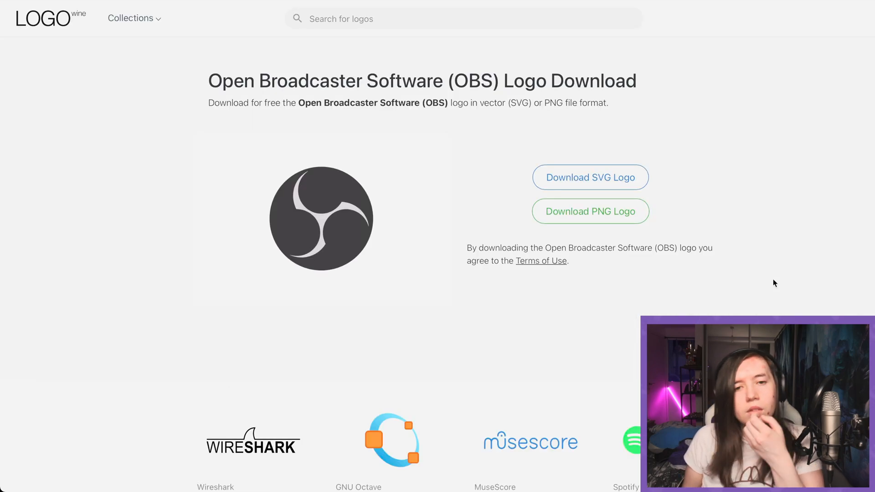
click(622, 209)
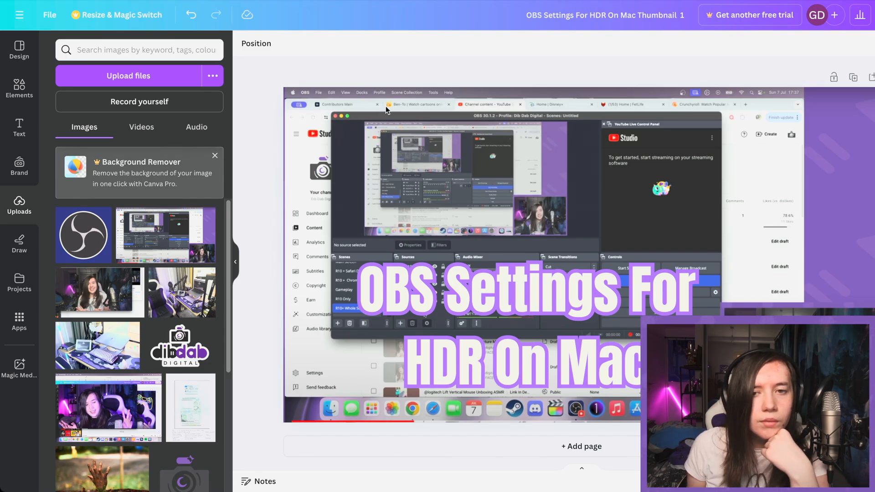
Add the downloaded OBS logo to the Canva thumbnail and move it to the upper right of the design
drag(467, 379, 349, 357)
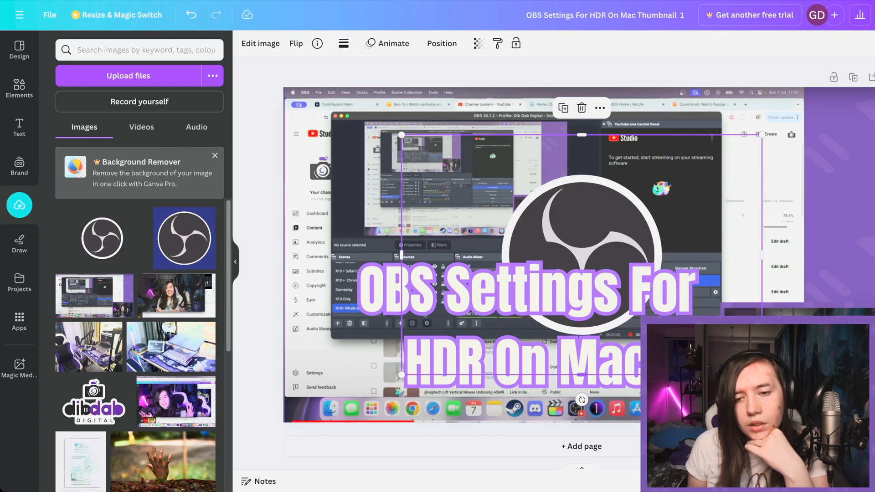
drag(598, 227, 760, 165)
Reposition the heading over the upper left of the screenshot and the OBS logo to its right
click(475, 282)
drag(475, 281, 502, 147)
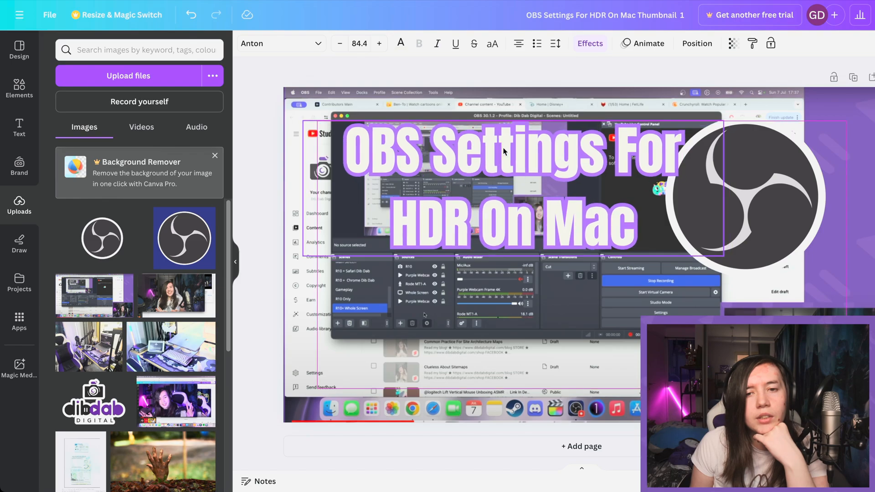
drag(744, 218, 639, 370)
drag(513, 201, 478, 195)
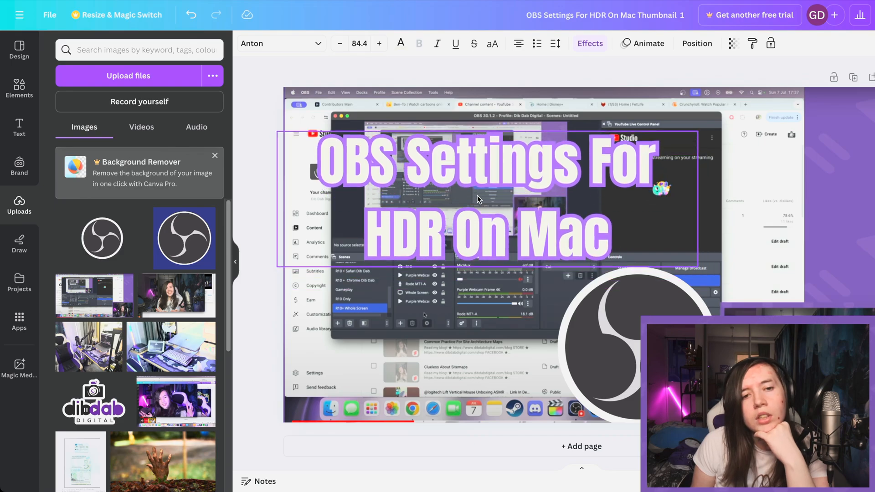
drag(666, 315, 804, 191)
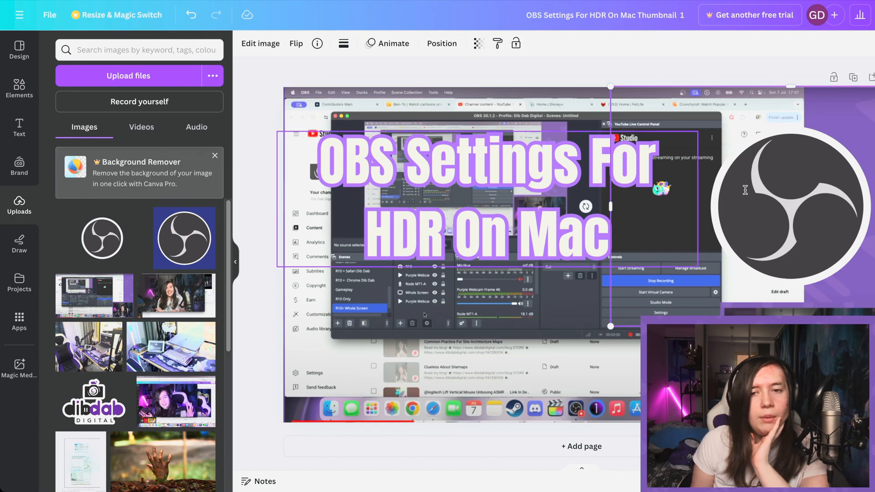
drag(530, 208, 479, 210)
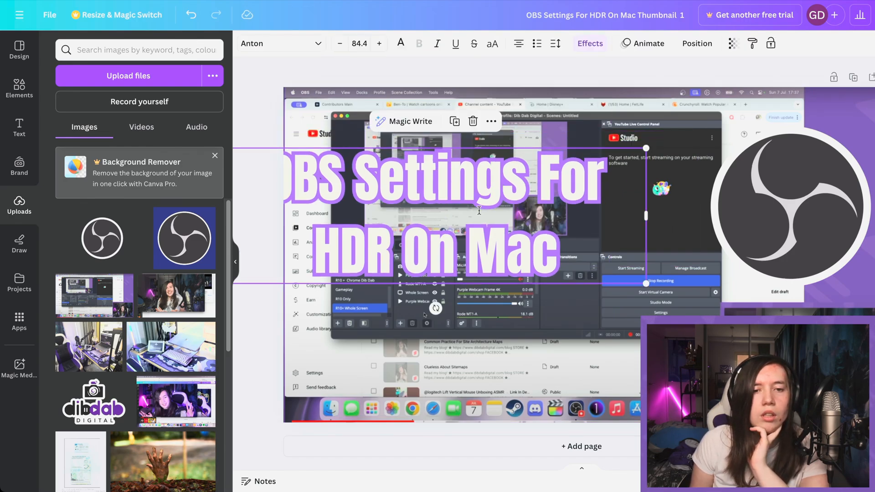
Break the heading into three lines reading "OBS Settings", "For HDR" and "On Mac"
click(534, 174)
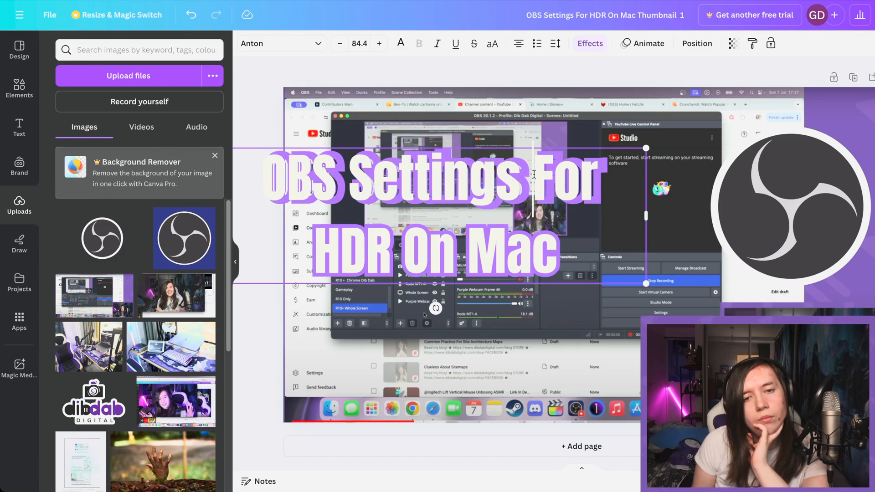
key(Return)
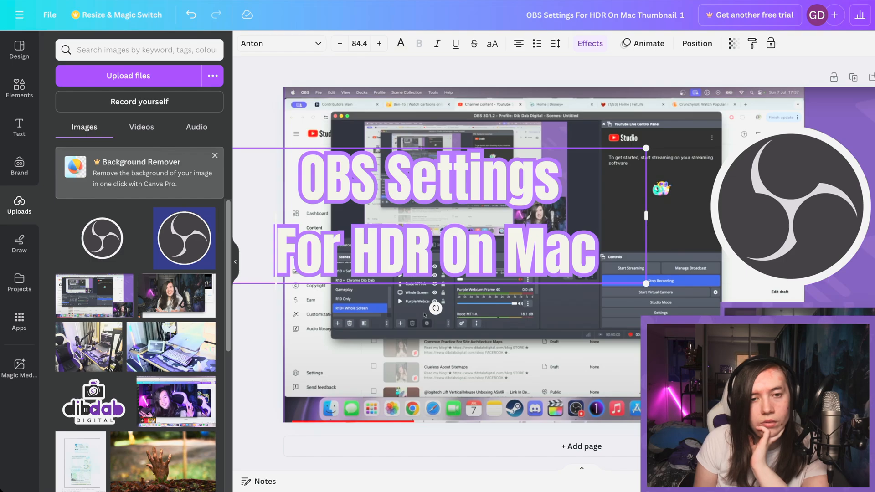
click(440, 232)
key(Return)
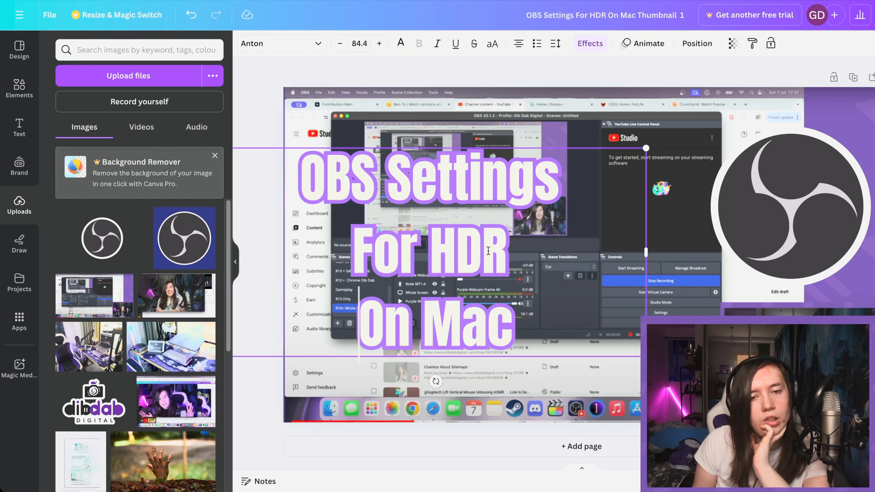
Change the heading's second line to "For 4K HDR" and its third line to "On Macbook Pro"
click(418, 250)
text(4K)
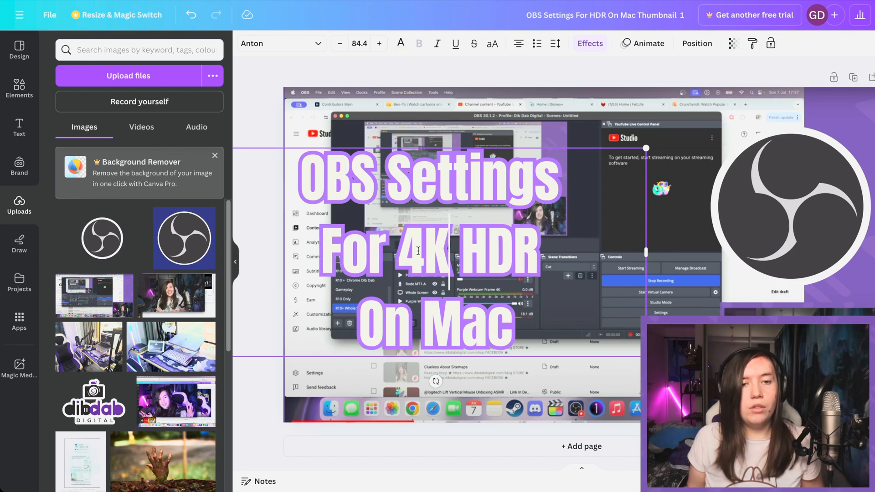
click(511, 323)
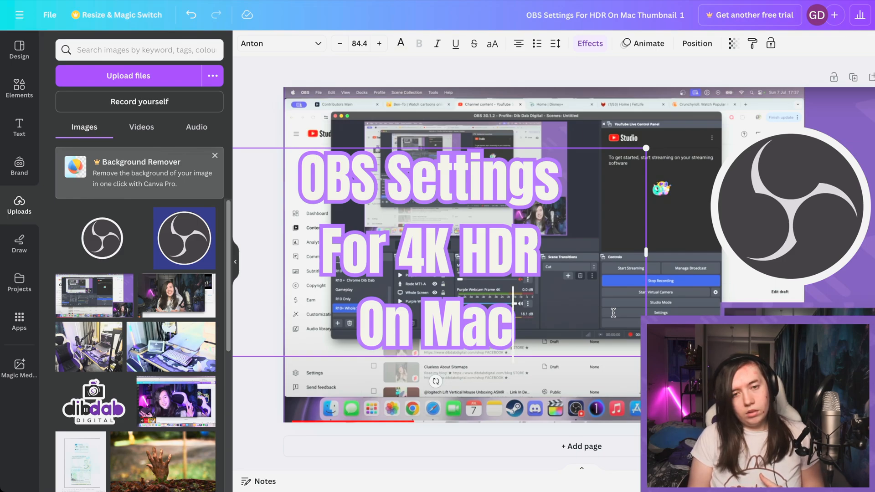
text(b)
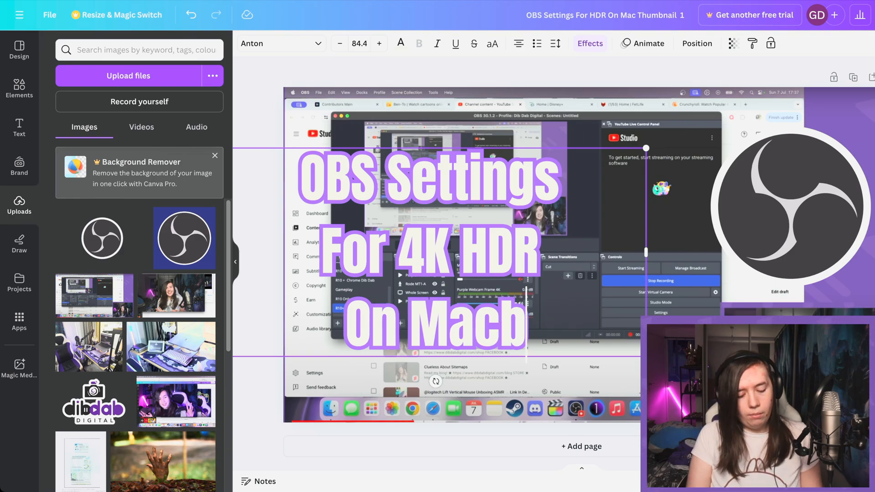
text(ook Pro)
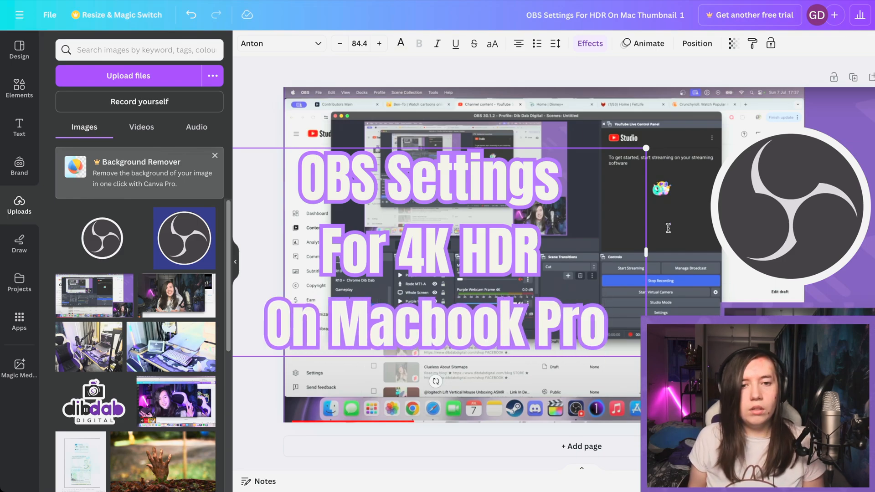
Move the heading right within the thumbnail, then shift the OBS logo left beside it and enlarge it slightly
click(747, 79)
drag(442, 239, 502, 245)
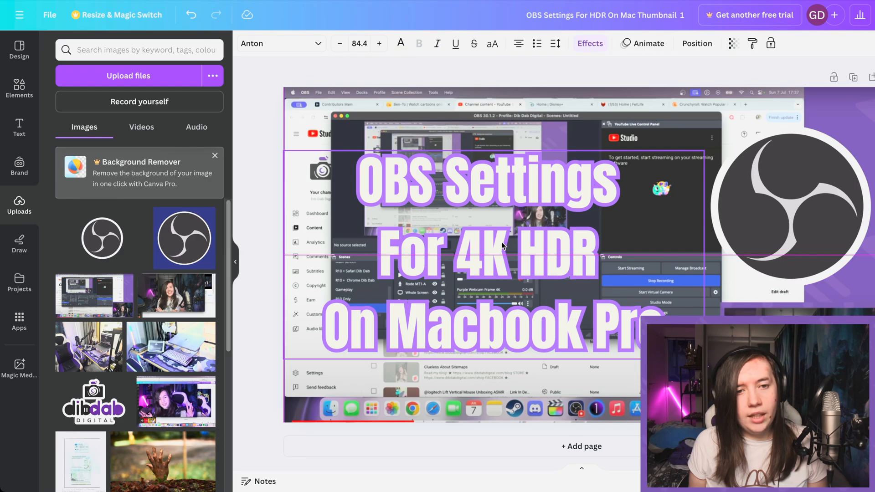
click(732, 189)
drag(766, 196, 708, 196)
drag(874, 87, 874, 69)
drag(706, 211, 710, 213)
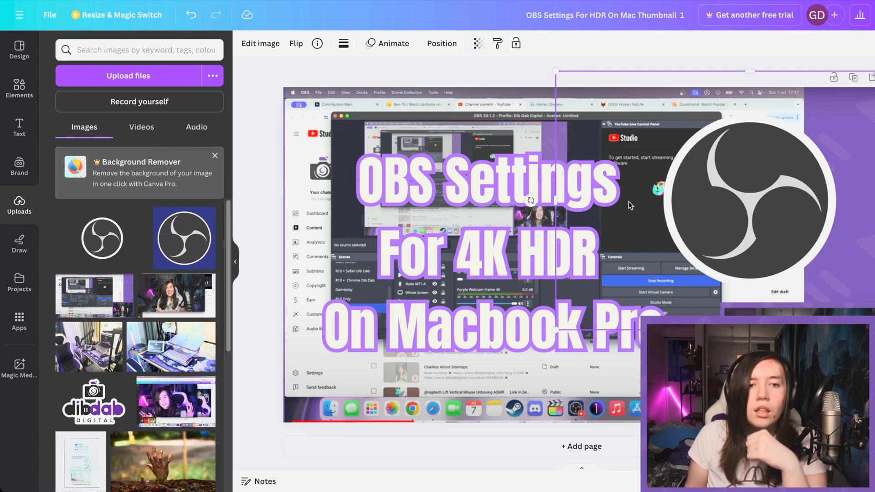
Rename the design as "OBS Settings For HDR On Mac Thumbnail 2"
click(308, 62)
click(692, 16)
key(BackSpace)
text(2)
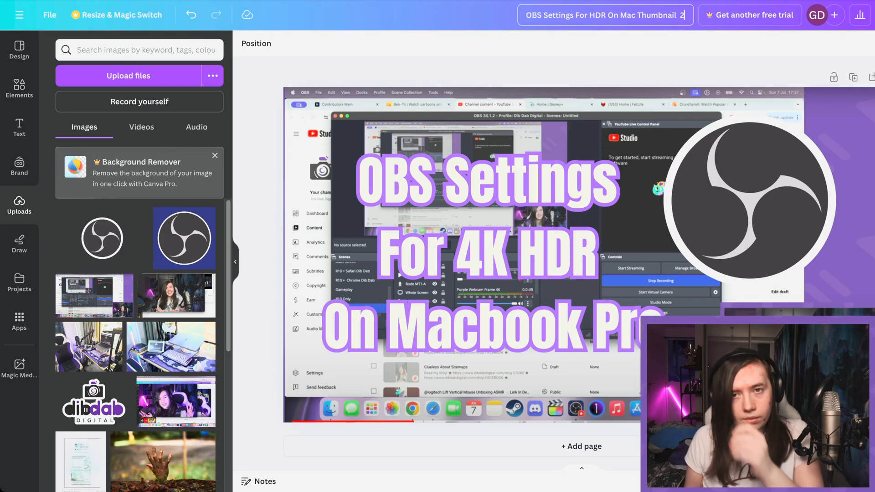
Download the second thumbnail as a JPG and save it in the 07/07/24 folder
click(874, 15)
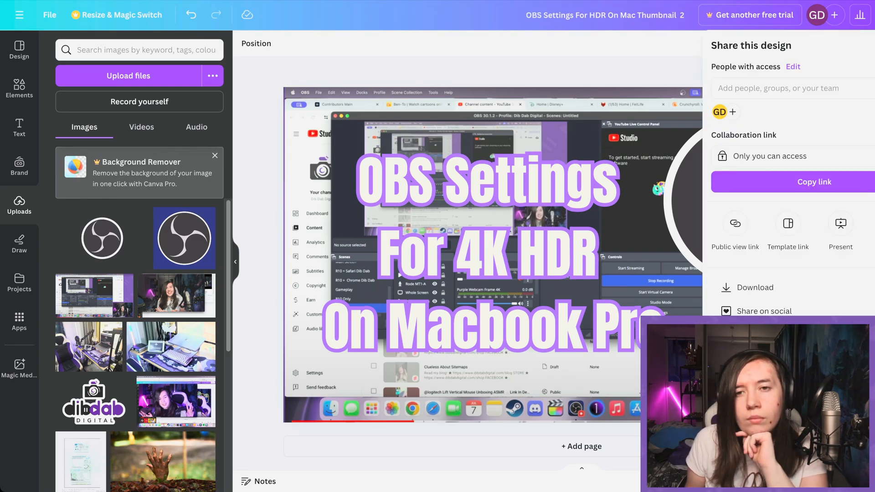
click(776, 286)
click(810, 256)
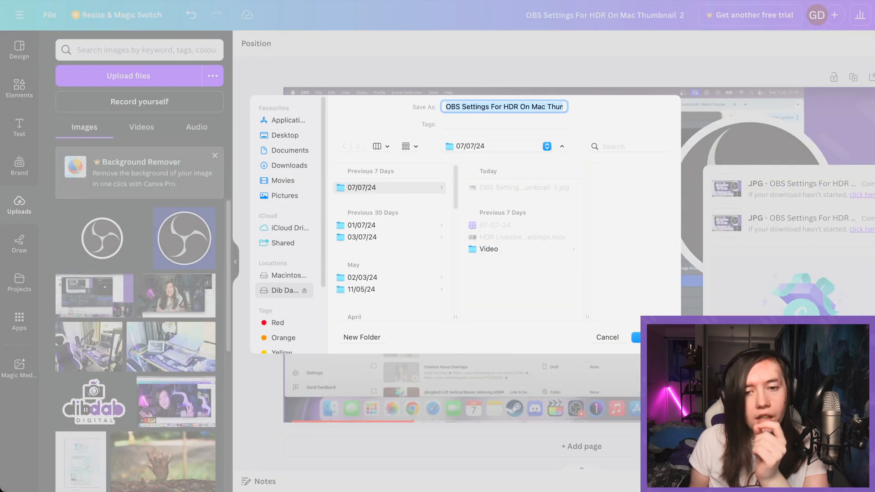
click(650, 337)
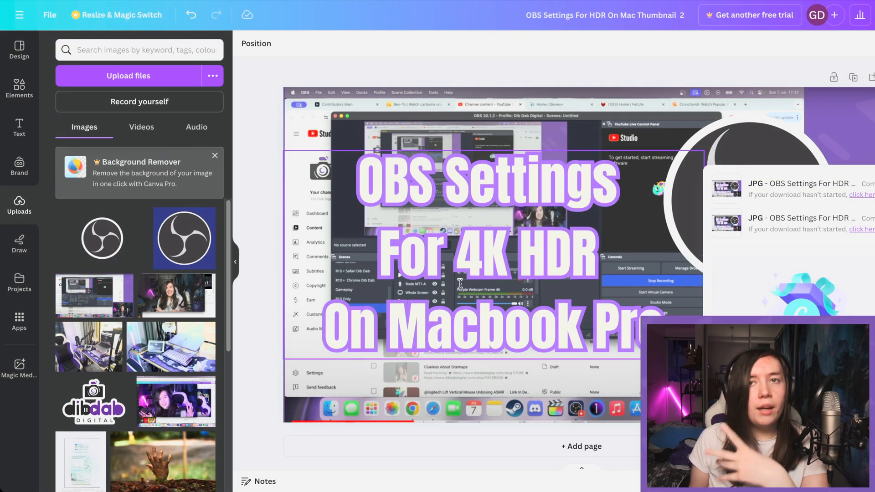
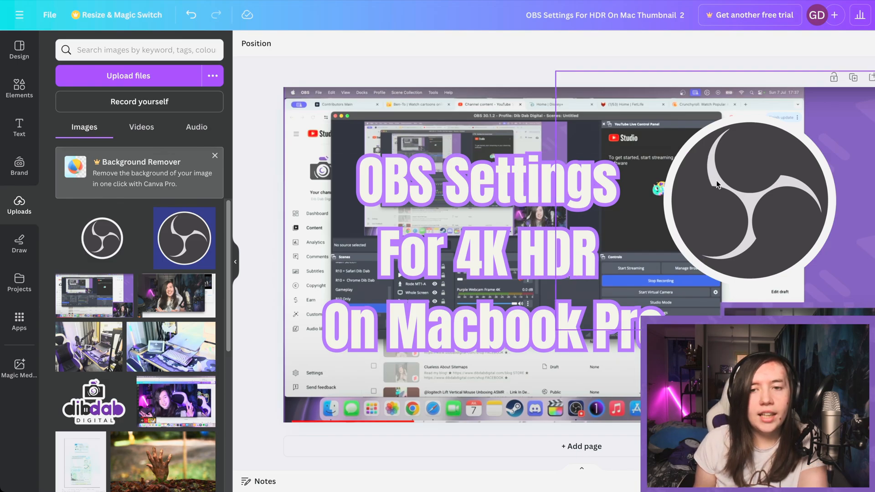
Replace "Macbook Pro" in the heading with "Apple" and move the heading slightly left
click(742, 184)
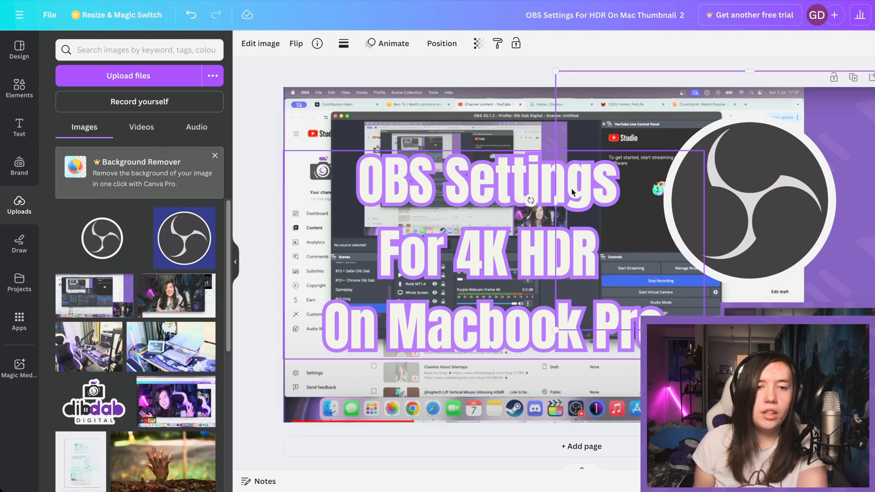
click(492, 179)
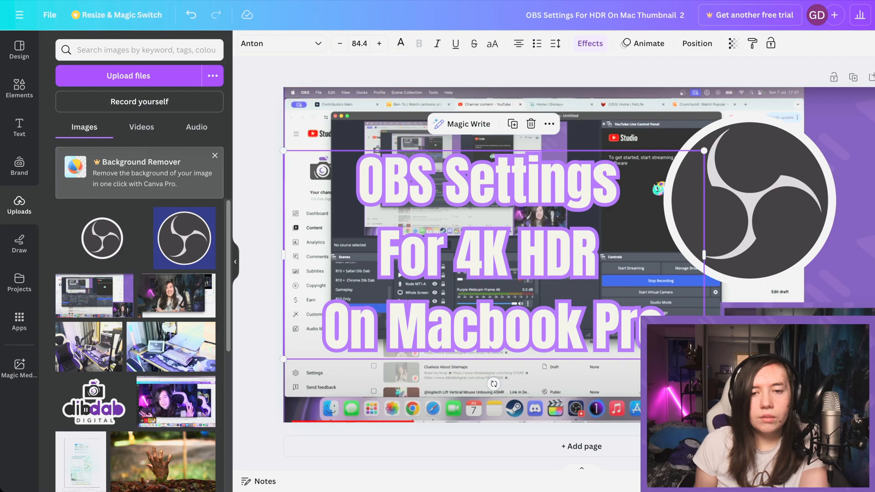
click(666, 329)
drag(665, 329, 396, 347)
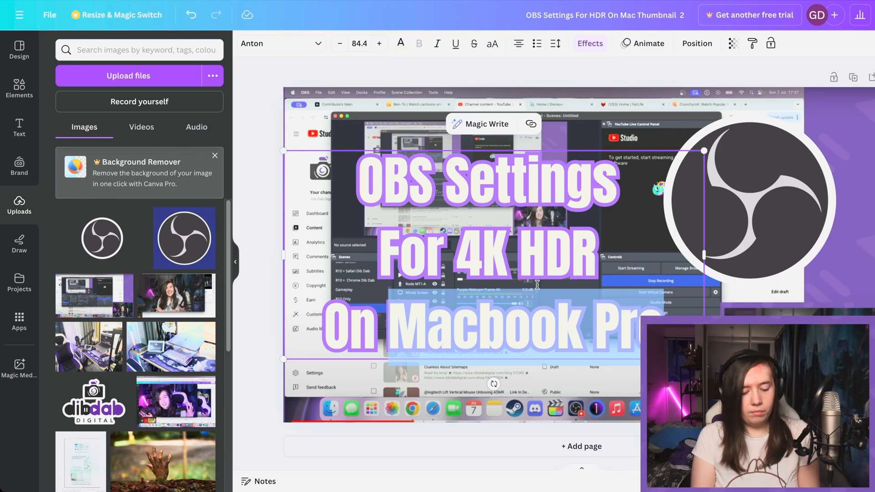
text(Apple)
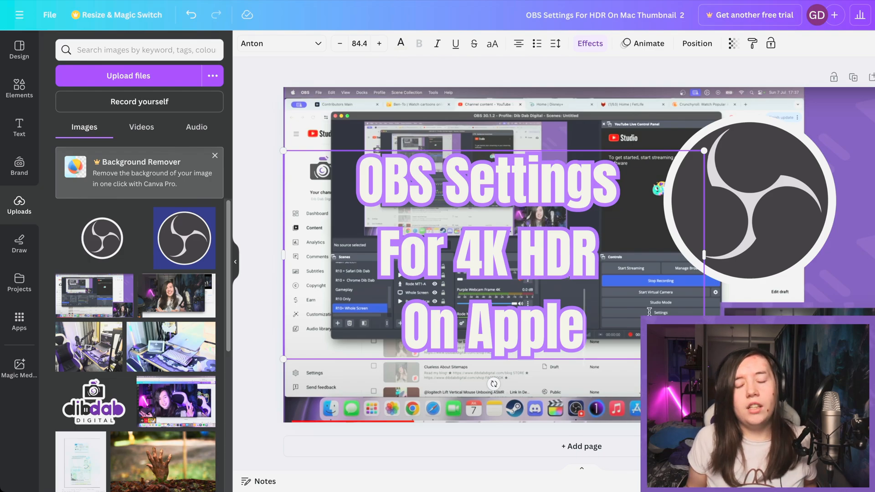
click(774, 238)
drag(532, 252, 505, 255)
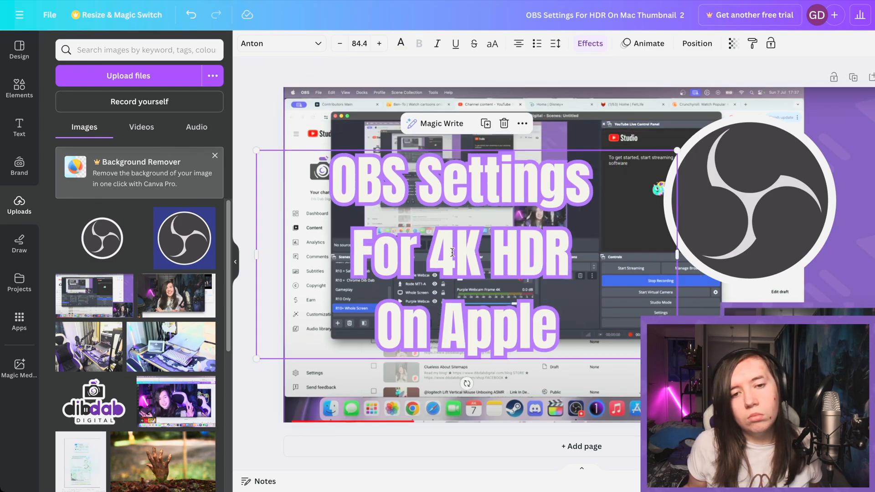
Remove the words "For" and "On" from the heading, joining "Apple" to the "4K HDR" line
click(417, 254)
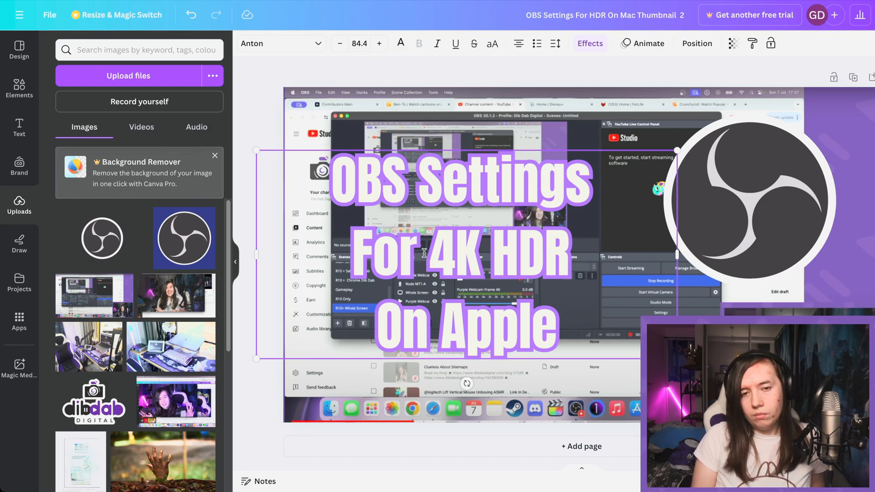
key(BackSpace)
key(BackSpace)
key(BackSpace)
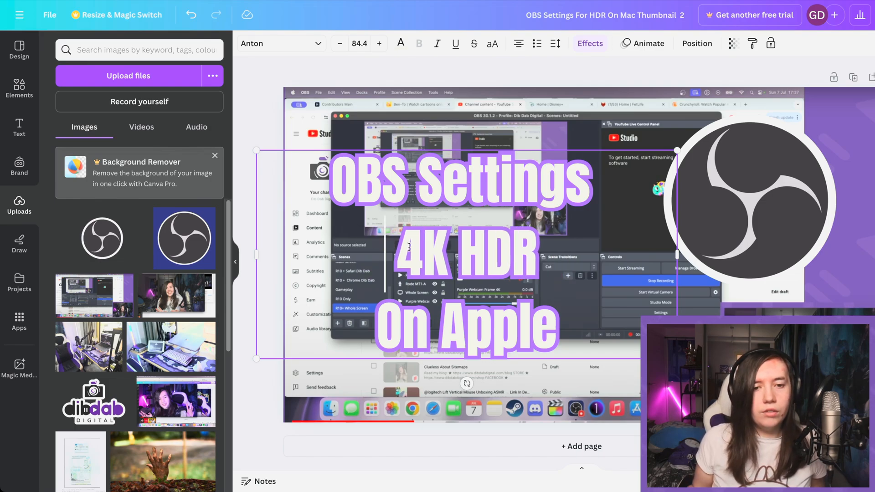
click(418, 326)
key(BackSpace)
key(BackSpace)
key(BackSpace)
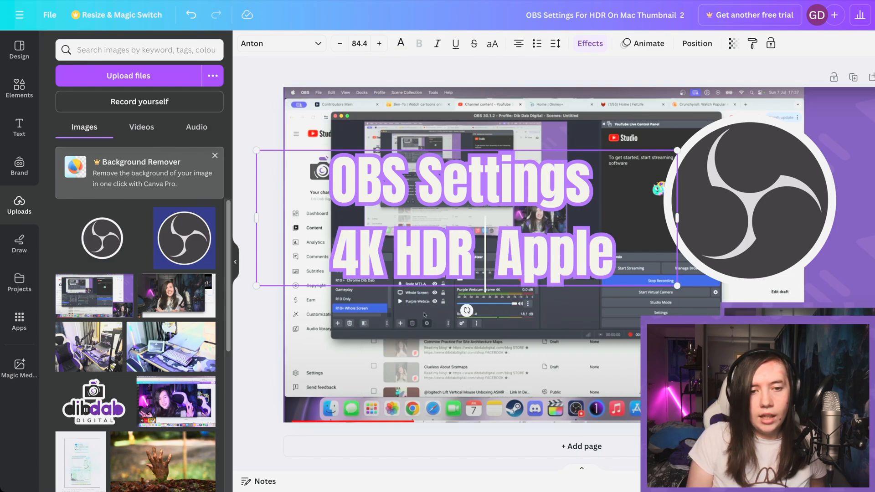
Put "Apple" on its own third line of the heading and add "Mac" after it
key(Return)
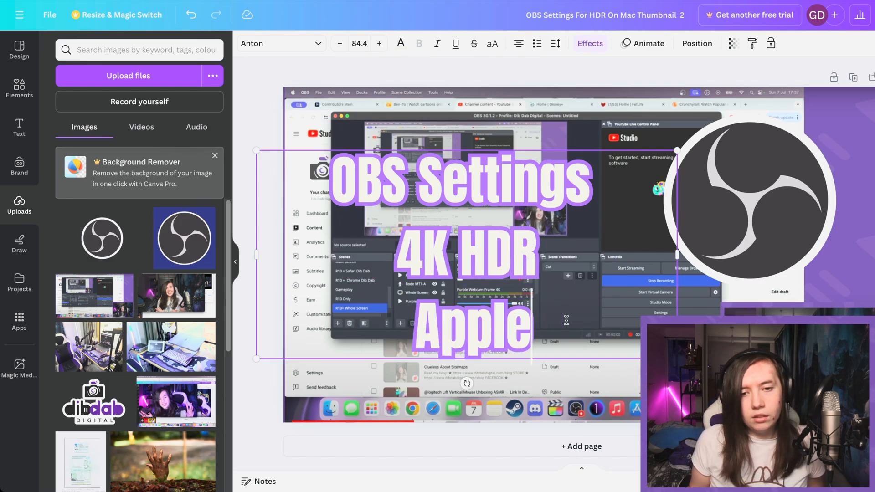
text(Mac)
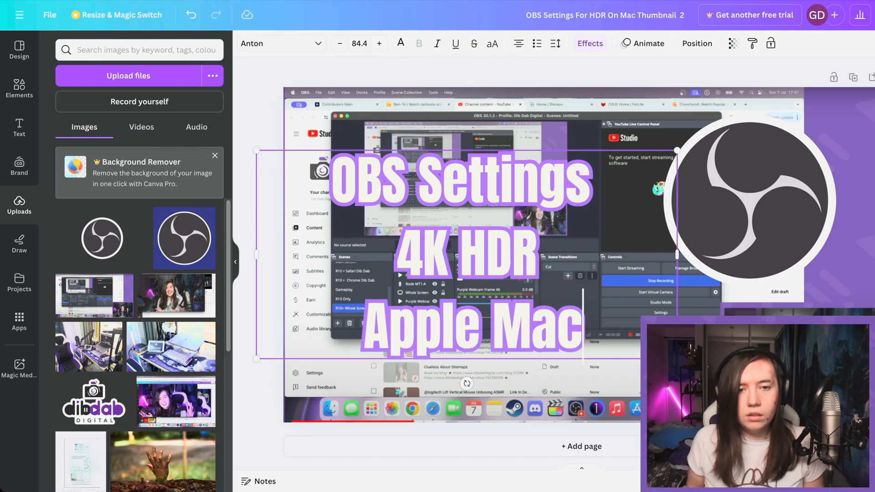
key(Up)
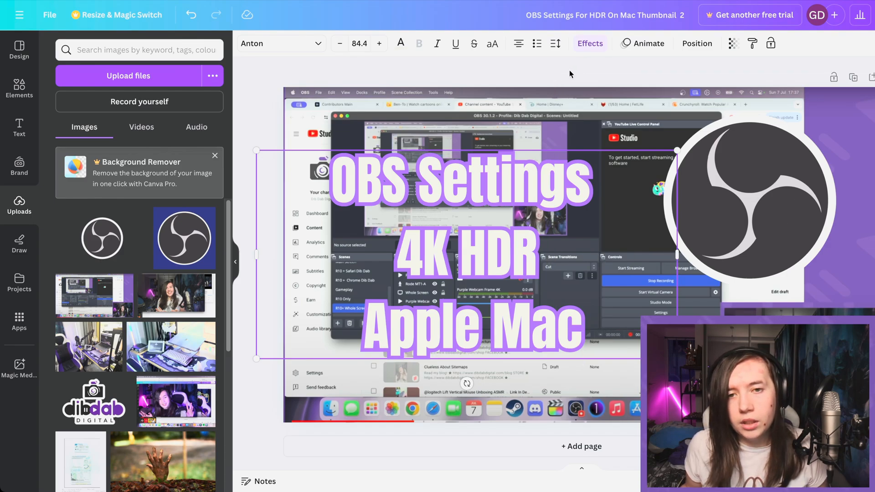
click(457, 81)
click(498, 166)
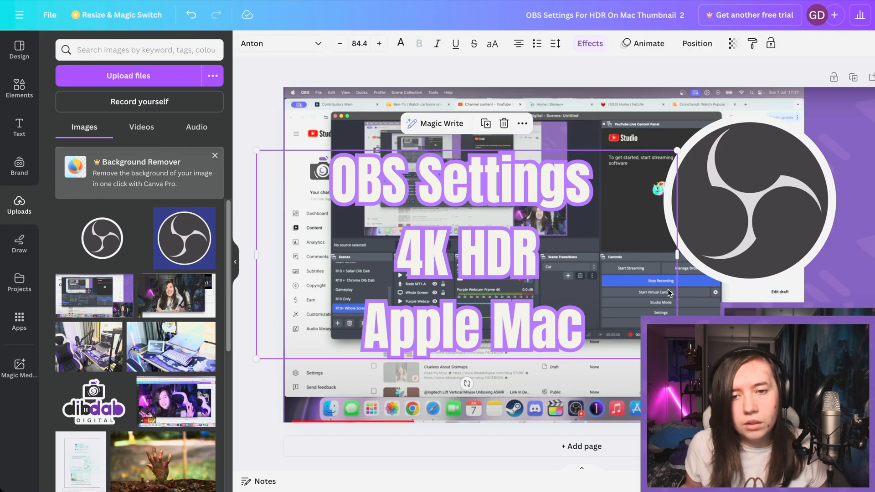
Reposition the three-line heading in the upper middle of the screenshot and shift the round OBS logo slightly to the right
drag(671, 255, 595, 256)
drag(654, 236, 689, 218)
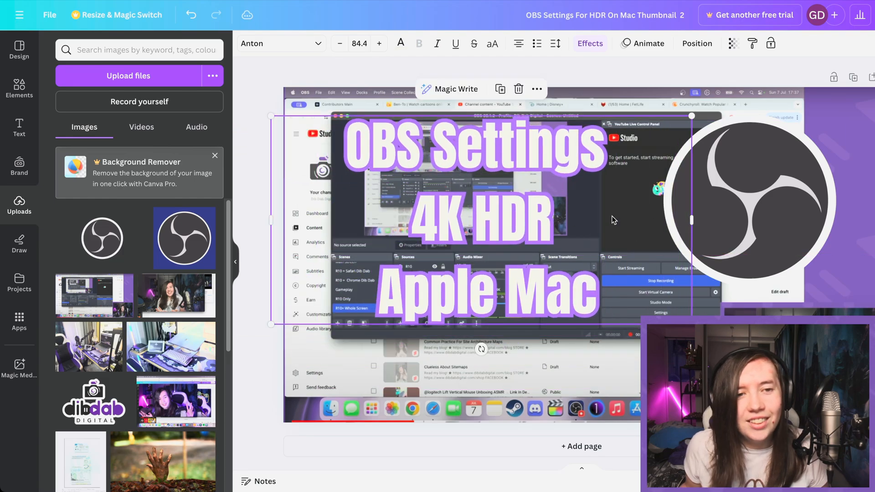
drag(512, 227, 487, 248)
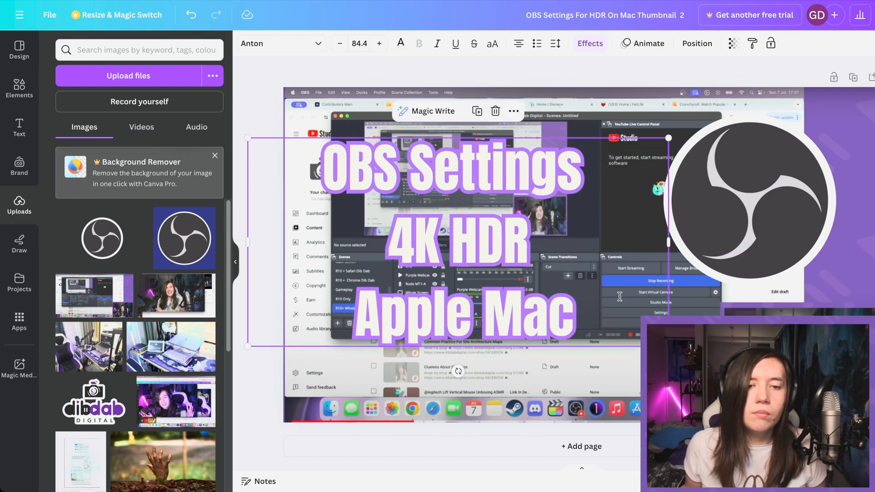
drag(393, 291, 424, 314)
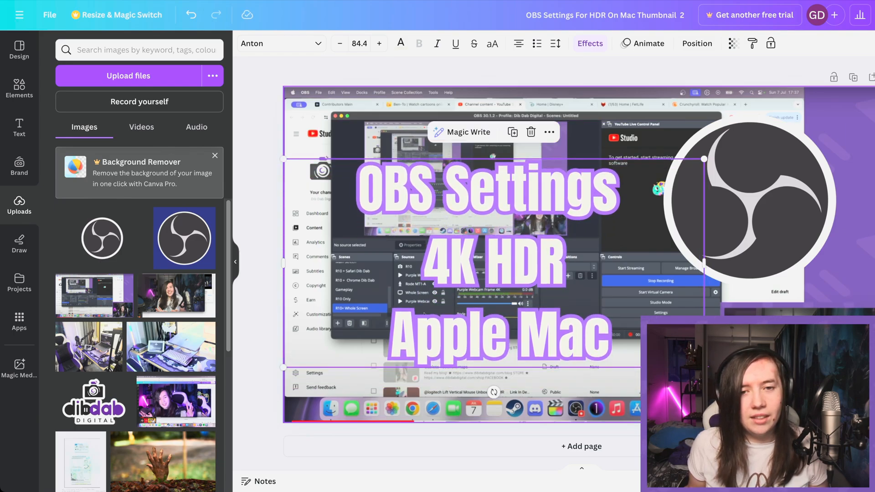
key(Escape)
drag(470, 251, 464, 214)
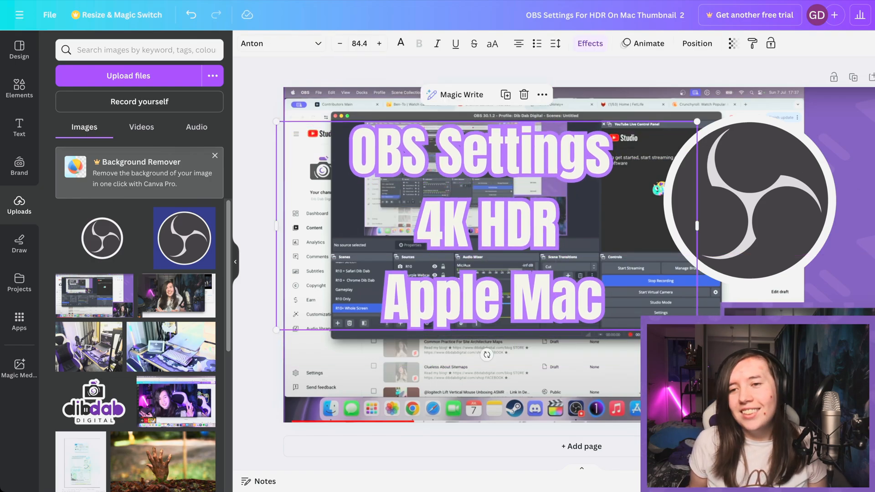
key(Escape)
click(778, 241)
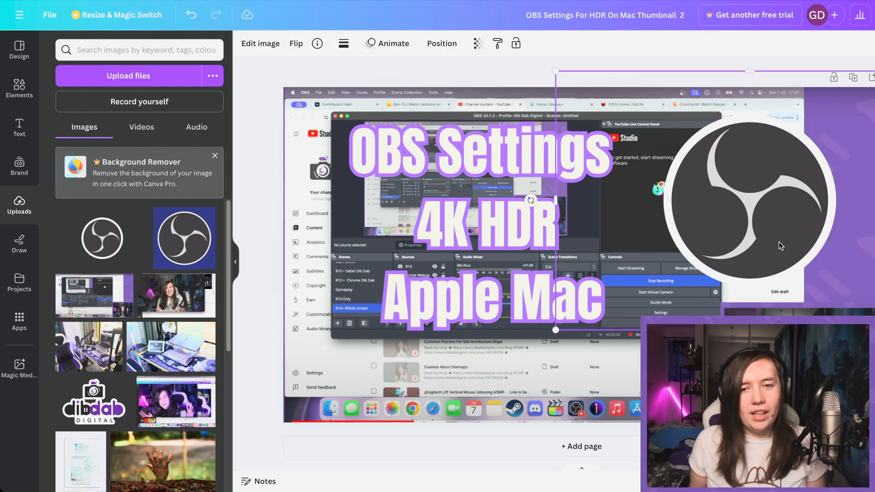
mouse_move(761, 218)
mouse_down()
mouse_move(737, 220)
mouse_move(765, 214)
mouse_up()
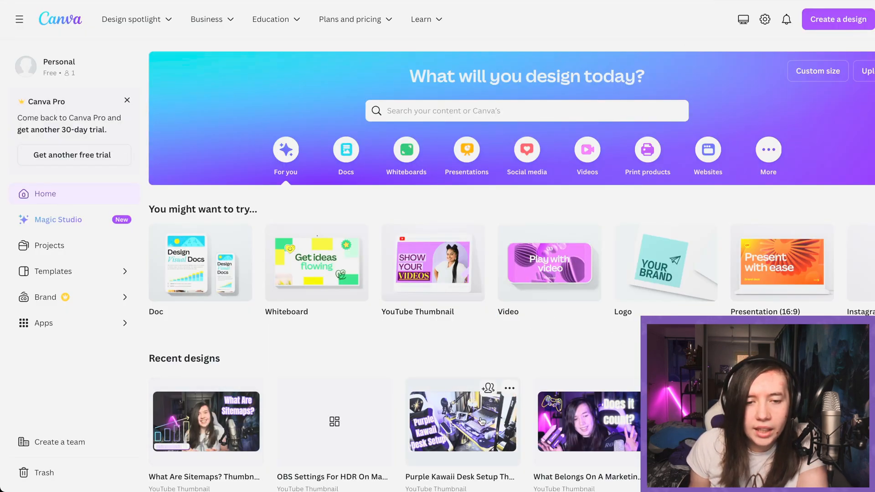
Copy the large gold sparkle from the "Purple Kawaii Desk Setup Thumbnail" design and place it on the OBS logo's upper right edge
click(482, 421)
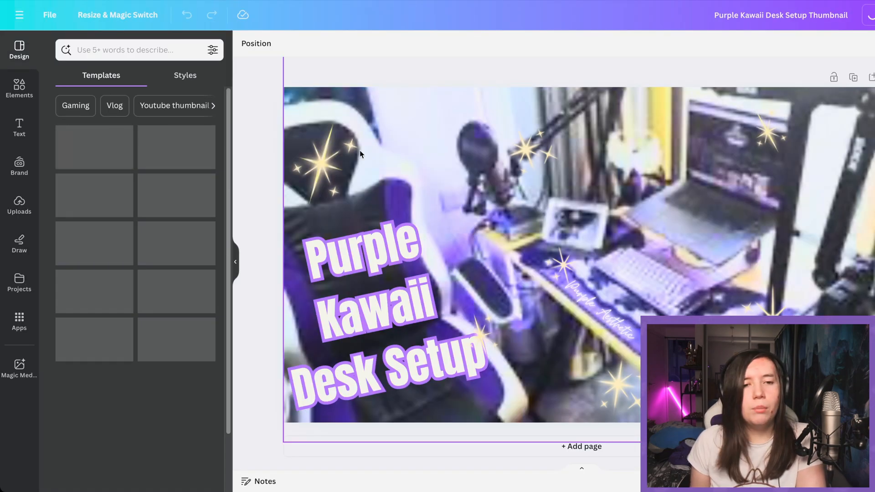
click(337, 159)
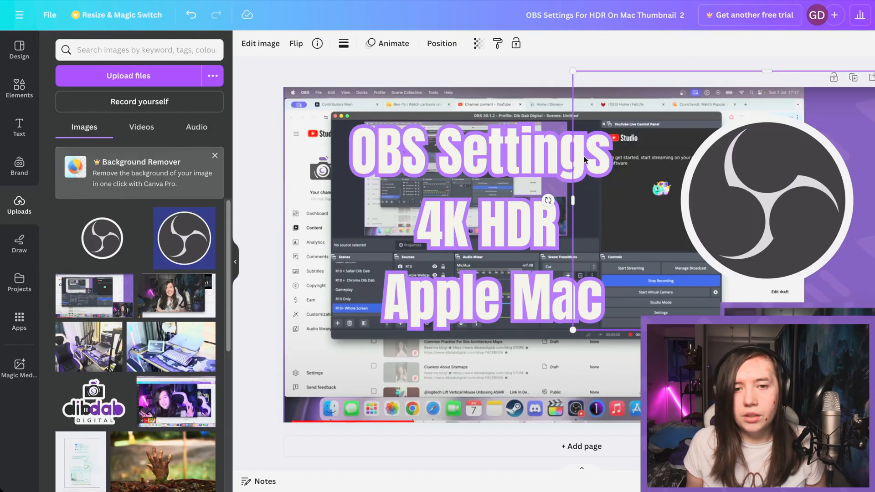
click(494, 354)
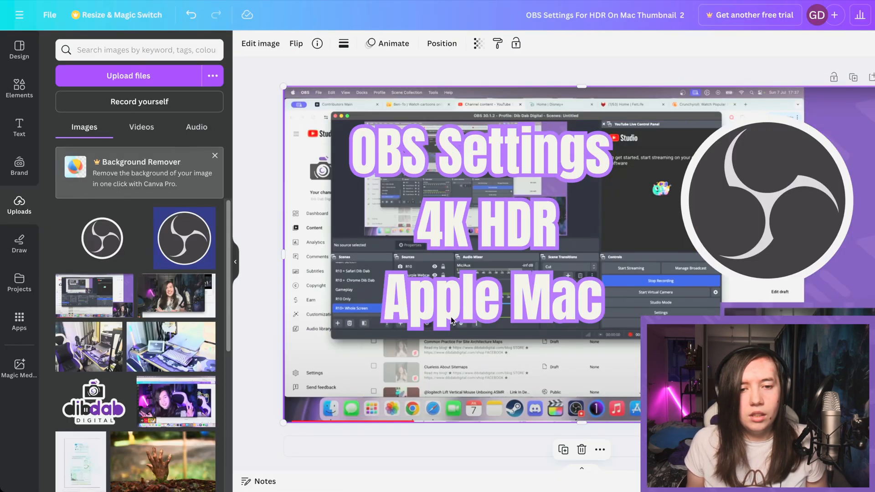
click(255, 148)
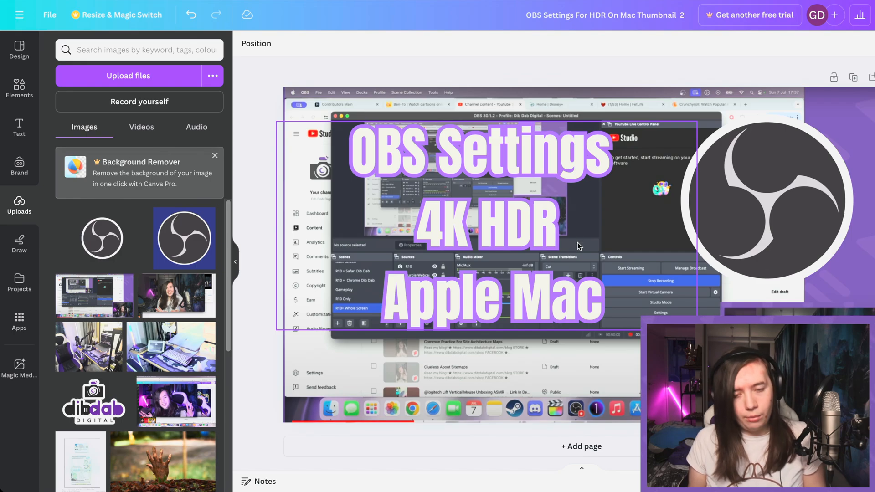
click(338, 191)
drag(319, 164, 854, 156)
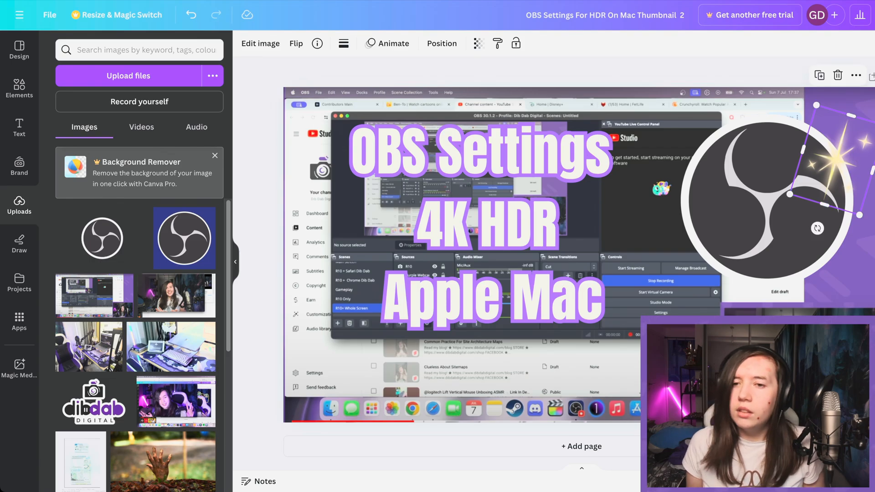
click(874, 164)
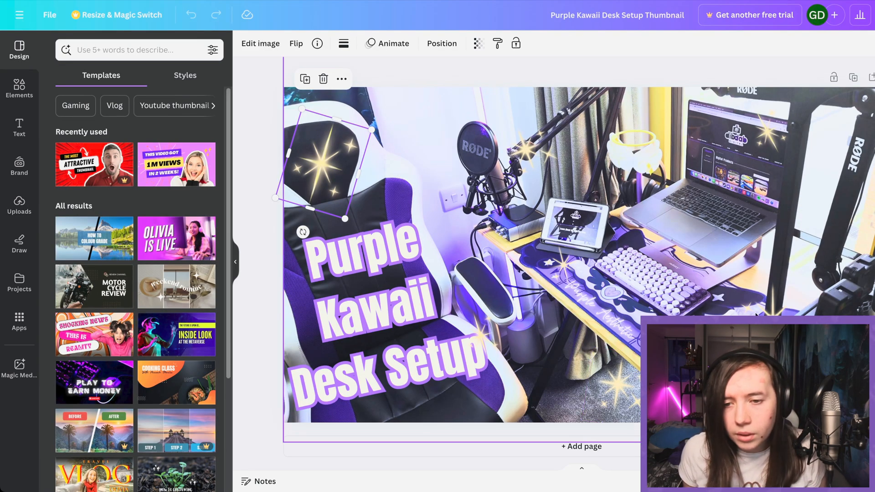
Copy two more sparkles from the desk setup design, placing the small one beside "Apple" and the other at the end of "4K HDR"
click(564, 270)
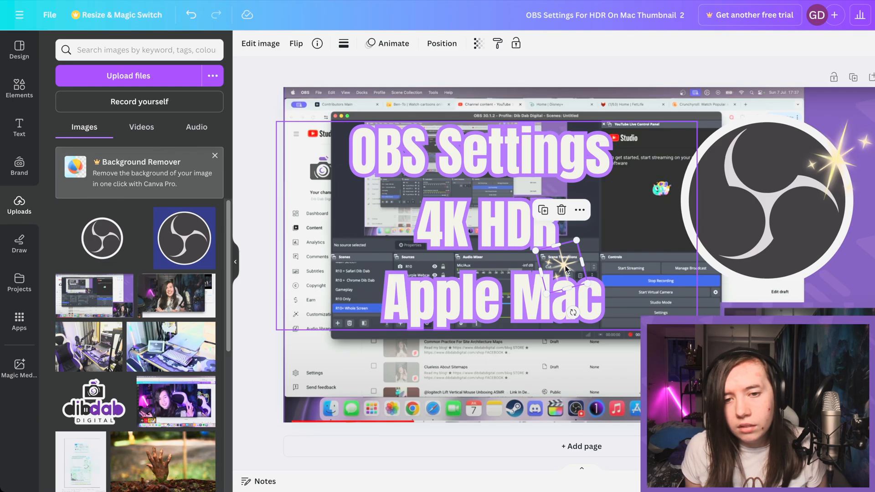
drag(552, 265, 372, 320)
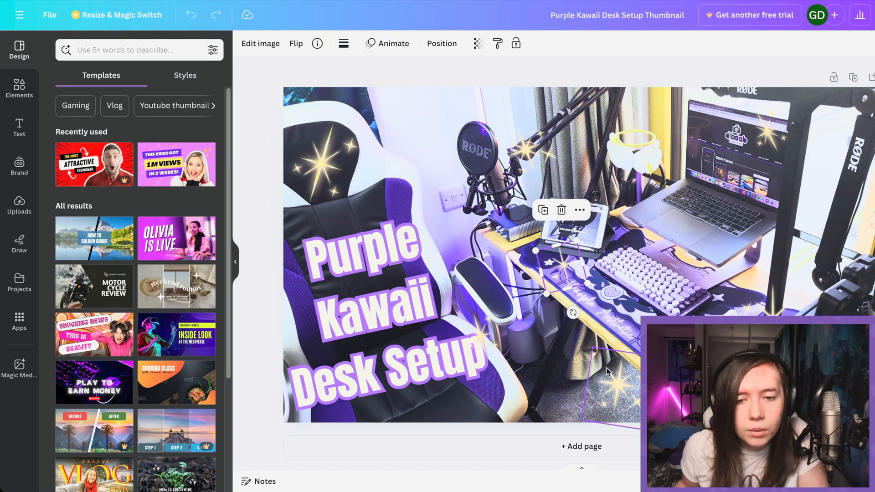
click(610, 374)
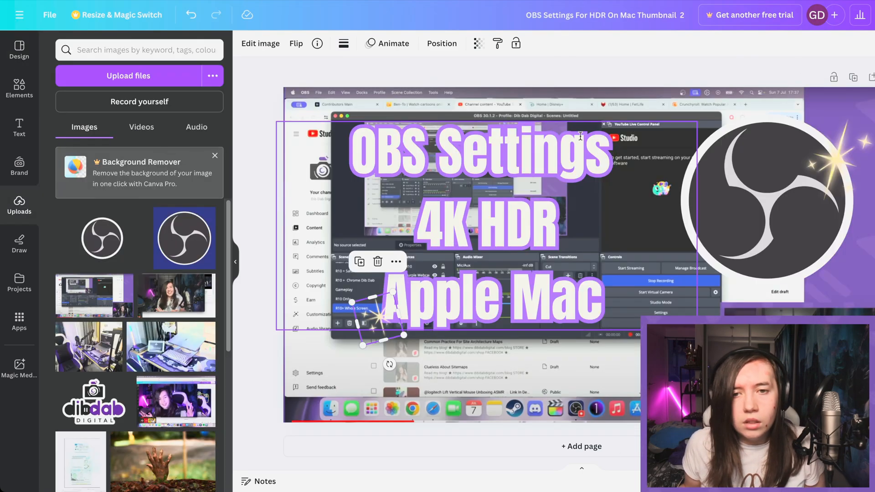
drag(391, 313, 620, 169)
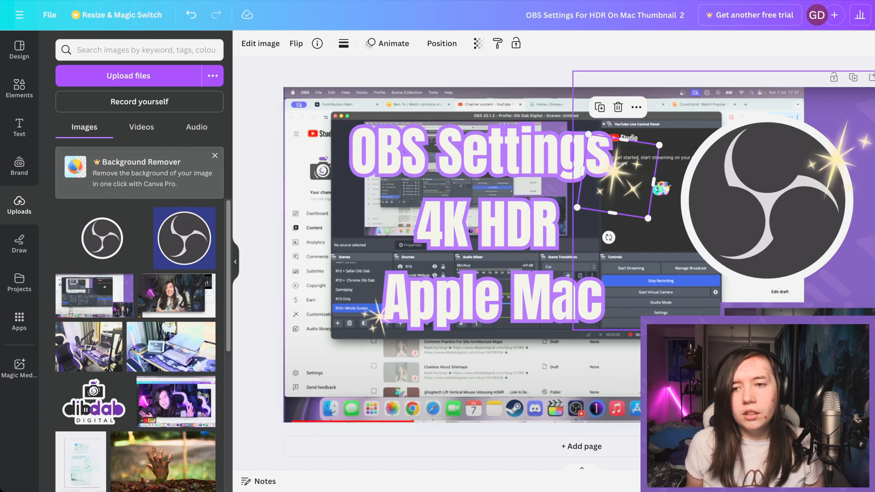
key(Escape)
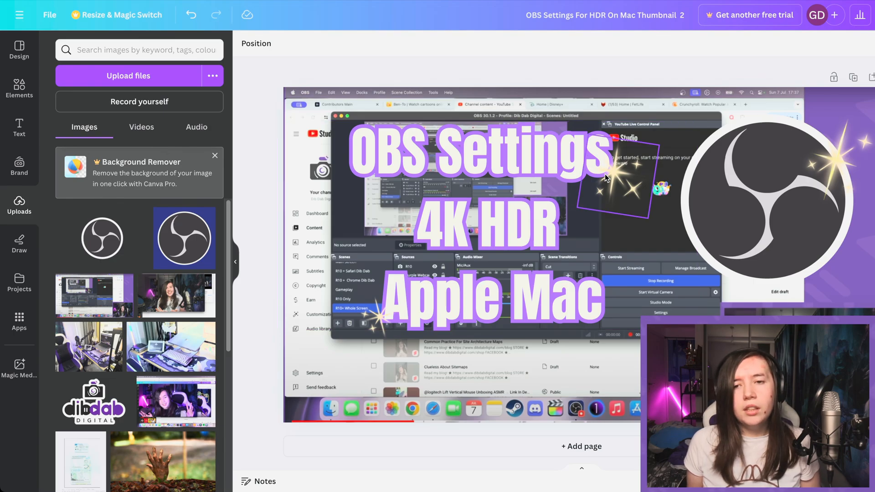
drag(606, 174, 581, 206)
drag(563, 206, 552, 204)
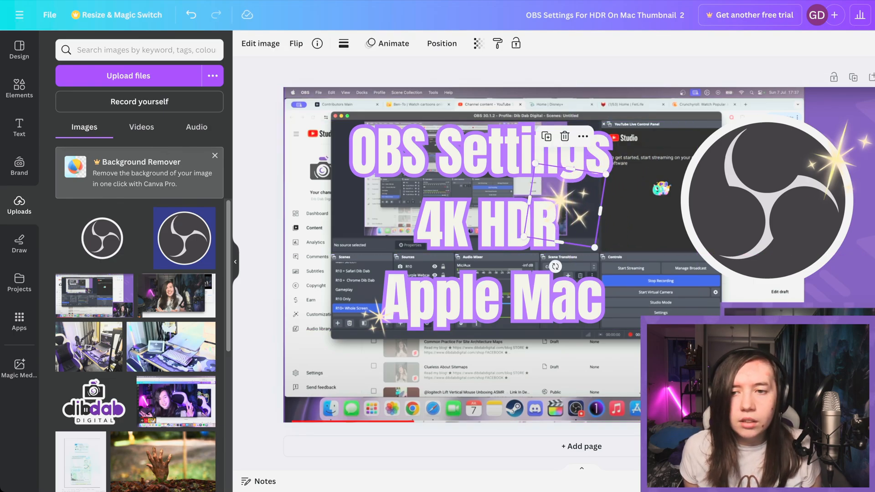
key(Escape)
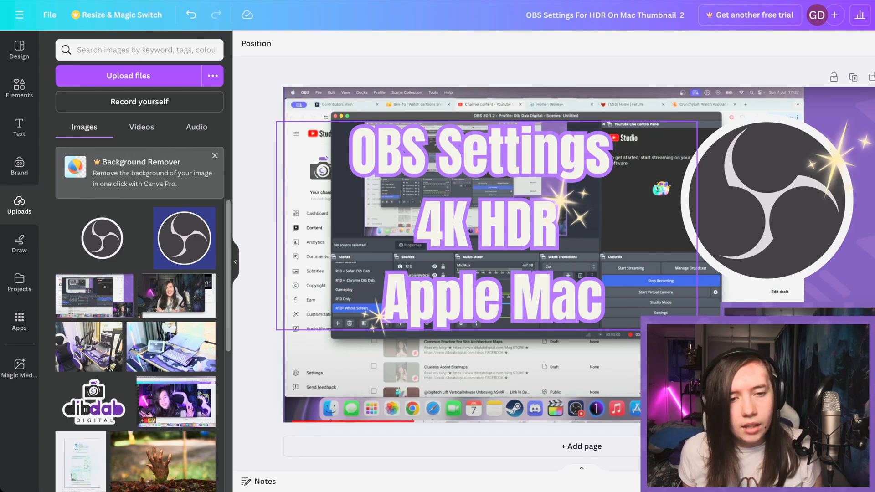
Place a rotated copy of the sparkle beside "4K HDR" over the upper edge of the thumbnail's webcam picture
click(365, 319)
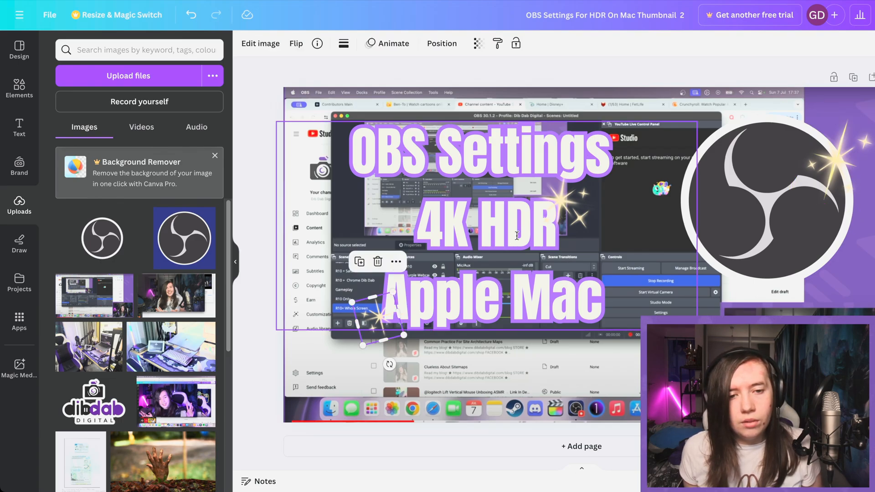
click(593, 203)
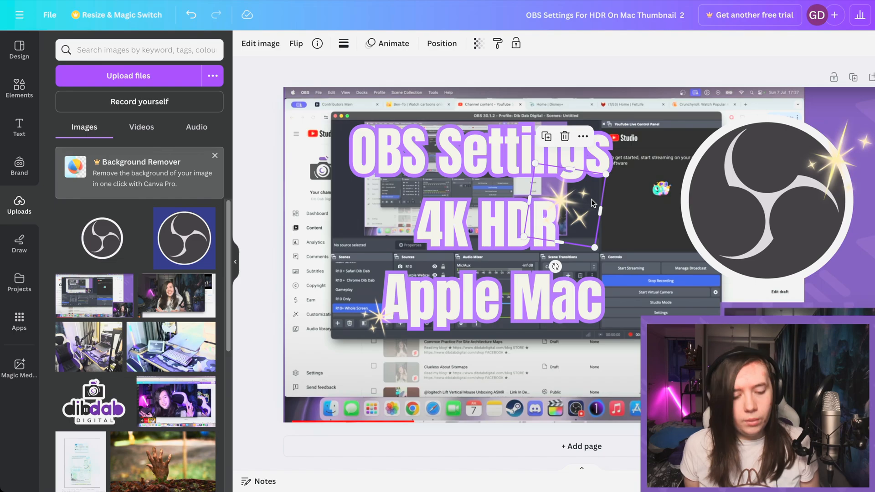
drag(555, 266, 634, 255)
drag(570, 221, 754, 340)
drag(770, 385, 764, 357)
drag(755, 324, 755, 345)
key(Escape)
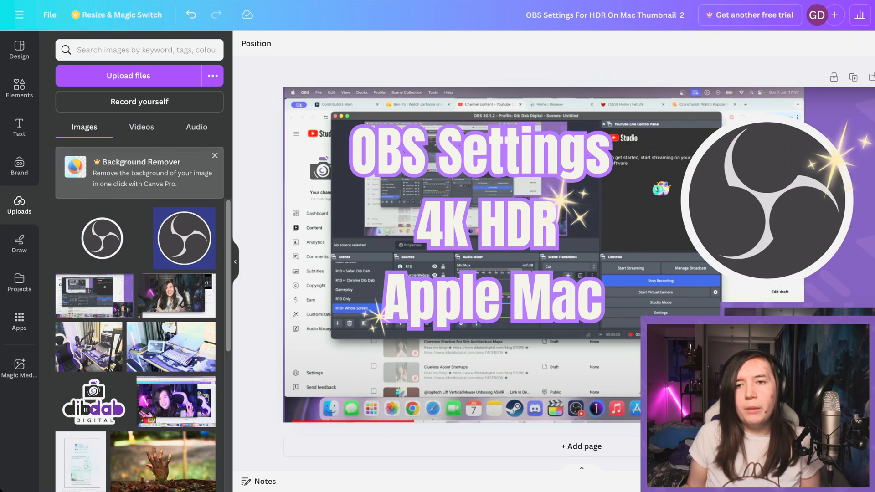
Rename the design as "OBS Settings For HDR On Mac Thumbnail 3"
click(670, 15)
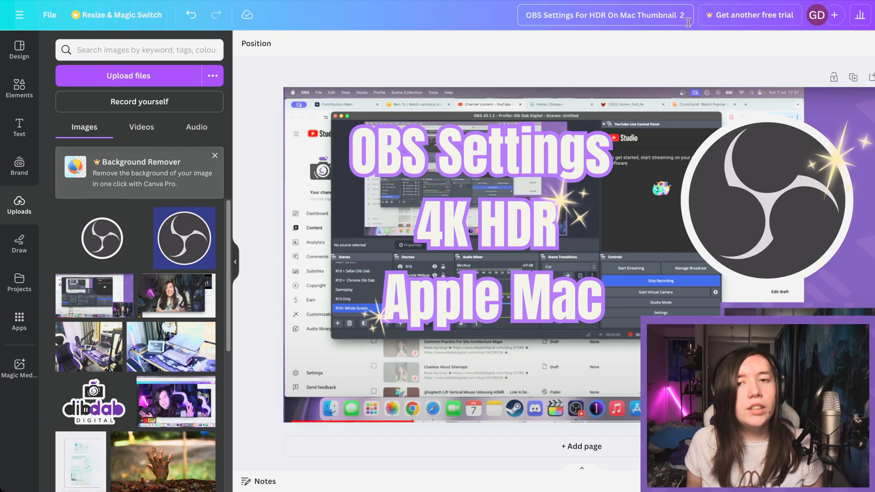
key(BackSpace)
text(3)
key(Return)
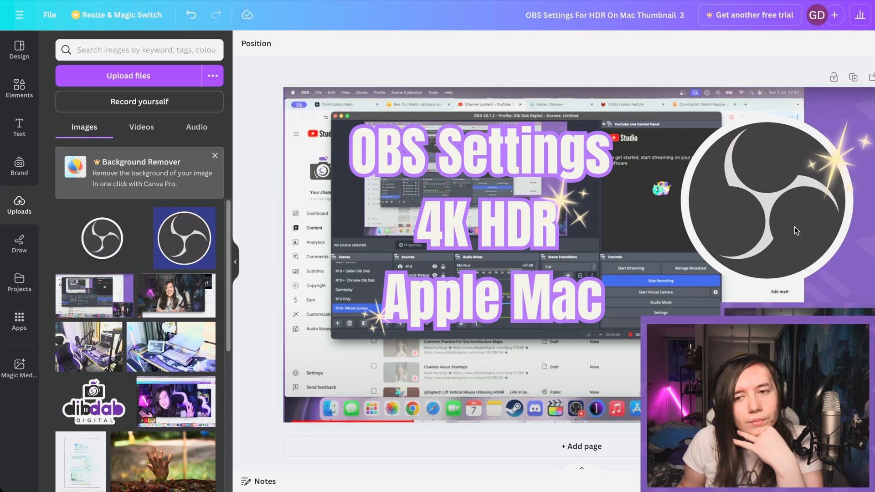
click(685, 15)
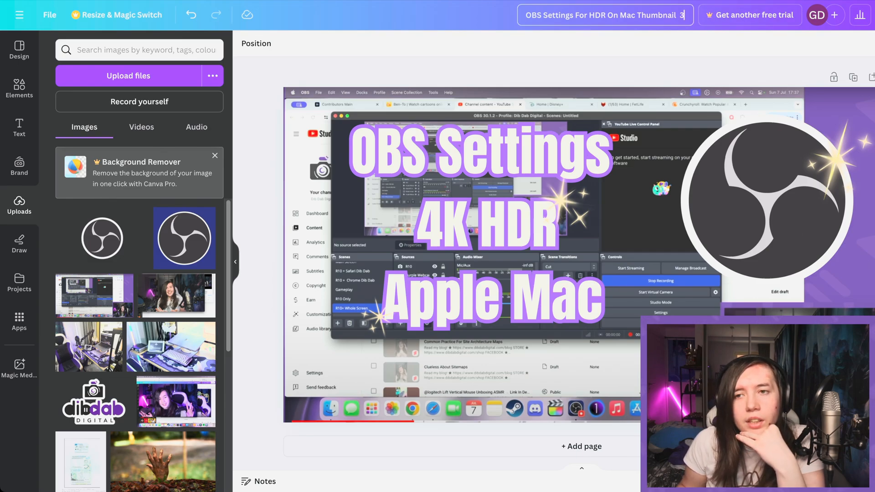
Download the third thumbnail as a 1,280 × 720 px JPG and save it in the 07/07/24 folder
click(874, 15)
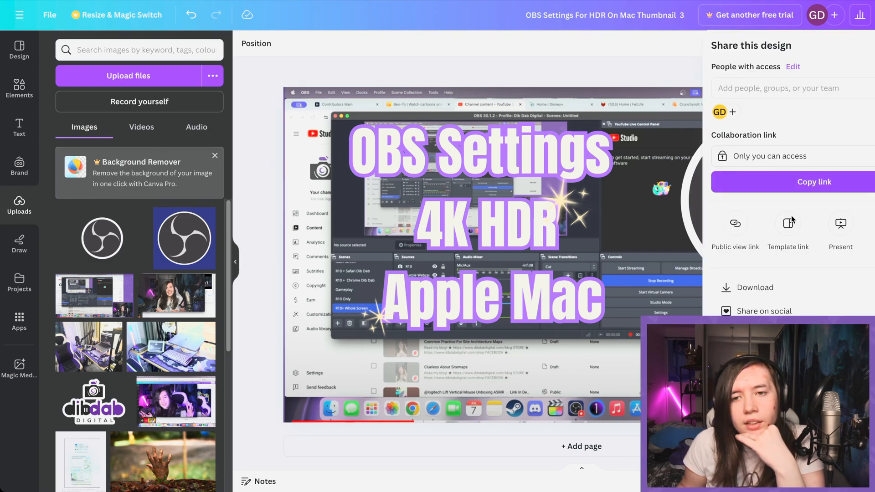
click(756, 283)
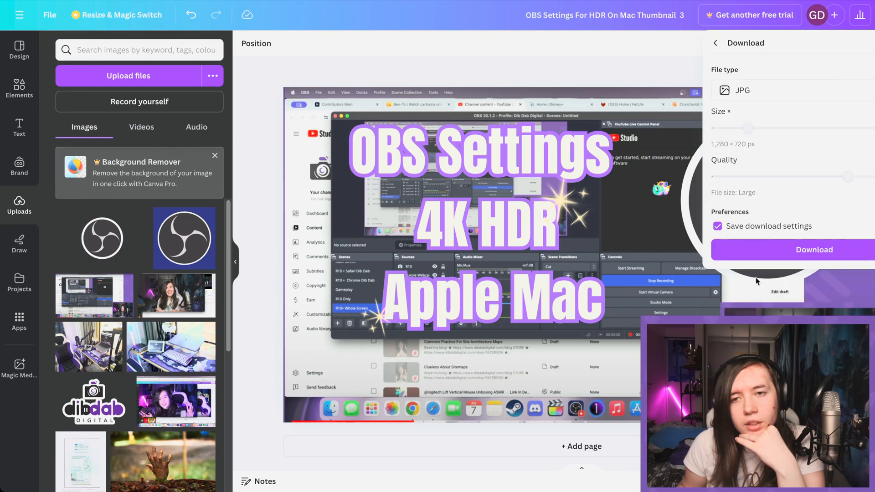
click(766, 250)
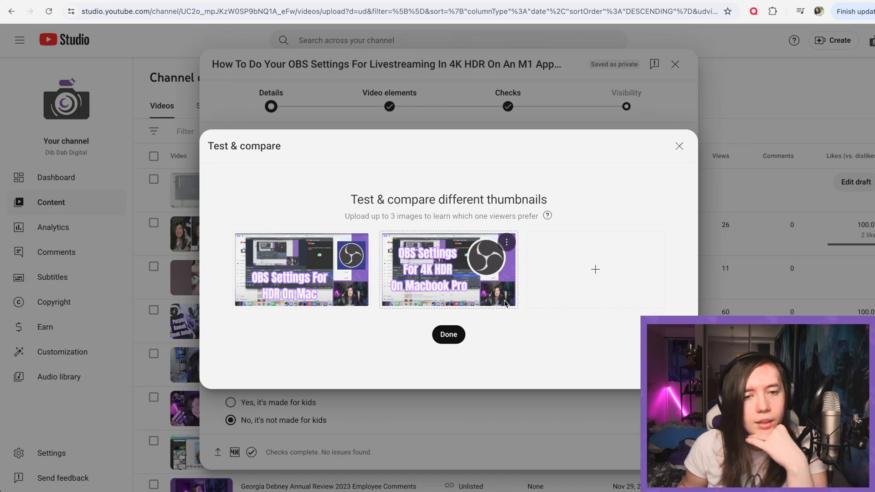
Switch to YouTube Studio and upload "OBS Settings For HDR On Mac Thumbnail 3.jpg" as the third Test & compare thumbnail
click(607, 254)
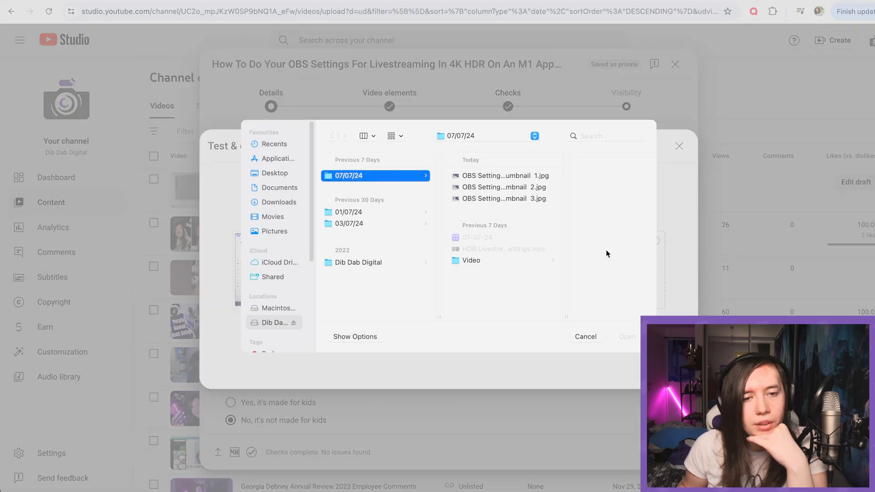
click(487, 199)
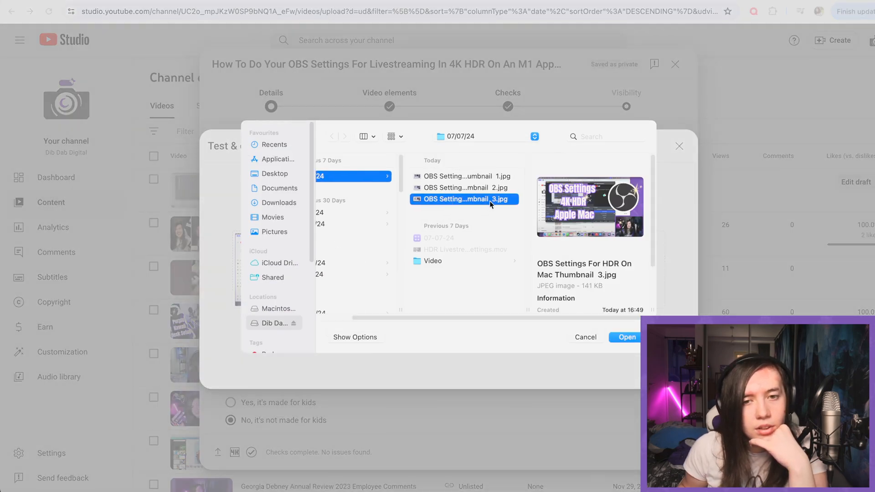
click(628, 337)
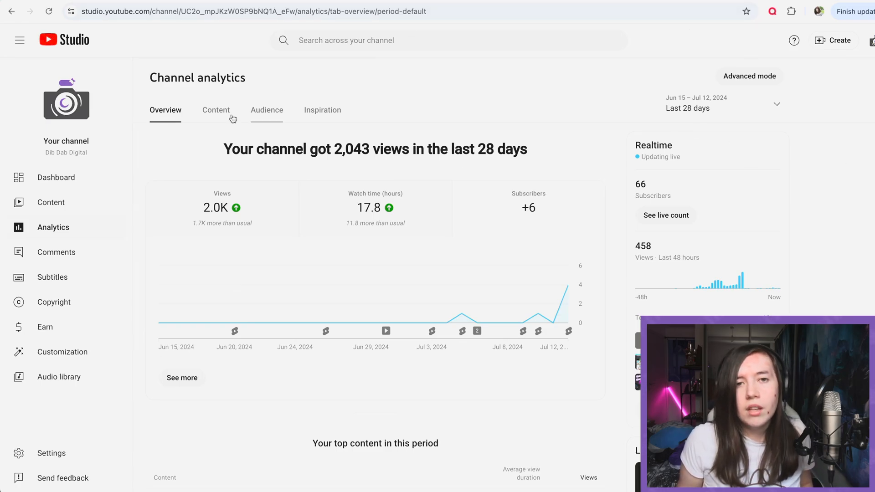
Copy the shareable link of the current live stream "Showing My Youtube Upload Process Live" from the channel's live content
click(98, 208)
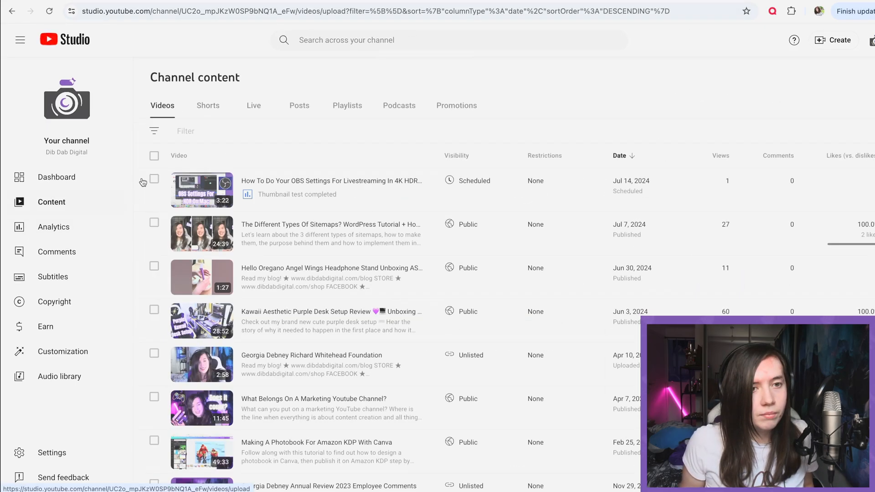
click(247, 107)
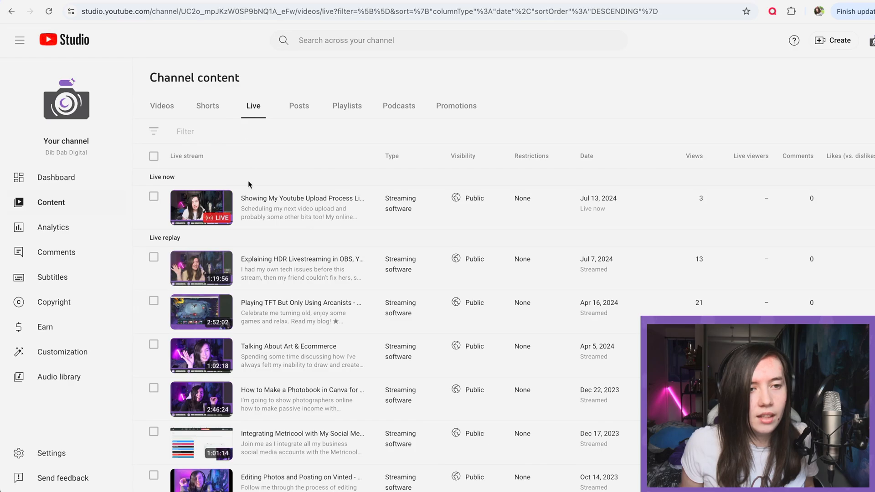
click(325, 214)
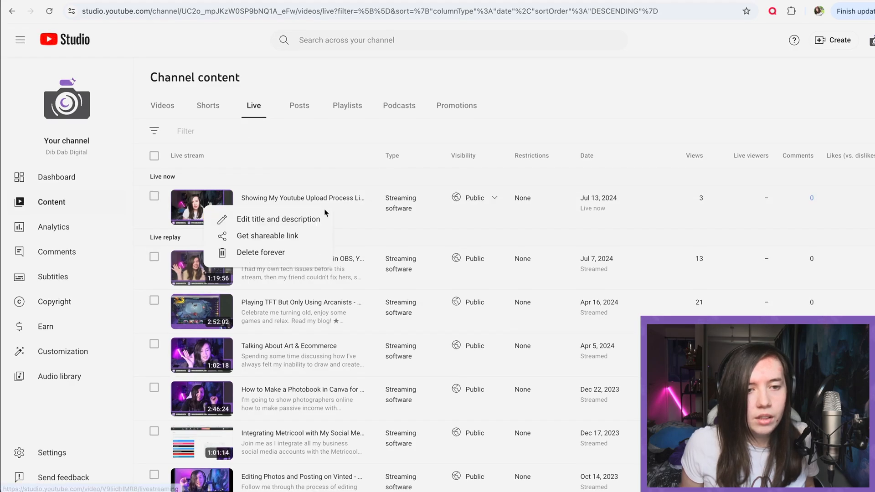
click(303, 235)
In the scheduled OBS video's details, add a "See An Example:" line with the copied stream link above the description's chapters
click(165, 110)
mouse_move(246, 175)
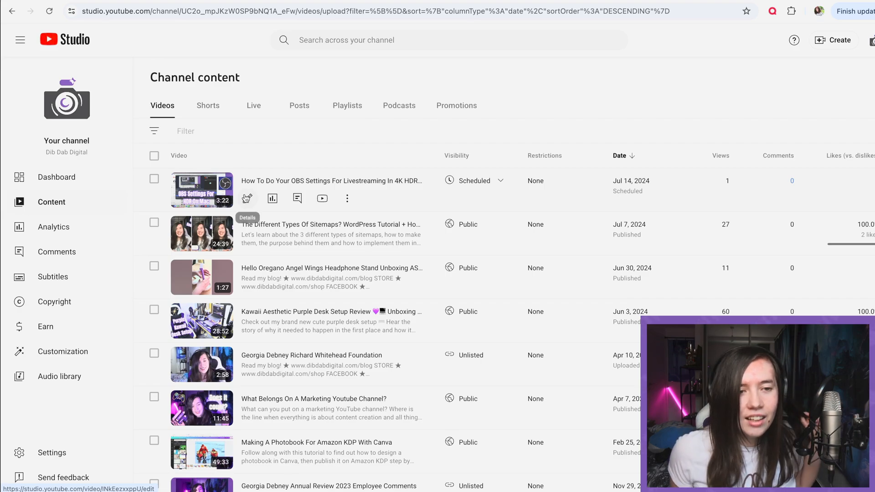
click(244, 196)
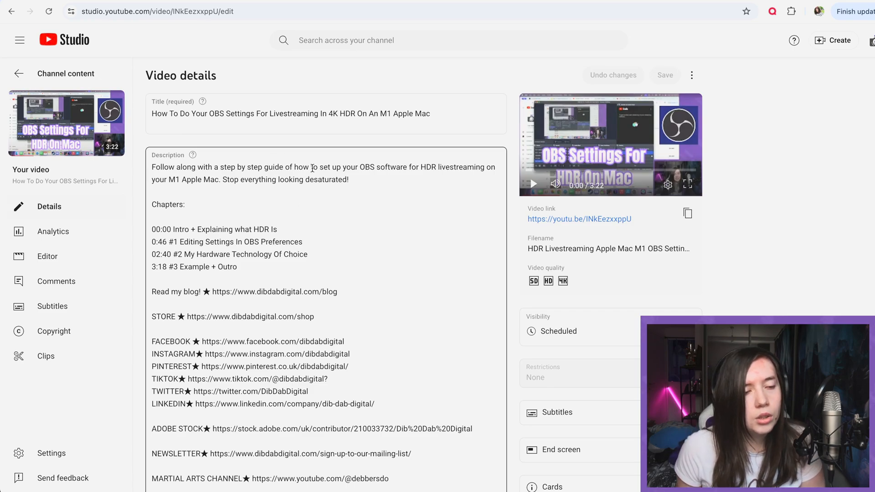
click(356, 179)
key(Return)
key(Return)
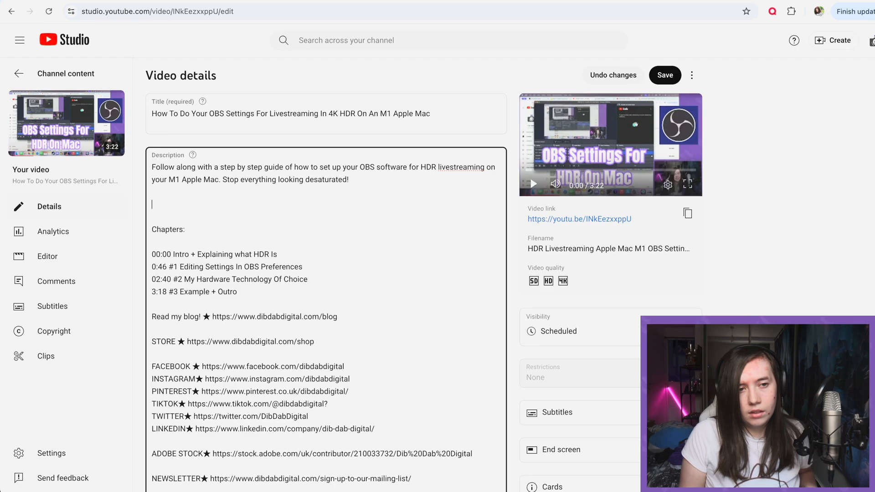
text(See an e)
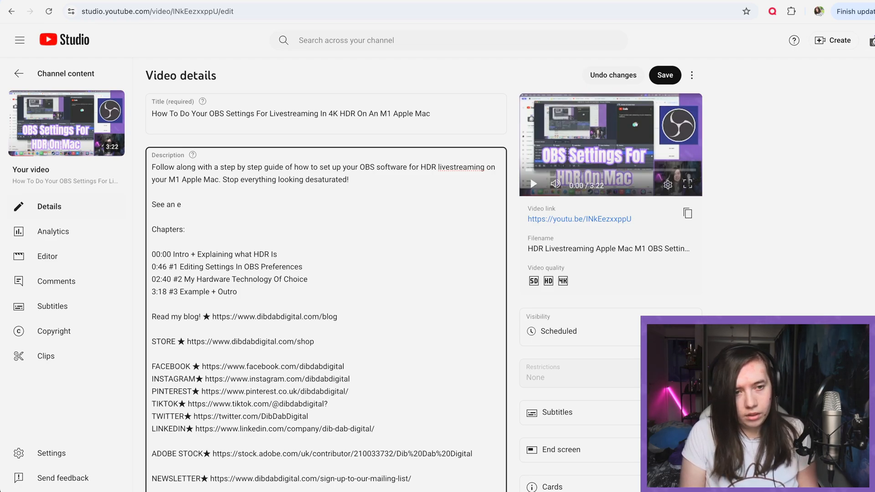
text(An Example)
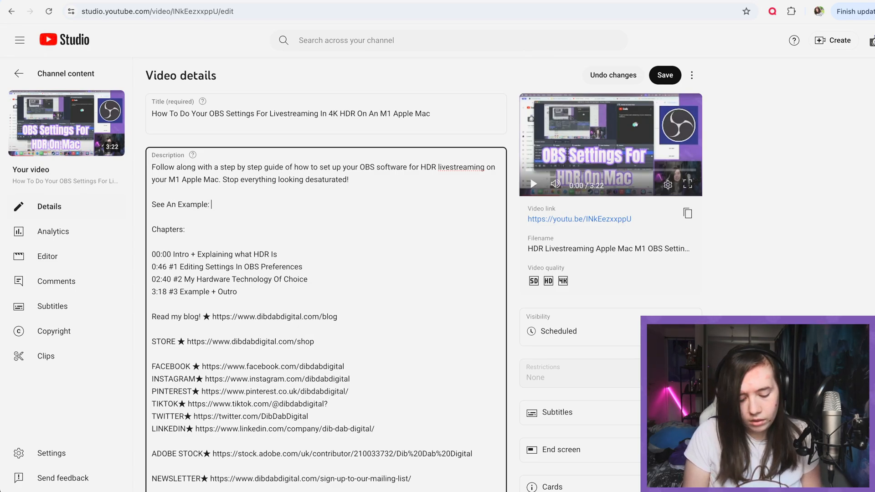
text(:)
key(super+v)
Change the end screen's video element to "Showing My Youtube Upload Process Live" and save the end screen
scroll(354, 179, down, 2)
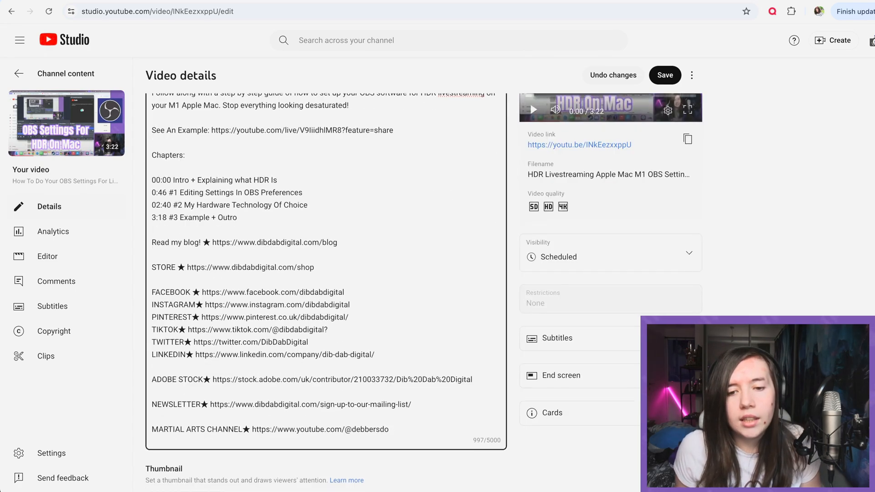
click(624, 376)
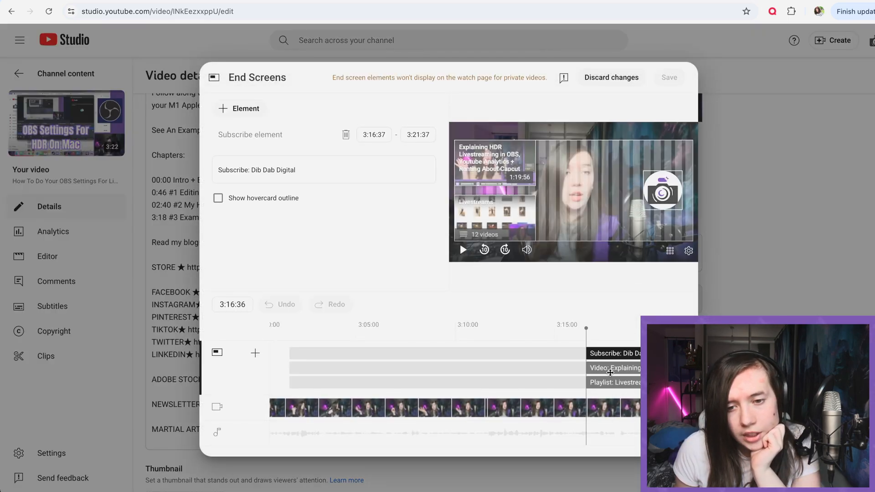
click(614, 368)
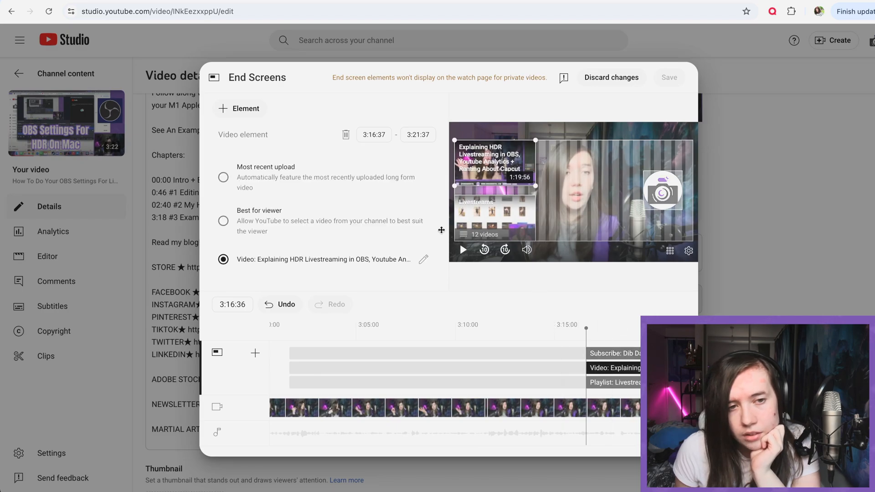
click(419, 260)
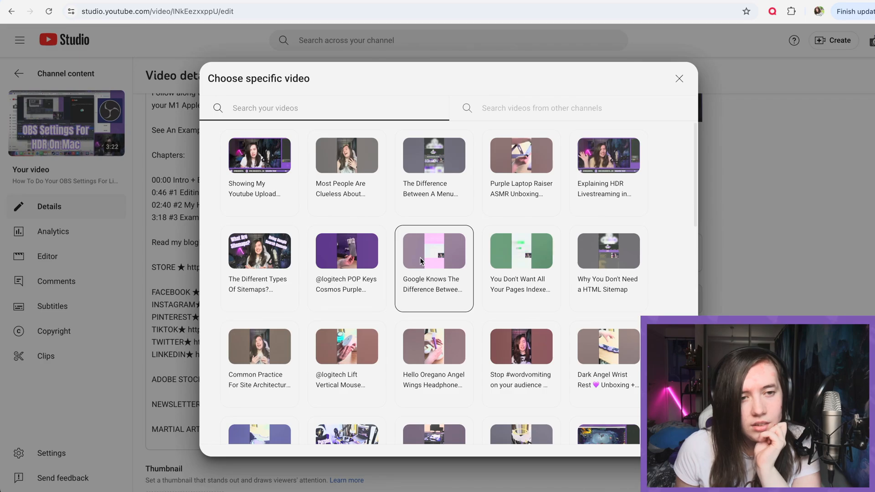
click(259, 161)
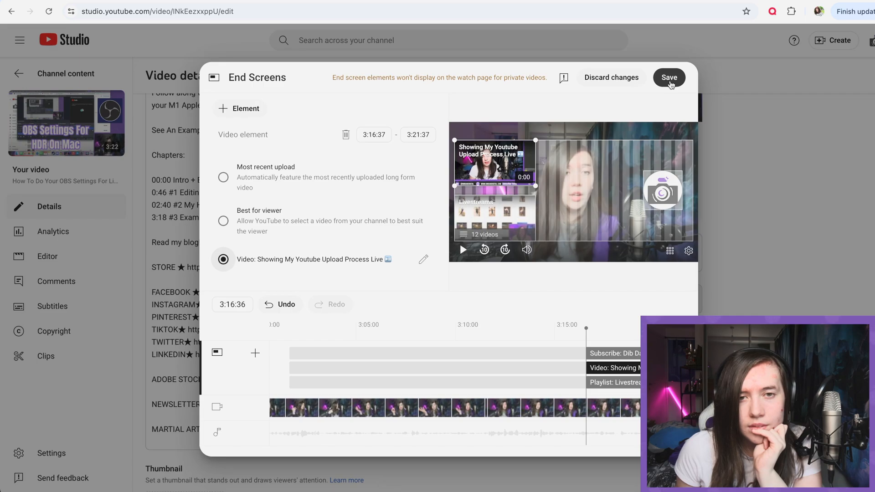
click(669, 78)
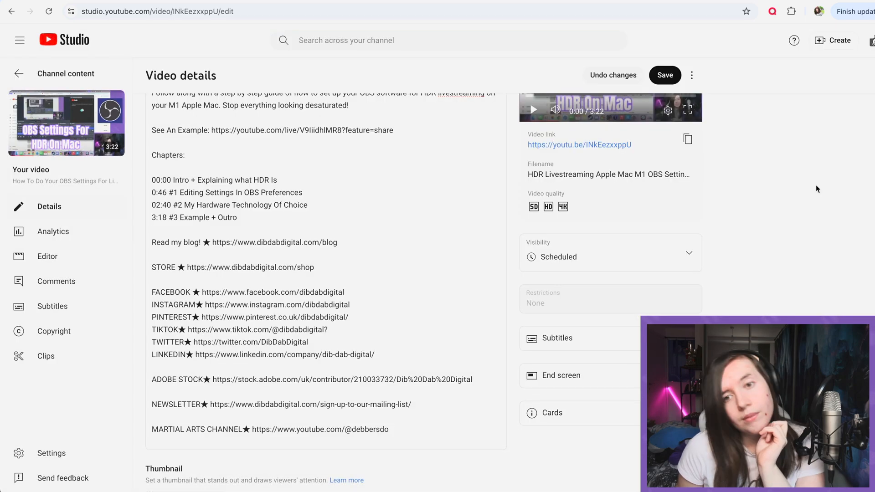
Open the video's thumbnail test report and start a new Test & compare from it
scroll(783, 201, down, 5)
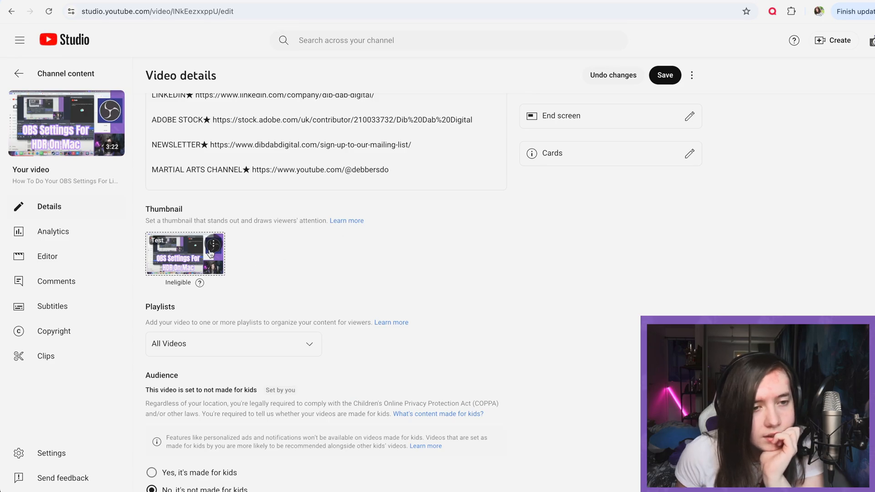
click(212, 249)
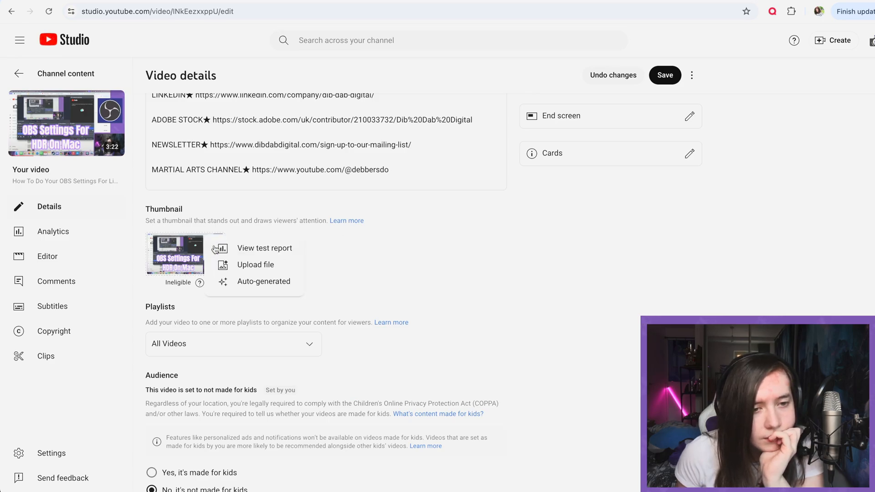
click(362, 251)
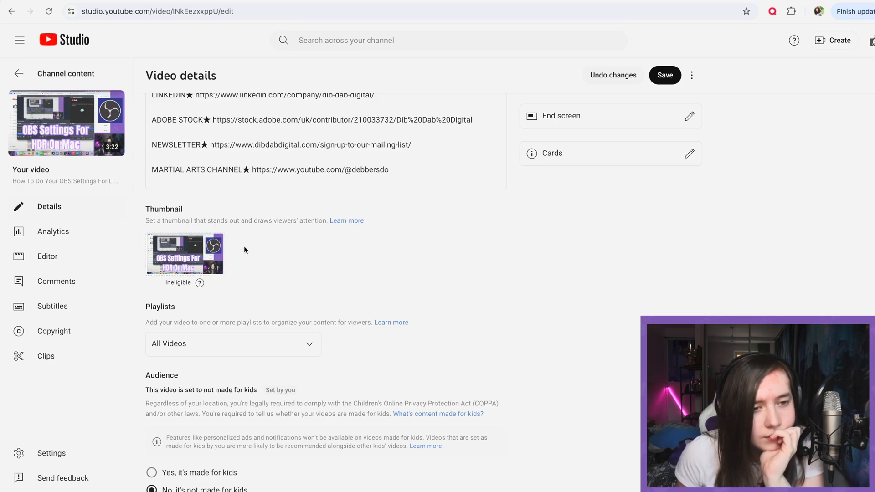
click(212, 248)
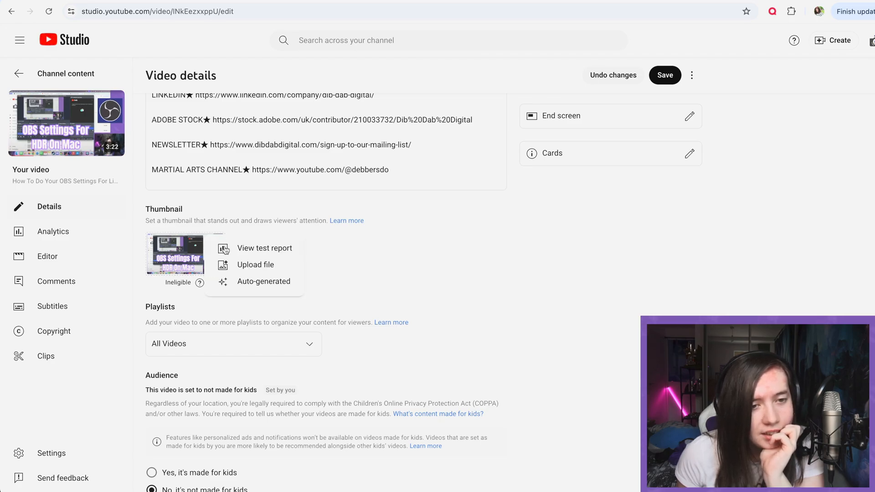
click(226, 250)
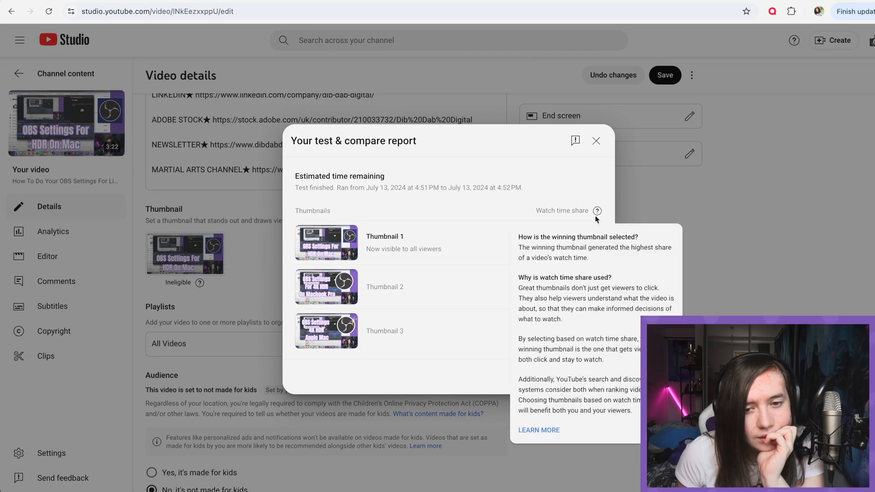
click(524, 377)
click(510, 293)
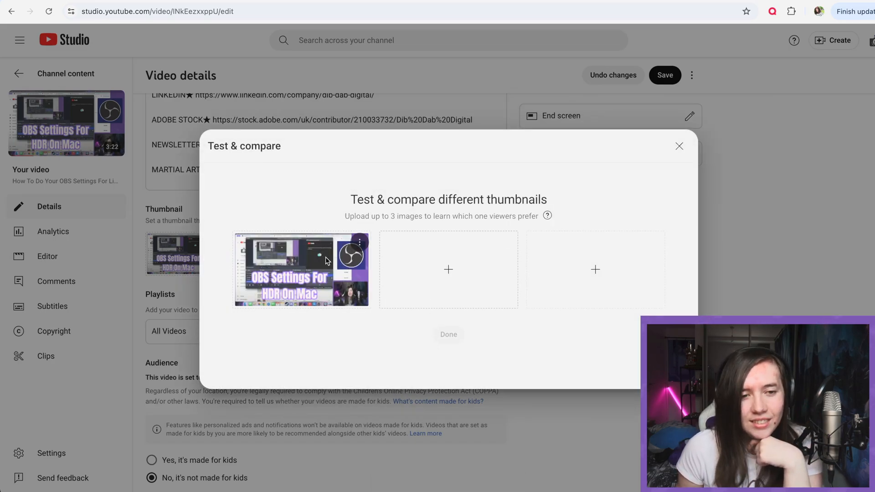
Add "OBS Settings For HDR On Mac Thumbnail 2.jpg" and "Thumbnail 3.jpg" as the second and third test images and finish the test setup
click(425, 252)
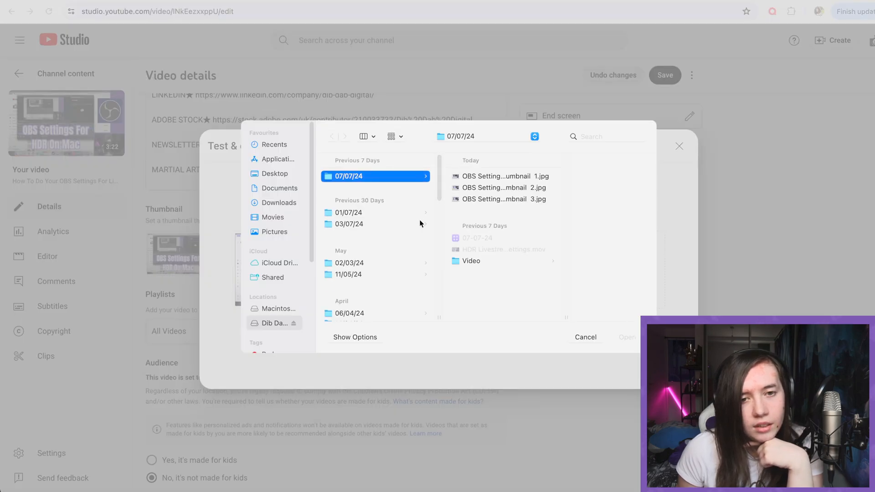
click(474, 187)
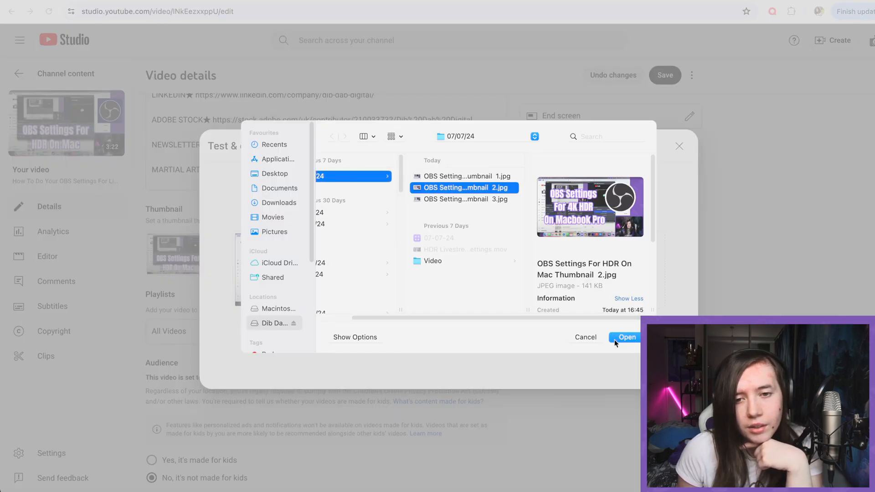
click(616, 338)
click(588, 268)
click(479, 199)
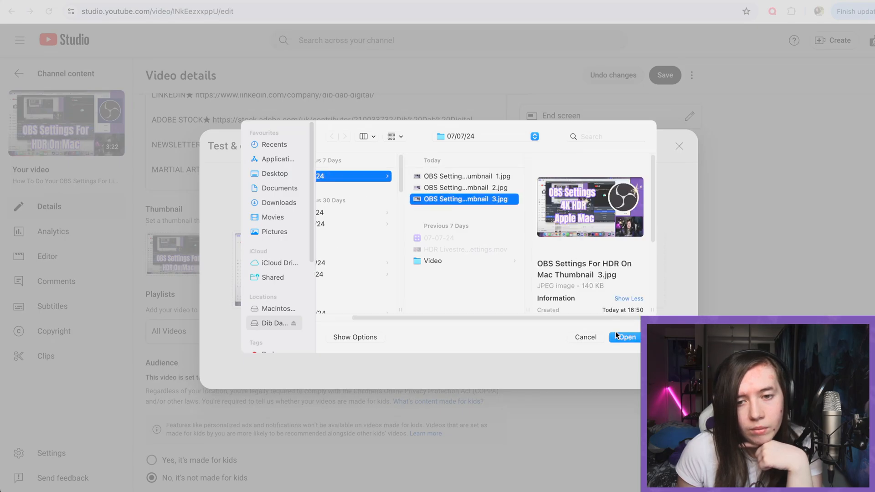
click(617, 337)
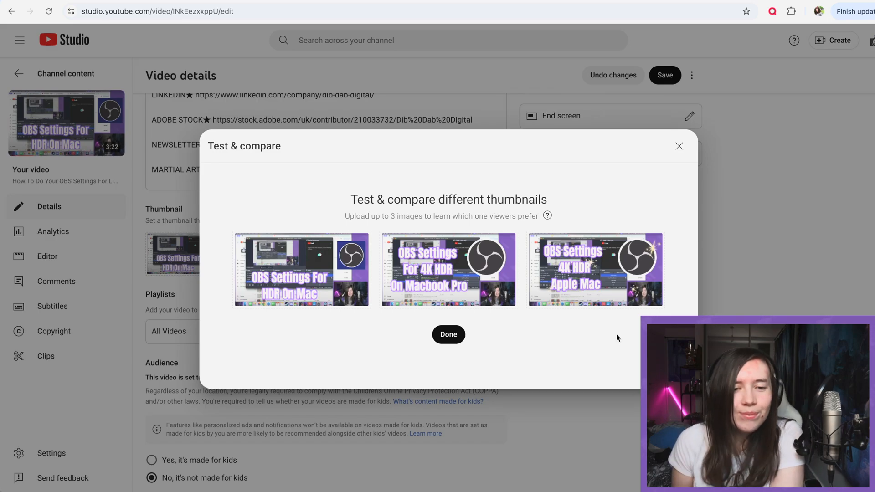
click(449, 334)
Set the video's scheduled publish time on Jul 14, 2024 to 7:15 AM and save all video changes
scroll(527, 261, up, 4)
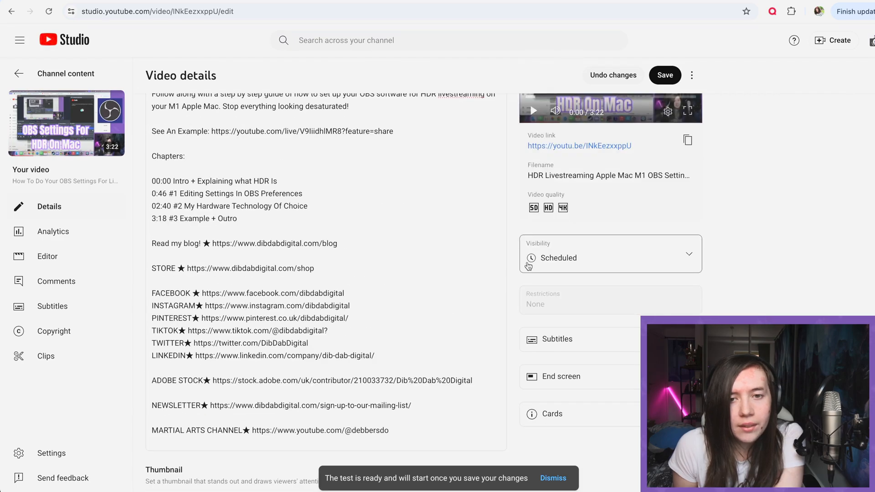
click(648, 269)
click(638, 349)
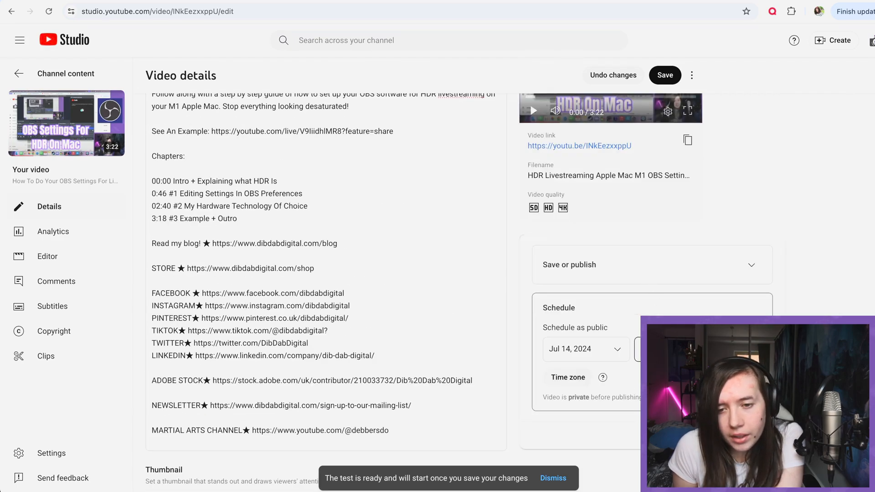
scroll(665, 246, down, 5)
scroll(664, 245, down, 5)
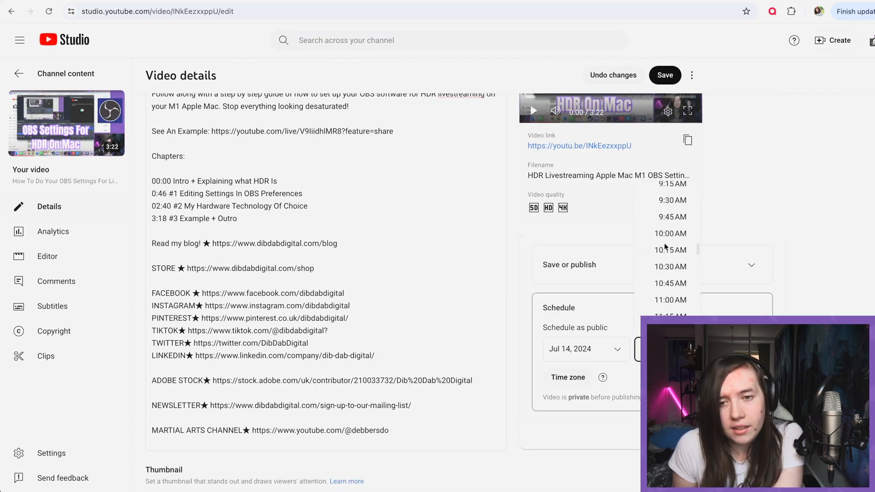
scroll(665, 246, up, 4)
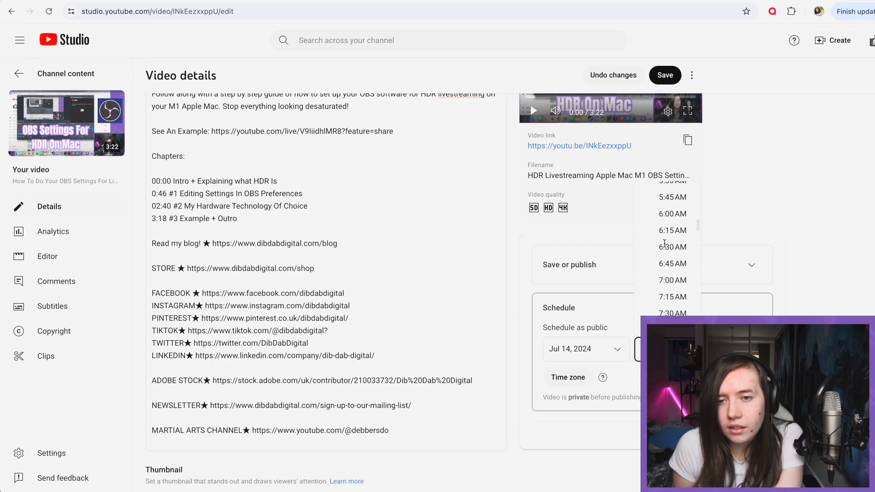
click(660, 299)
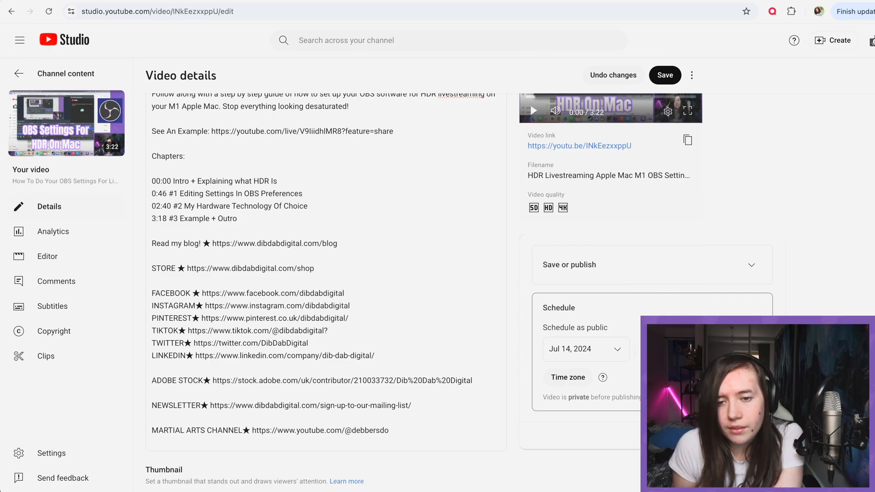
click(760, 436)
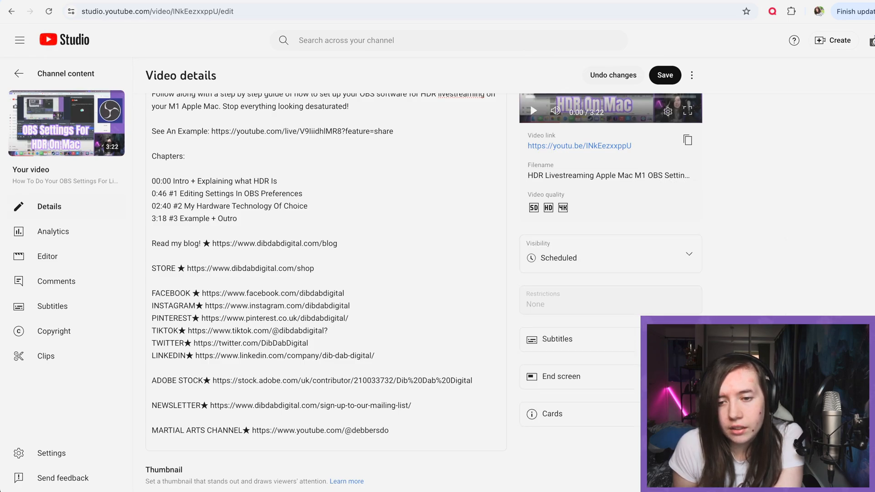
click(665, 76)
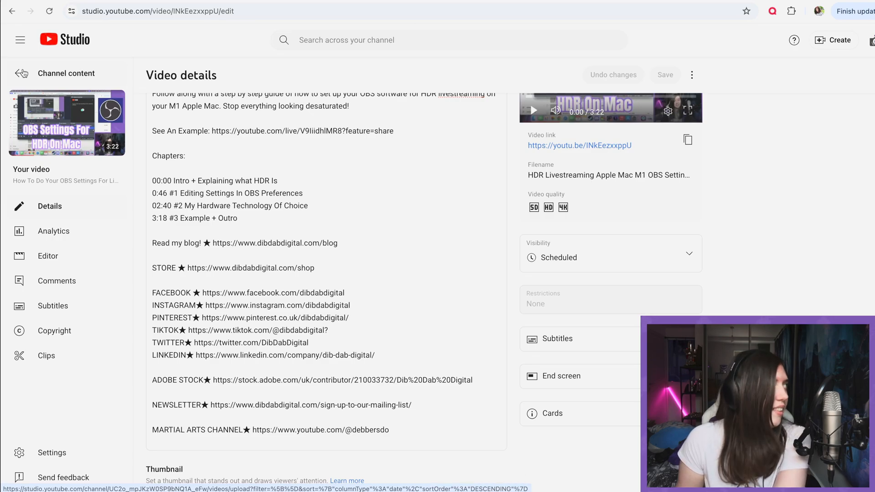
Leave the video details and open the channel analytics overview
click(21, 73)
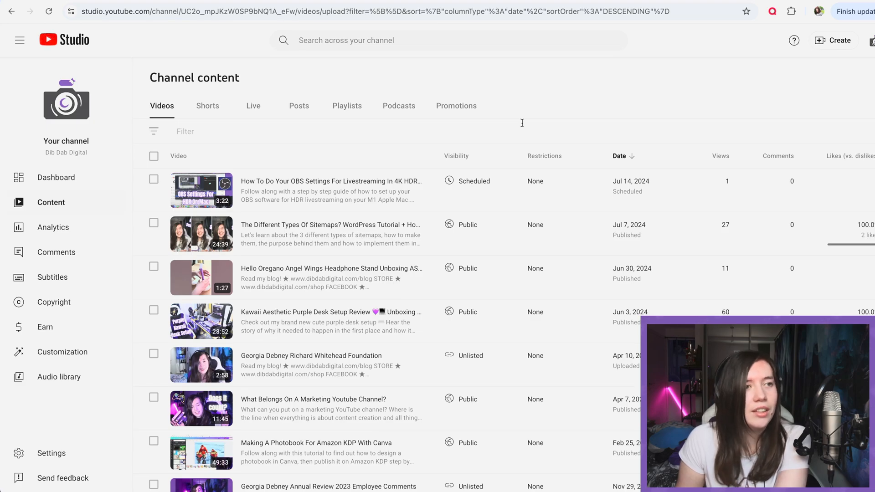
click(98, 237)
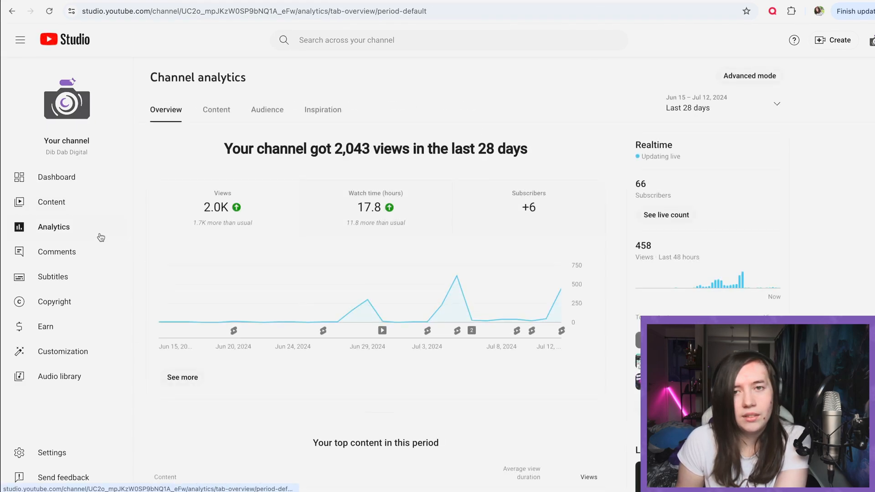